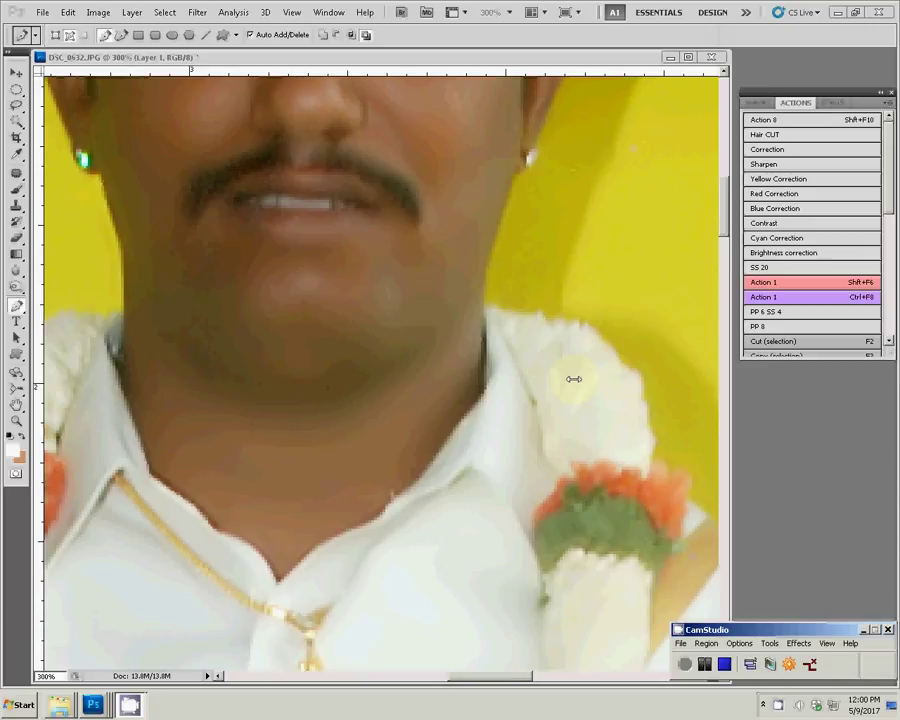
Step: Fit the groom photo on screen and hide the yellow Background layer
{"action": "key", "text": "z"}
{"action": "right_click", "coordinate": [484, 340]}
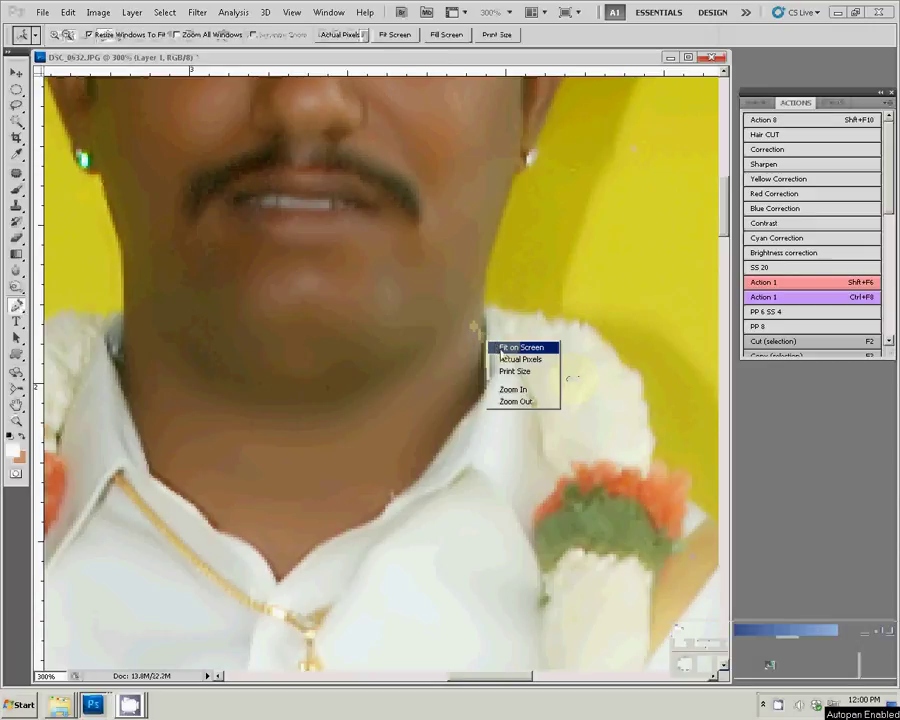
{"action": "left_click", "coordinate": [512, 345]}
{"action": "left_click", "coordinate": [756, 102]}
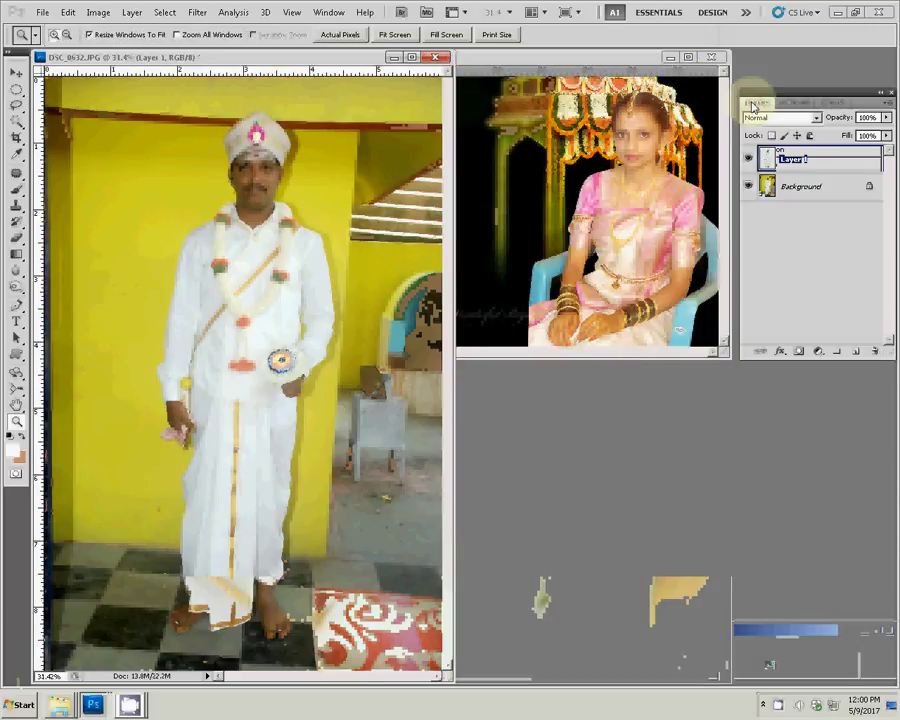
{"action": "left_click", "coordinate": [748, 186]}
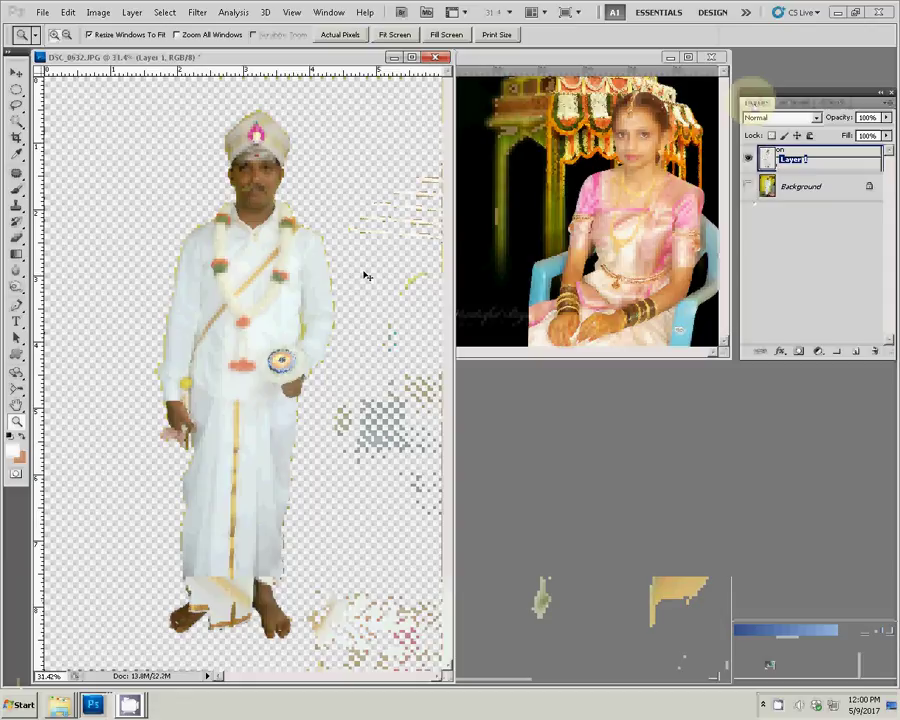
Step: Save the cut-out as DSC_0632.psd in the psd folder with maximum compatibility
{"action": "key", "text": "ctrl+shift+s"}
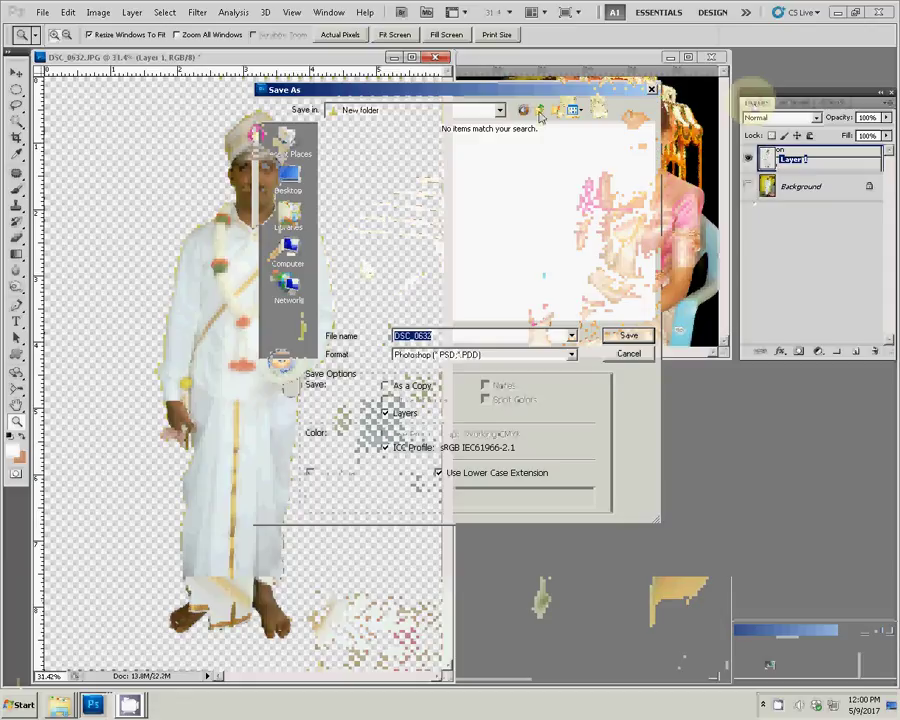
{"action": "left_click", "coordinate": [505, 170]}
{"action": "left_click", "coordinate": [630, 335]}
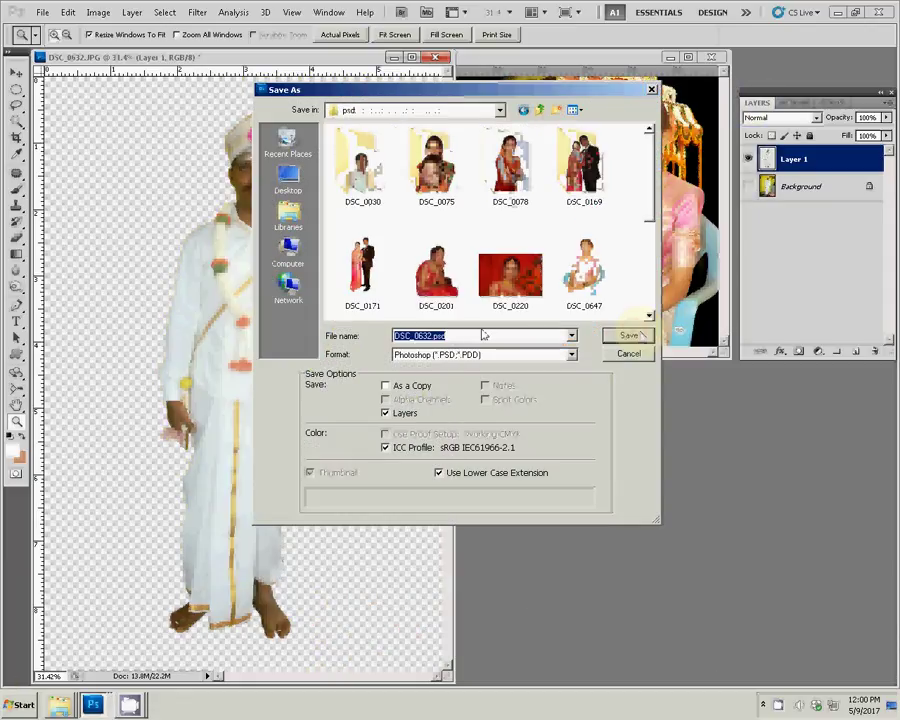
{"action": "left_click", "coordinate": [630, 336]}
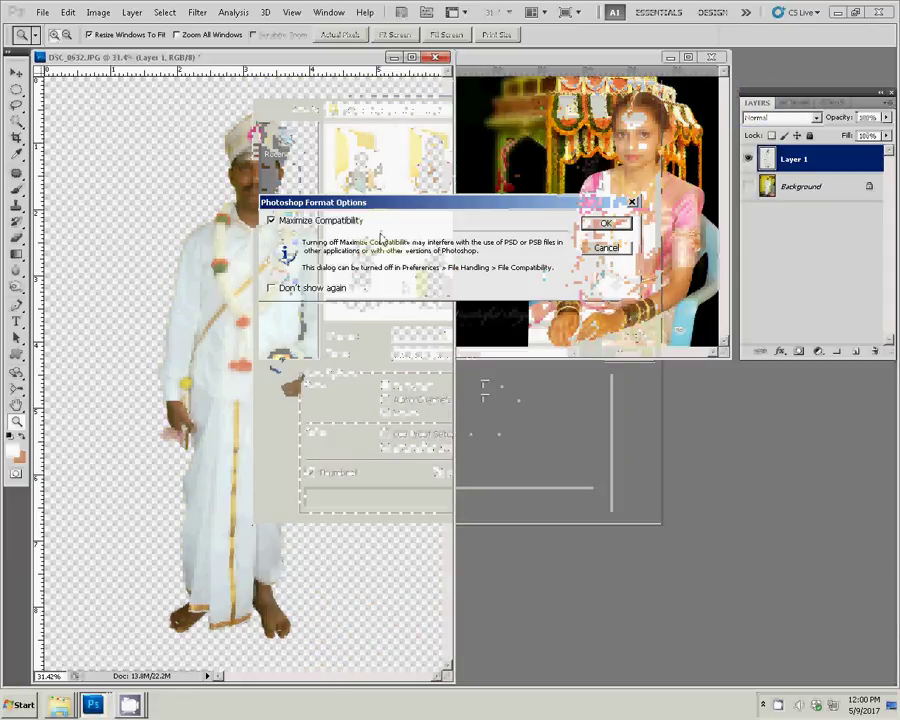
{"action": "left_click", "coordinate": [606, 223]}
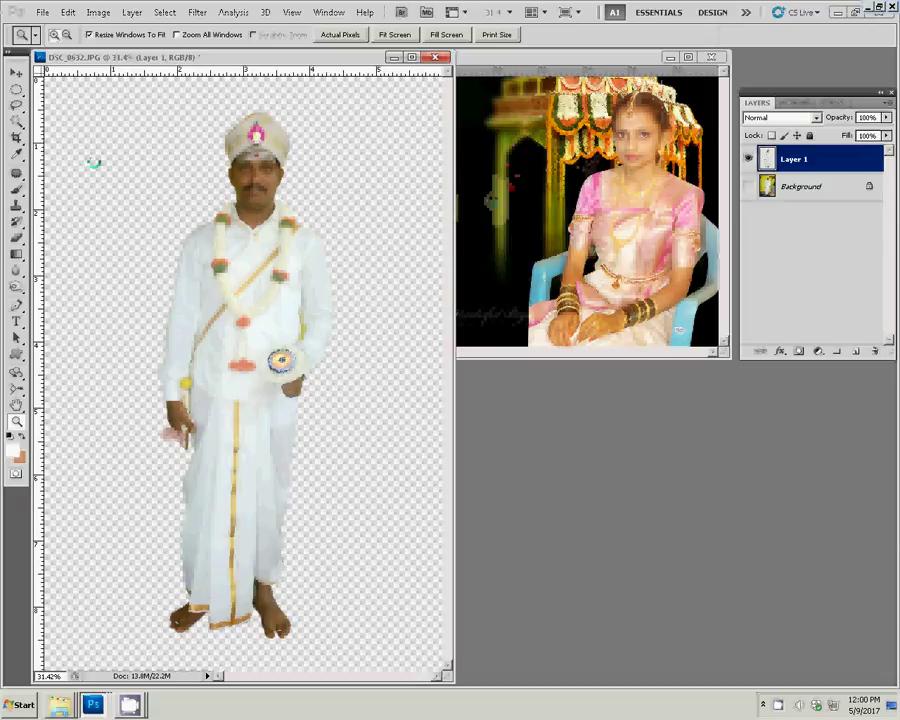
Step: Bring the groom into 31.psd as Layer 7, scale to about 82%, and place beside the bride
{"action": "key", "text": "v"}
{"action": "left_click_drag", "start_coordinate": [284, 242], "coordinate": [513, 152]}
{"action": "key", "text": "ctrl+0"}
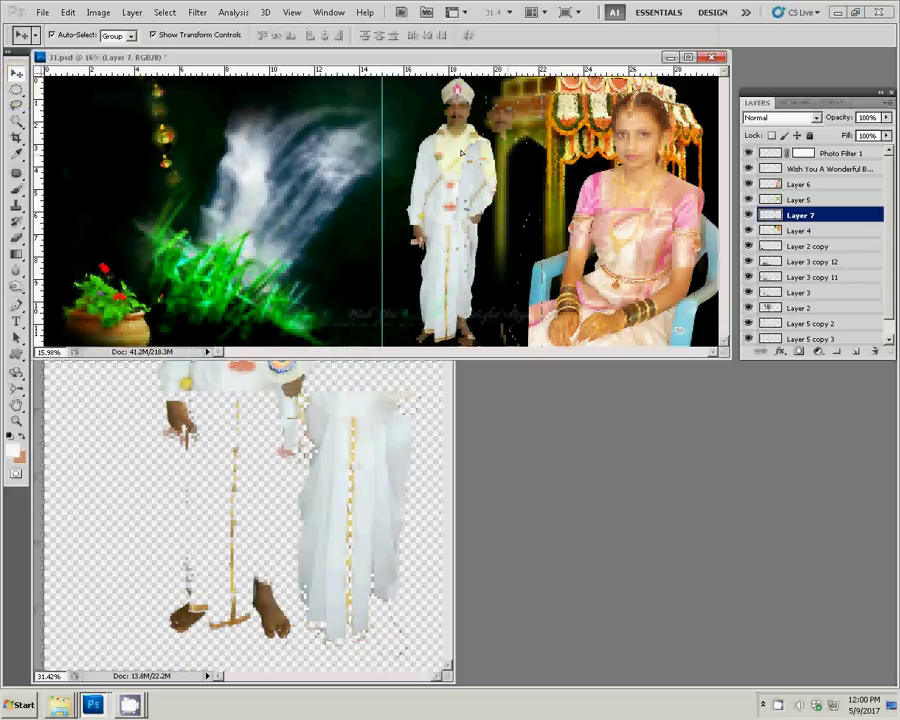
{"action": "key", "text": "ctrl+t"}
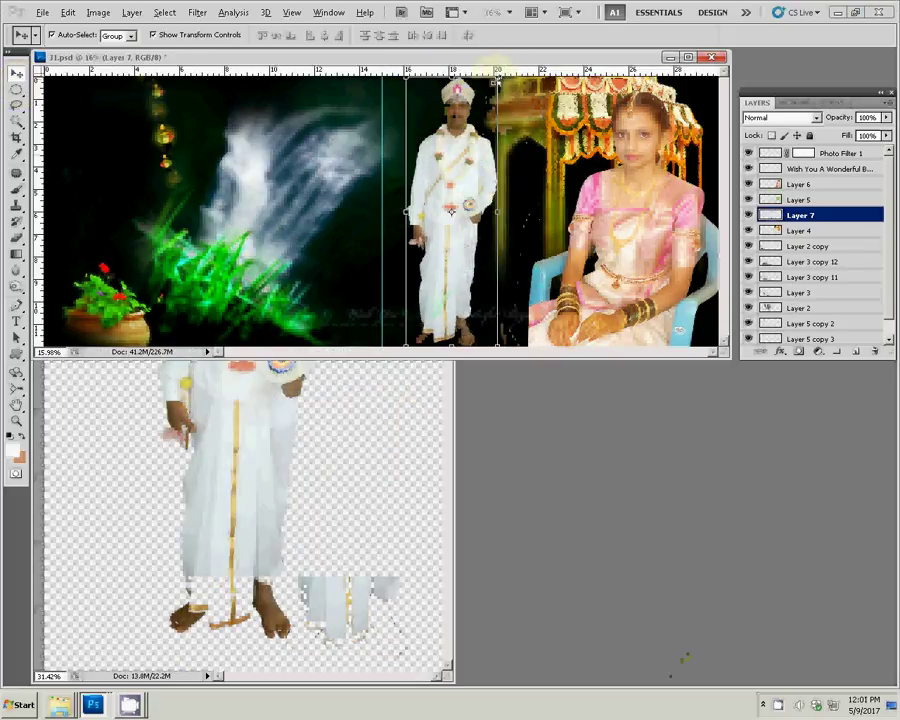
{"action": "mouse_move", "coordinate": [497, 78]}
{"action": "left_mouse_down"}
{"action": "mouse_move", "coordinate": [520, 112]}
{"action": "mouse_move", "coordinate": [515, 103]}
{"action": "left_mouse_up"}
{"action": "key", "text": "Return"}
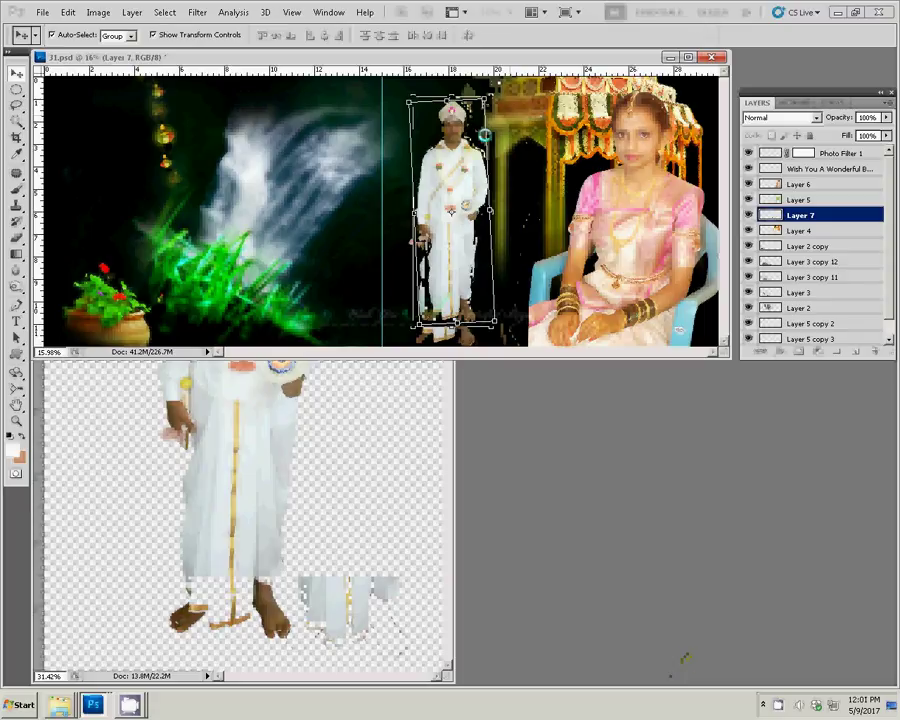
{"action": "left_click_drag", "start_coordinate": [460, 180], "coordinate": [440, 156]}
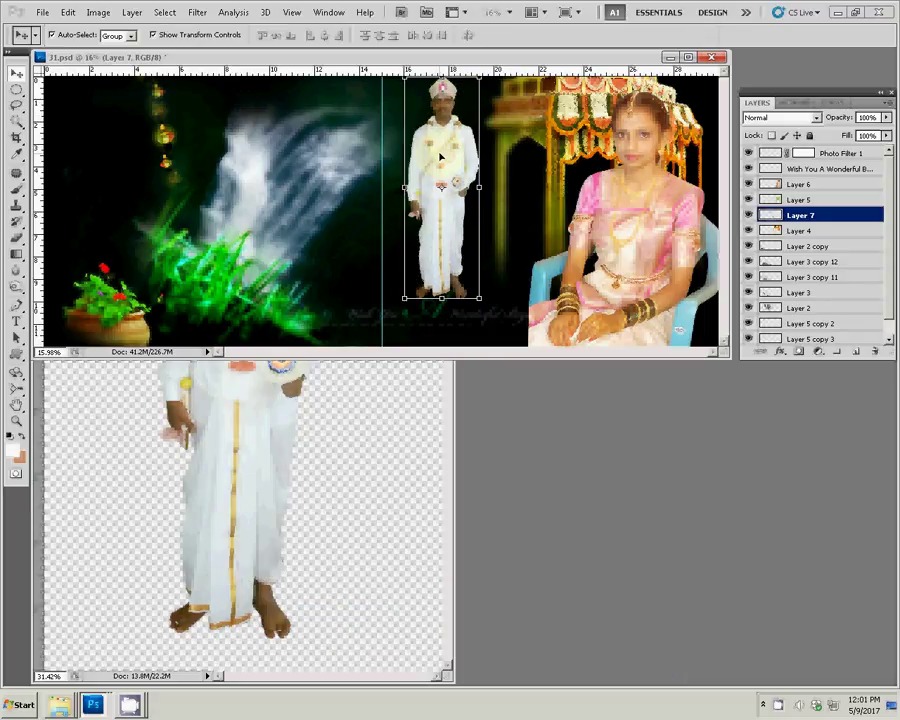
Step: Draw the scalloped cloud custom shape between groom and bride, then bring DSC_0632.psd forward
{"action": "key", "text": "u"}
{"action": "left_click", "coordinate": [285, 35]}
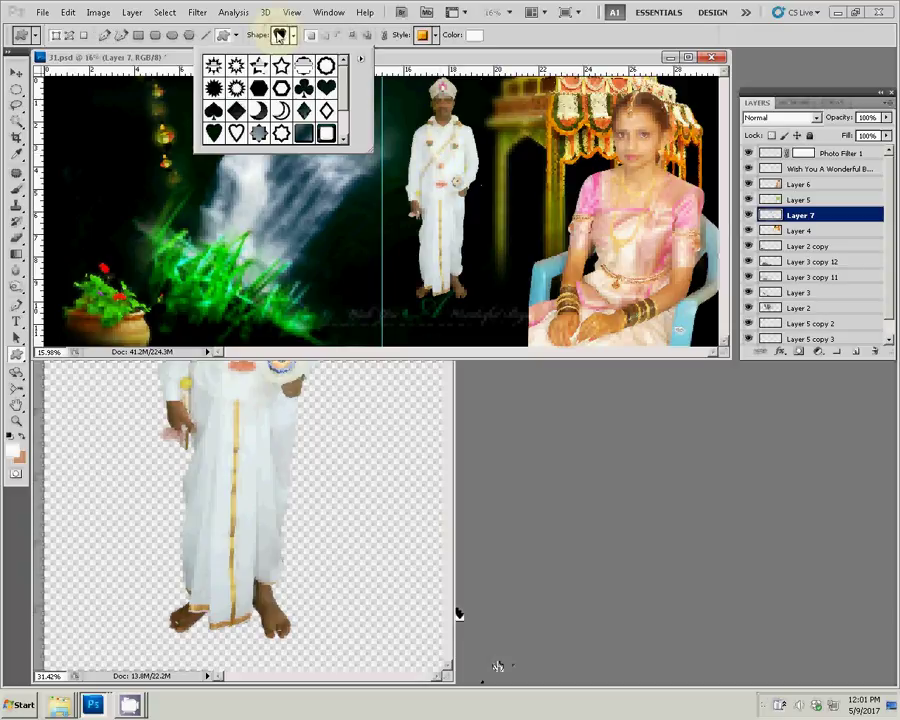
{"action": "left_click", "coordinate": [304, 66]}
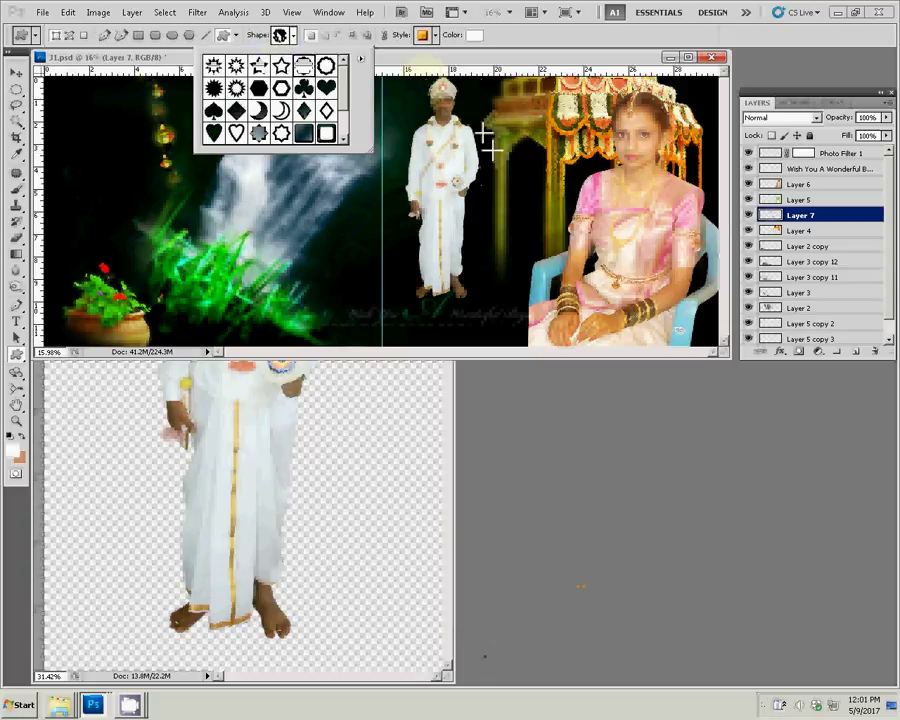
{"action": "left_click_drag", "start_coordinate": [484, 133], "coordinate": [545, 213]}
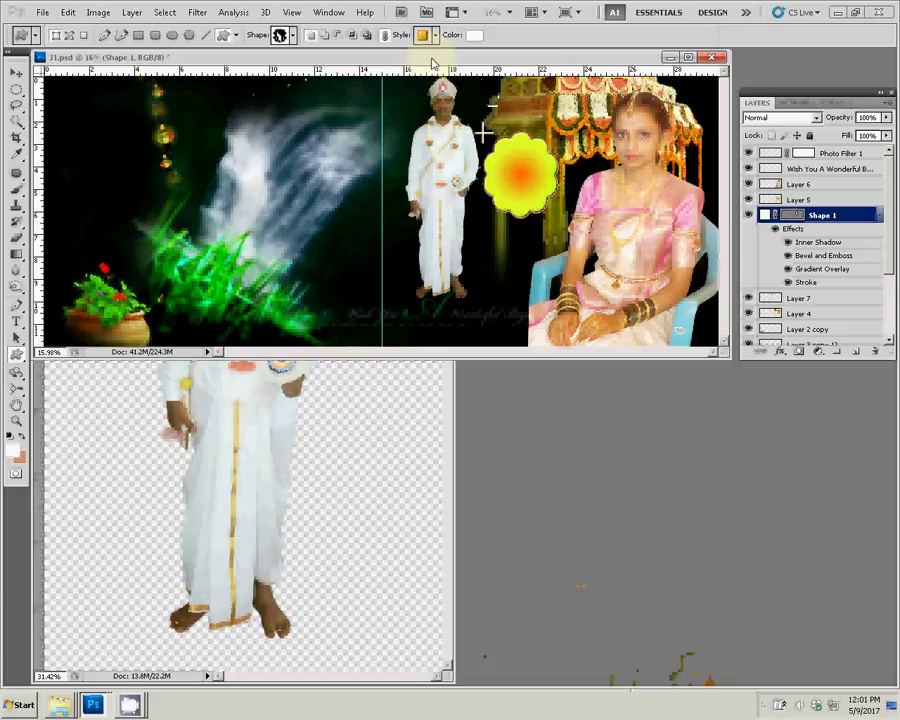
{"action": "key", "text": "v"}
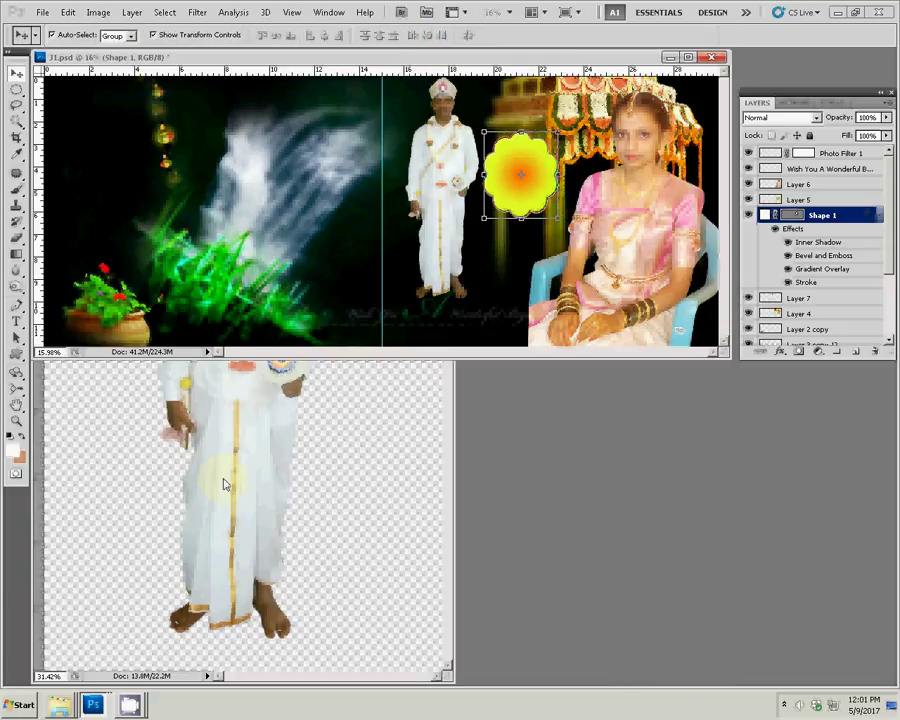
{"action": "left_click", "coordinate": [226, 487]}
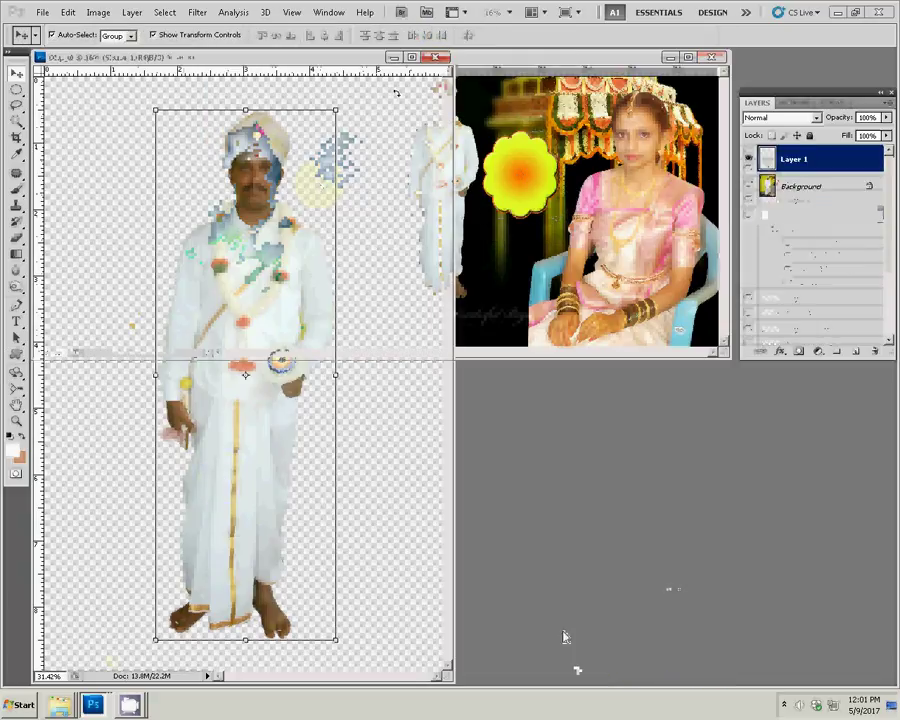
Step: Minimize DSC_0632.psd and open the bride photo DSC_0640 from the New folder
{"action": "left_click", "coordinate": [394, 58]}
{"action": "mouse_move", "coordinate": [60, 704]}
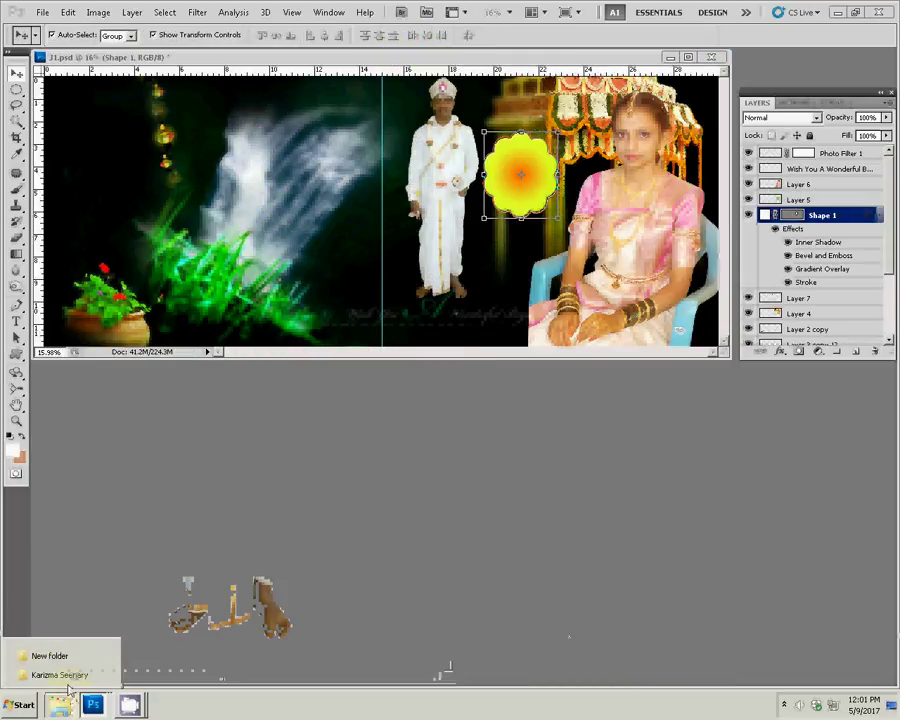
{"action": "left_click", "coordinate": [42, 661]}
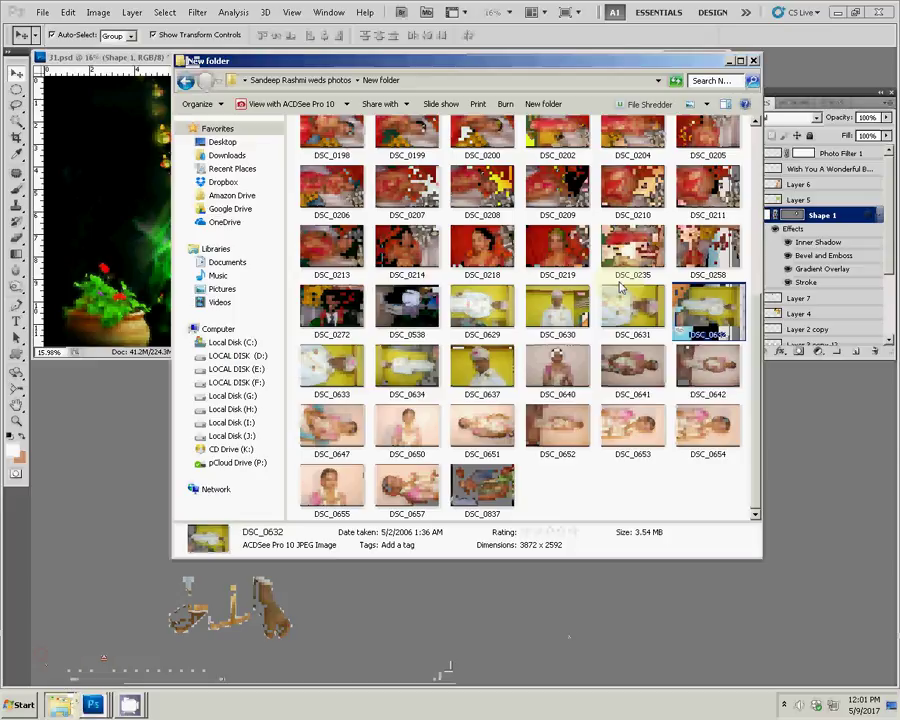
{"action": "key", "text": "Down"}
{"action": "key", "text": "Left"}
{"action": "key", "text": "Left"}
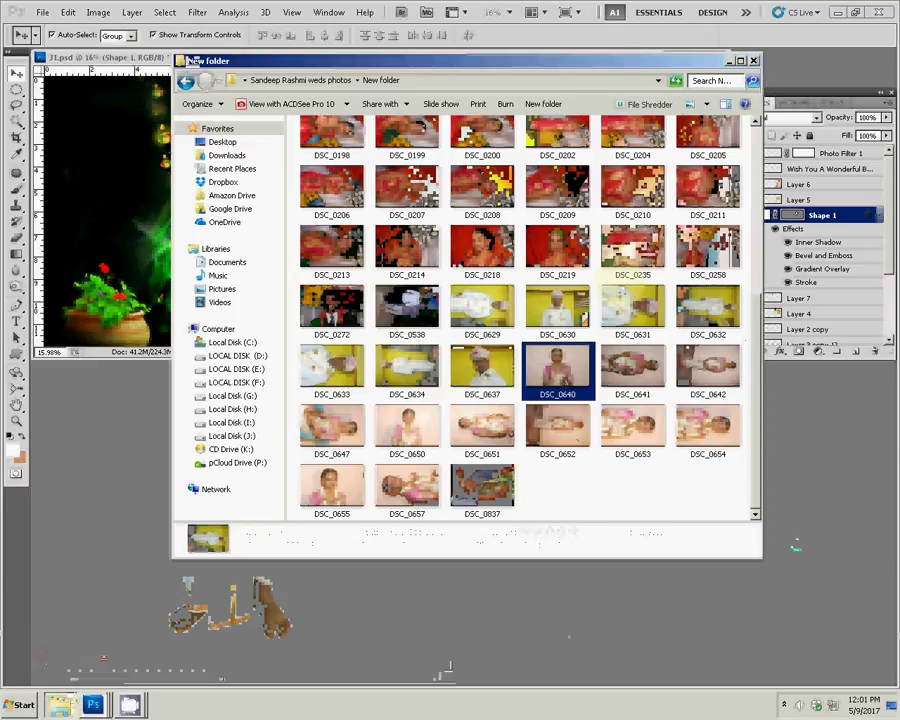
{"action": "left_click", "coordinate": [797, 549]}
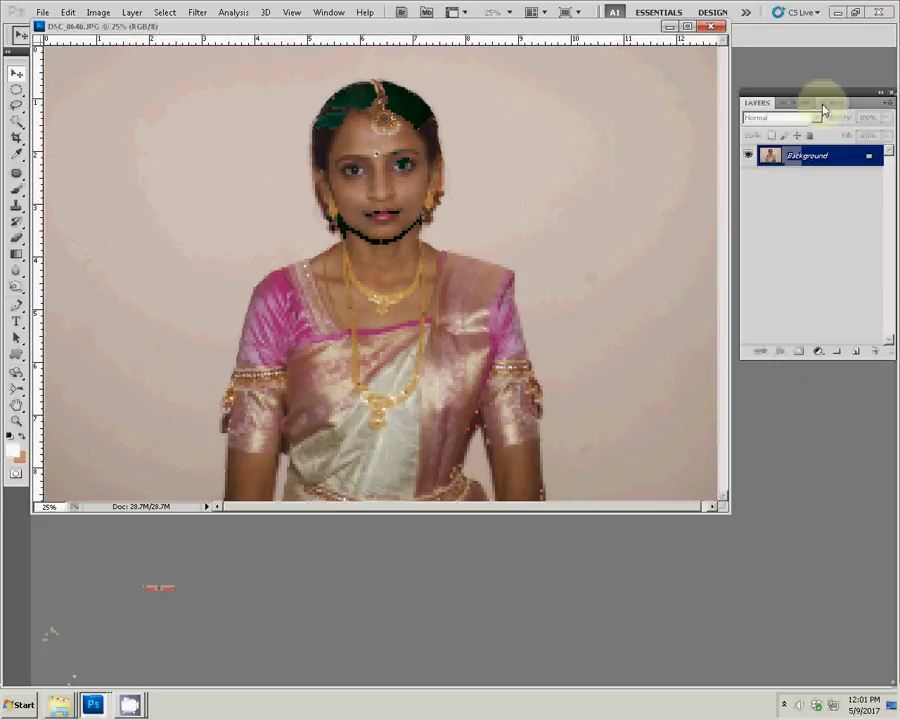
Step: Run the Correction action on the bride portrait
{"action": "left_click", "coordinate": [804, 103]}
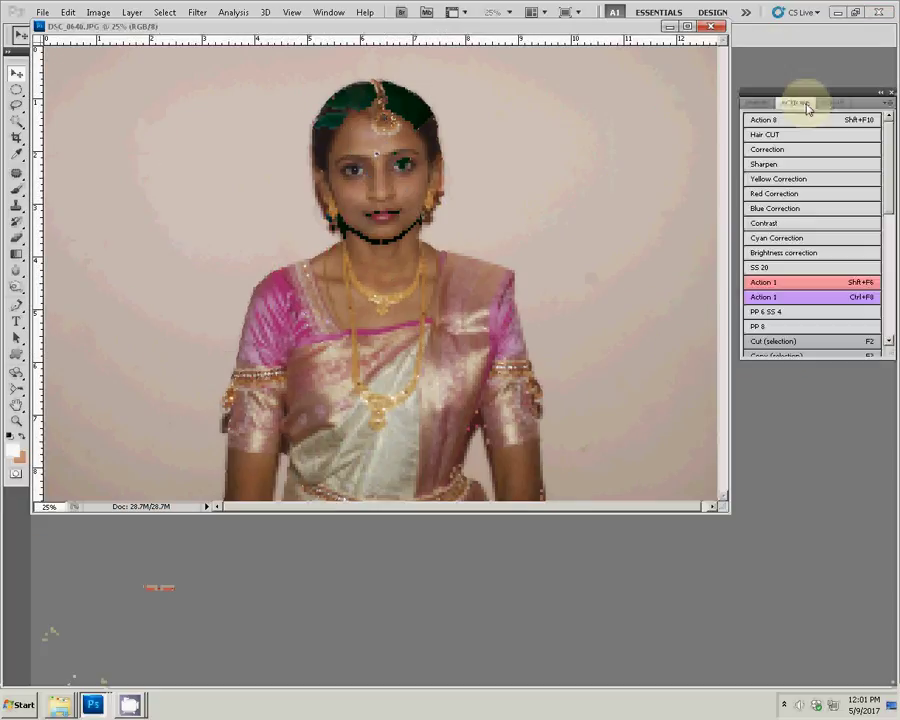
{"action": "left_click", "coordinate": [770, 150]}
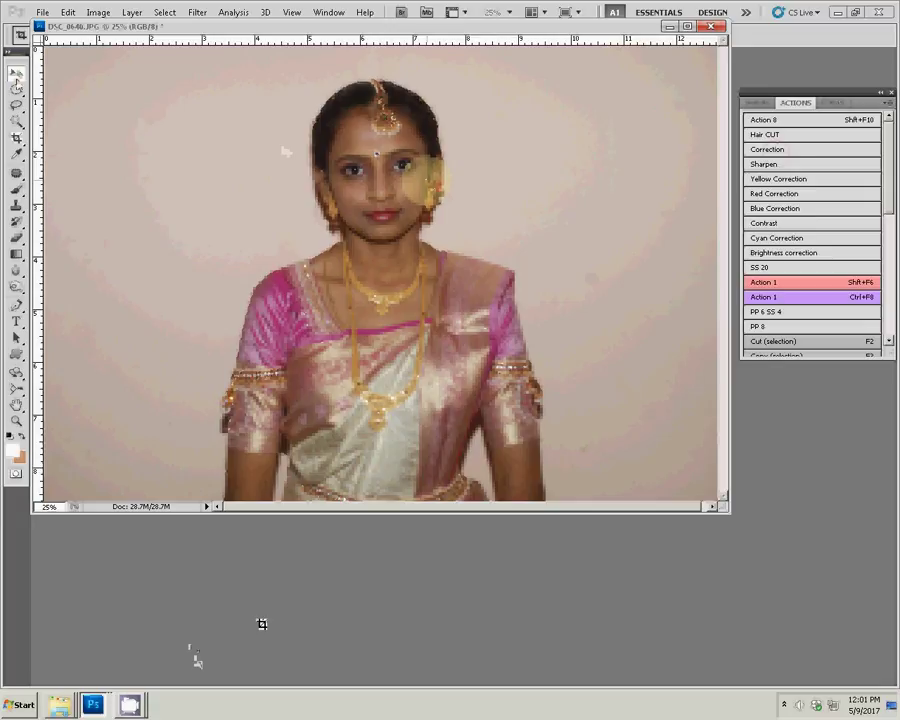
{"action": "key", "text": "c"}
{"action": "key", "text": "m"}
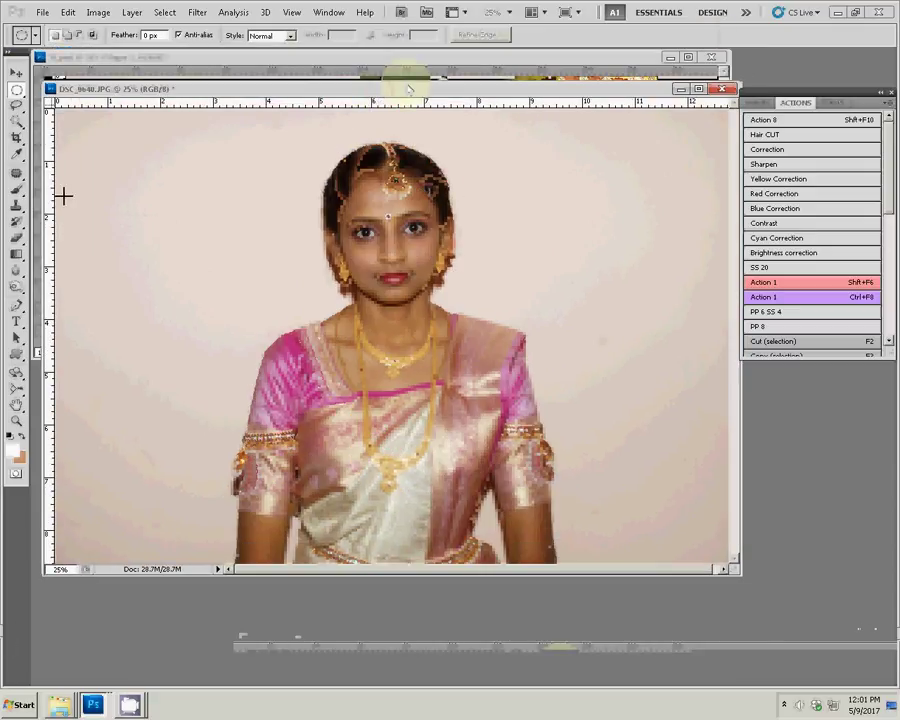
Step: Draw a scalloped path around the bride's head and shoulders and load it as a feathered selection
{"action": "key", "text": "u"}
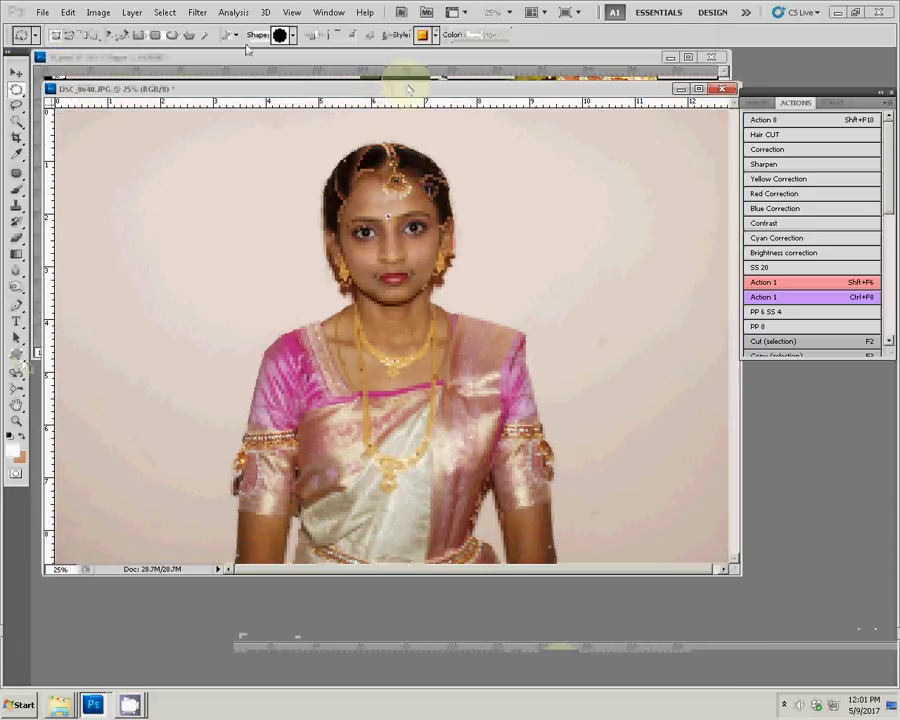
{"action": "left_click", "coordinate": [69, 35]}
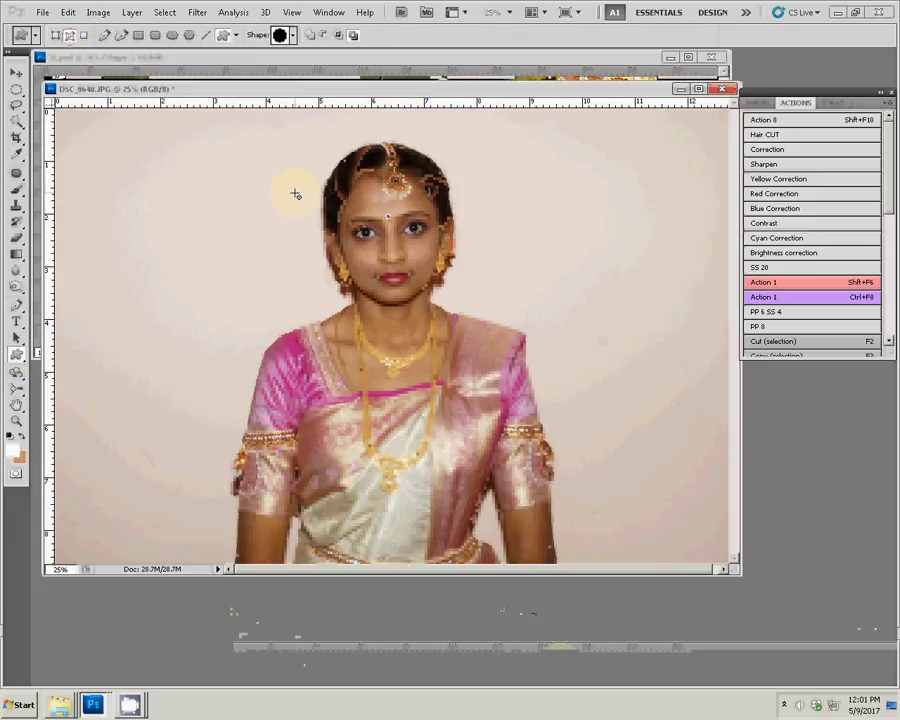
{"action": "left_click_drag", "start_coordinate": [245, 126], "coordinate": [561, 479]}
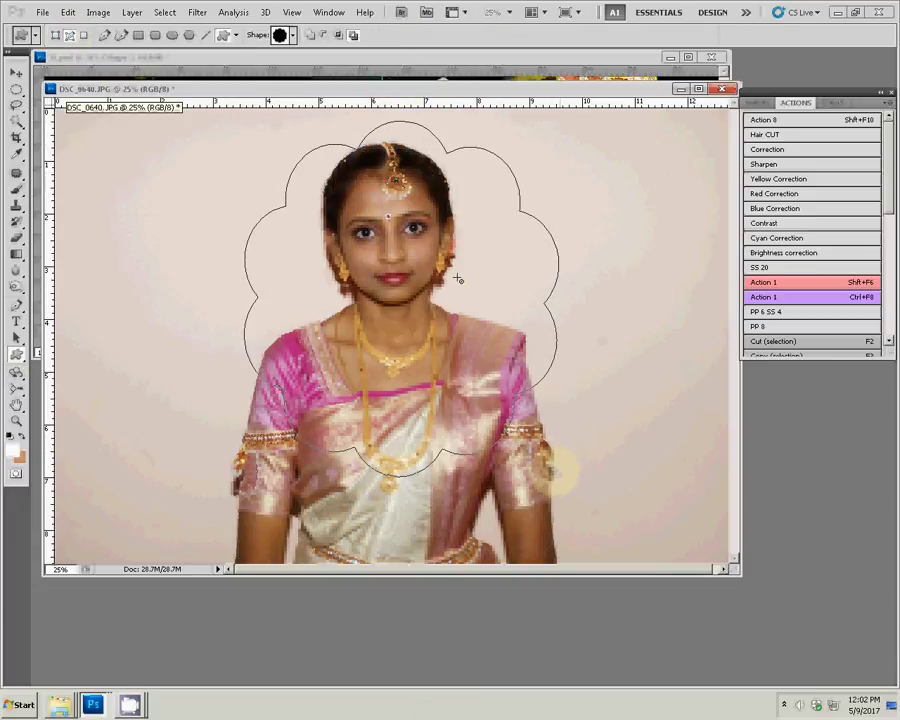
{"action": "key", "text": "ctrl+Return"}
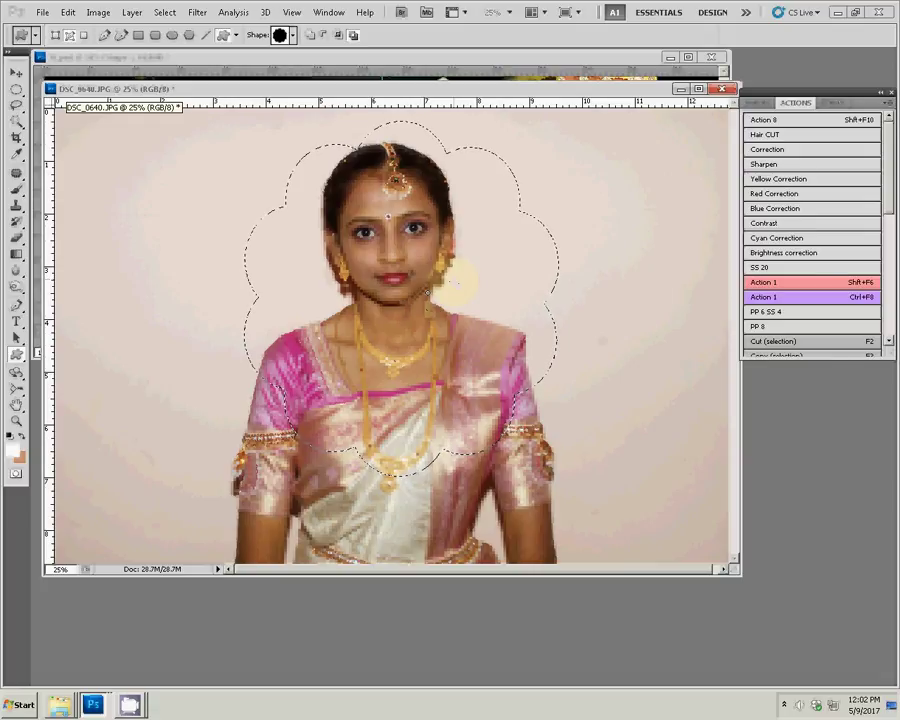
{"action": "key", "text": "m"}
{"action": "right_click", "coordinate": [455, 262]}
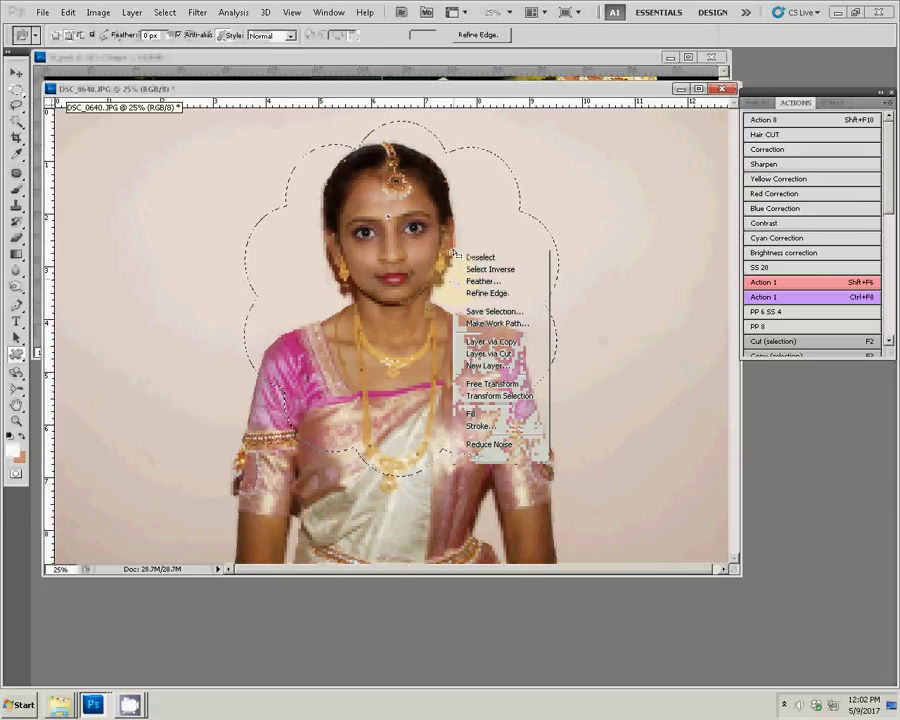
{"action": "left_click", "coordinate": [478, 281]}
{"action": "left_click", "coordinate": [512, 237]}
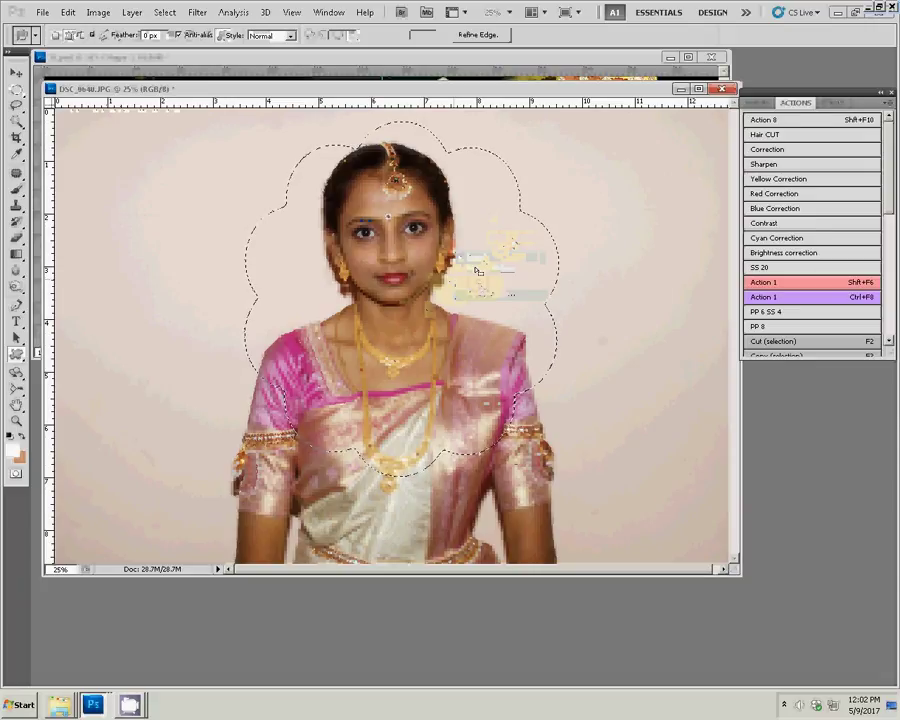
{"action": "left_click", "coordinate": [482, 261]}
Step: Close the bride photo without saving changes
{"action": "key", "text": "ctrl+j"}
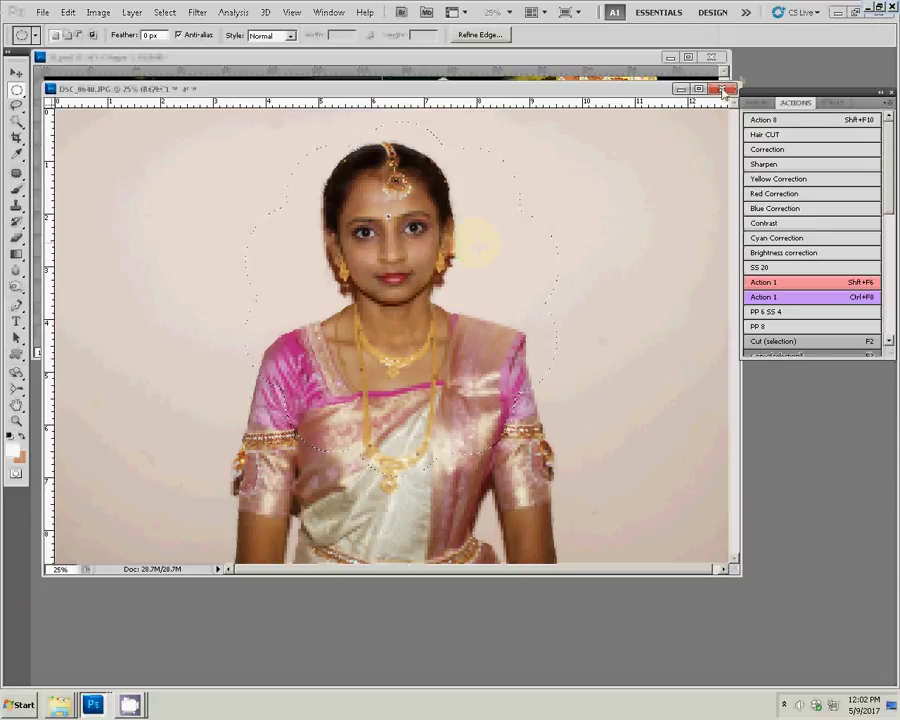
{"action": "key", "text": "ctrl+w"}
{"action": "key", "text": "n"}
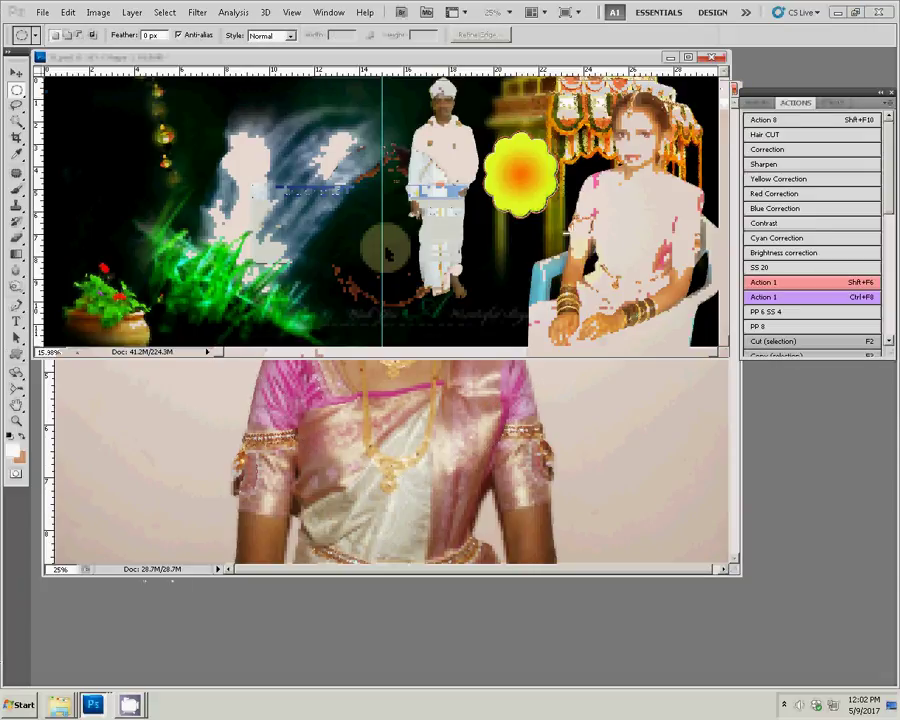
{"action": "key", "text": "v"}
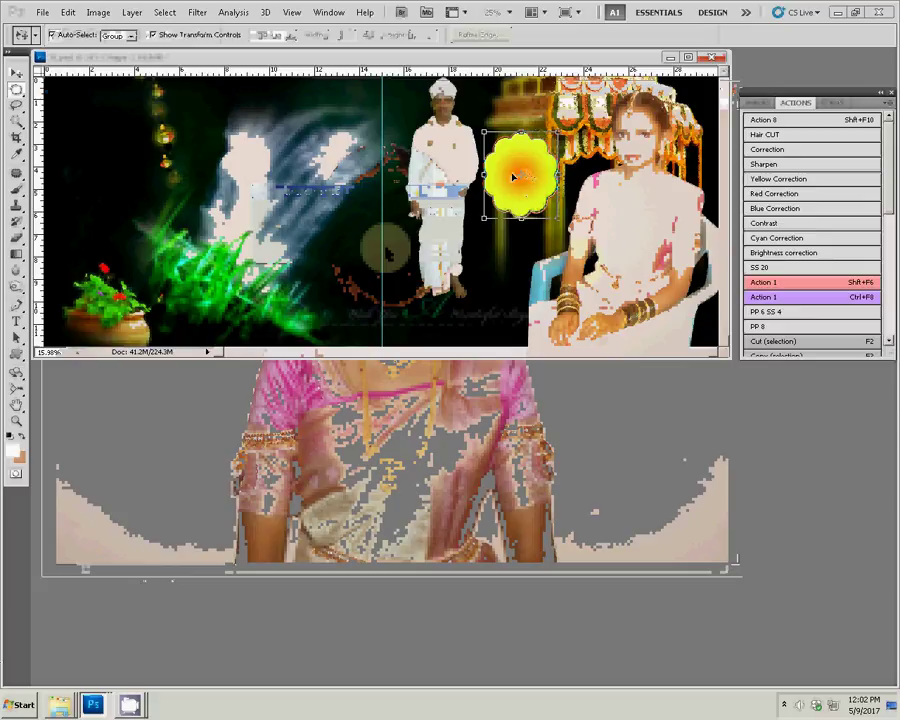
Step: Rasterize the Shape 1 flower layer in 31.psd, then select and deselect the whole canvas
{"action": "left_click", "coordinate": [760, 104]}
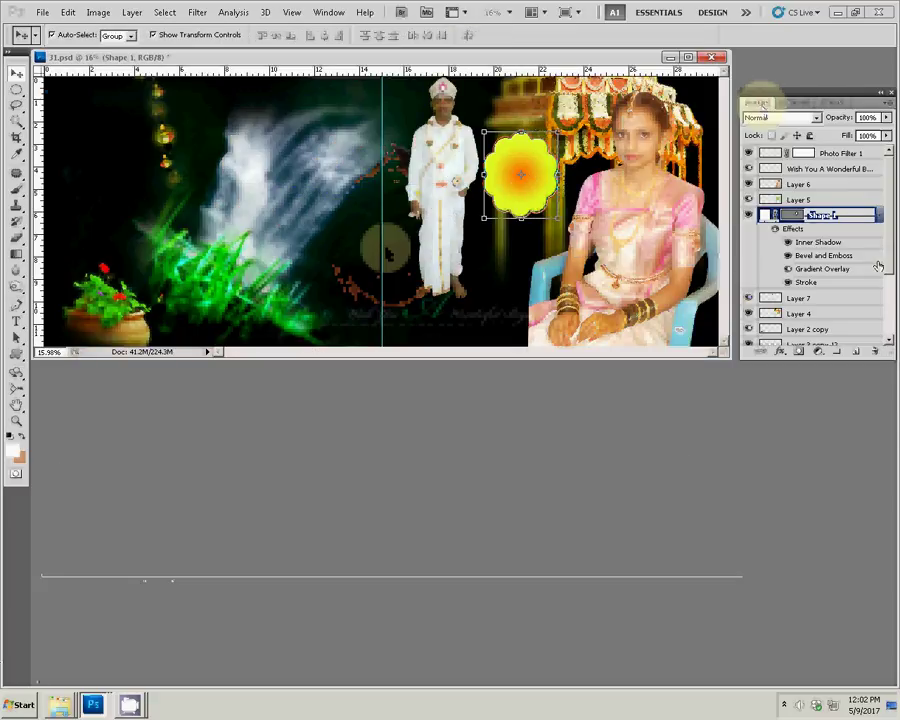
{"action": "right_click", "coordinate": [840, 220]}
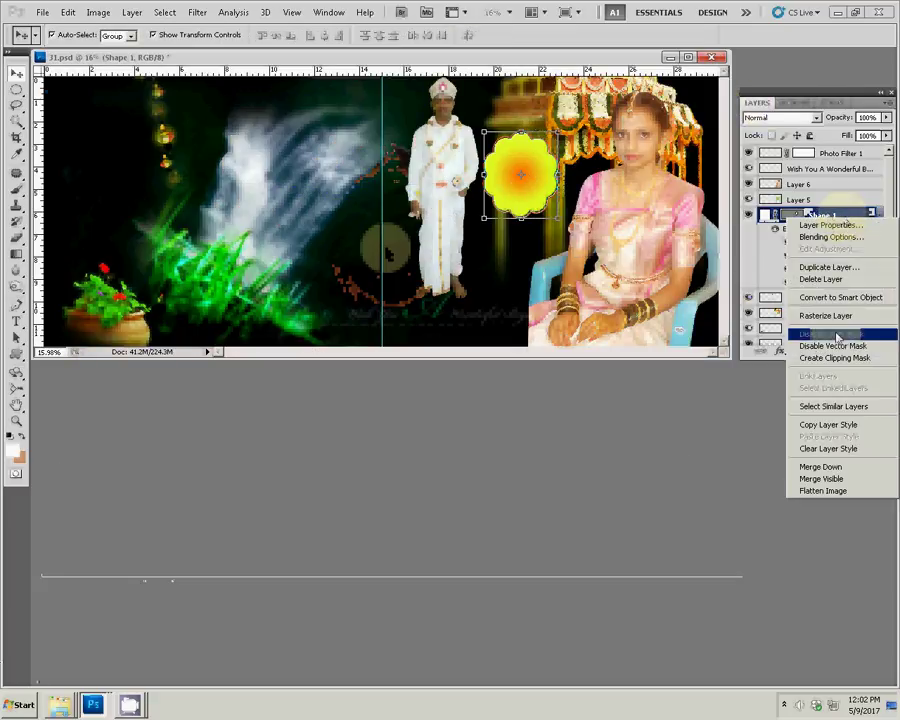
{"action": "left_click", "coordinate": [869, 308]}
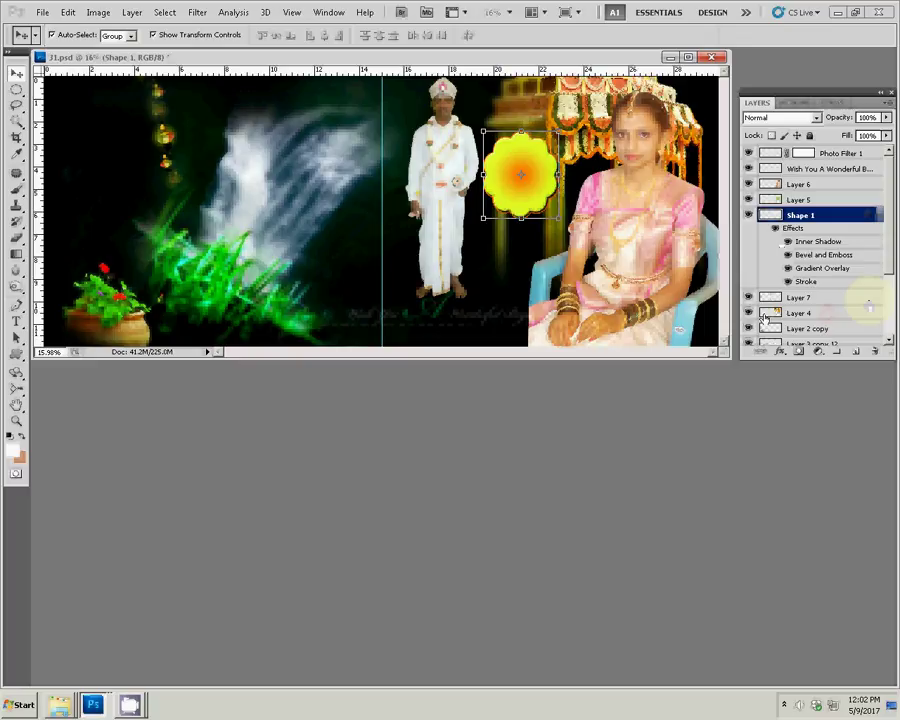
{"action": "key", "text": "ctrl+a"}
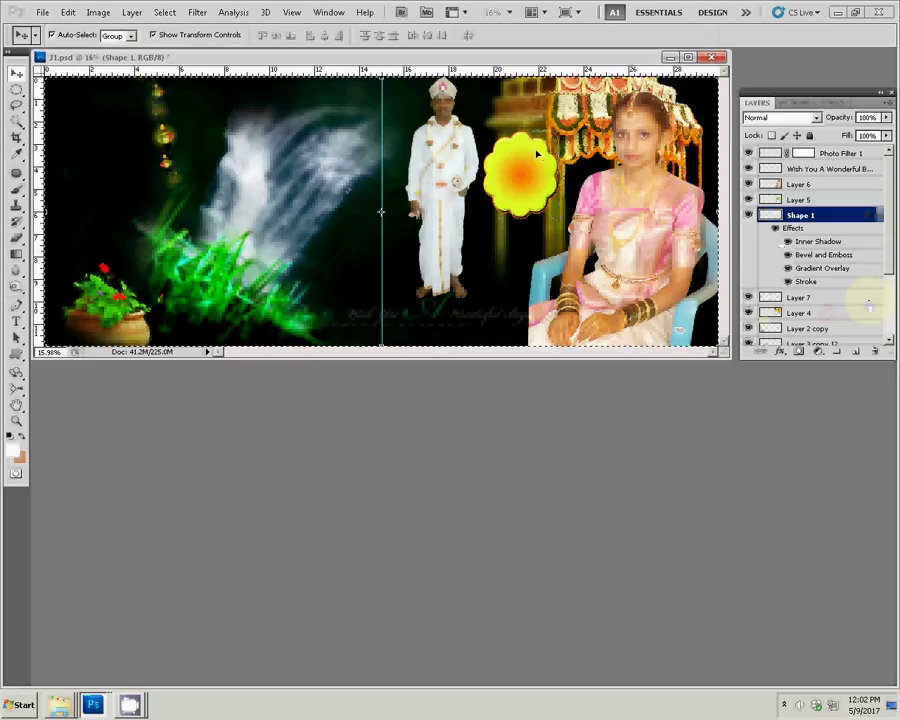
{"action": "left_click", "coordinate": [165, 12]}
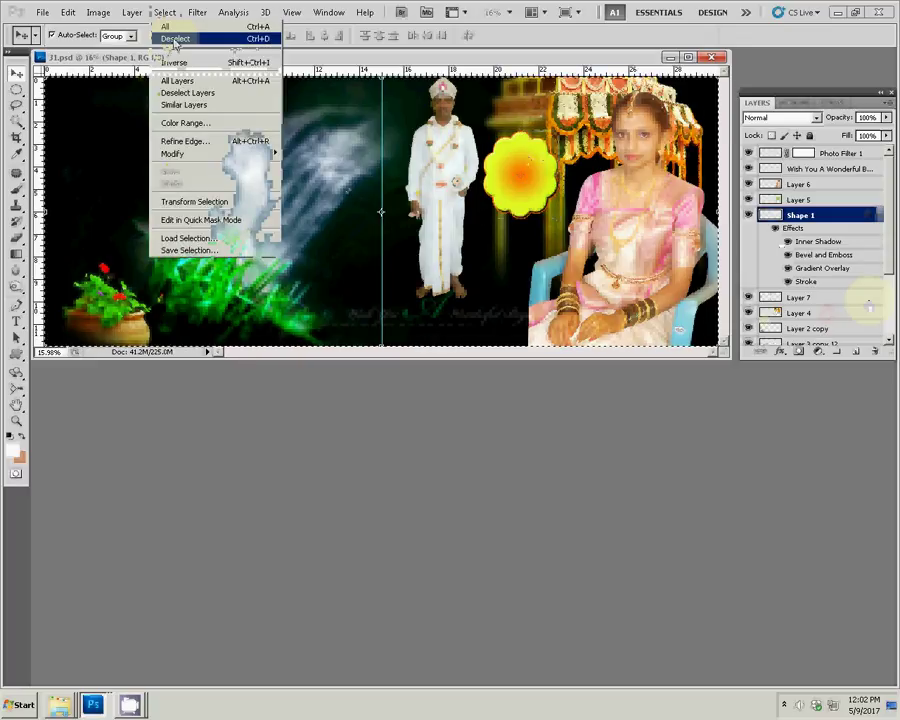
{"action": "left_click", "coordinate": [175, 27]}
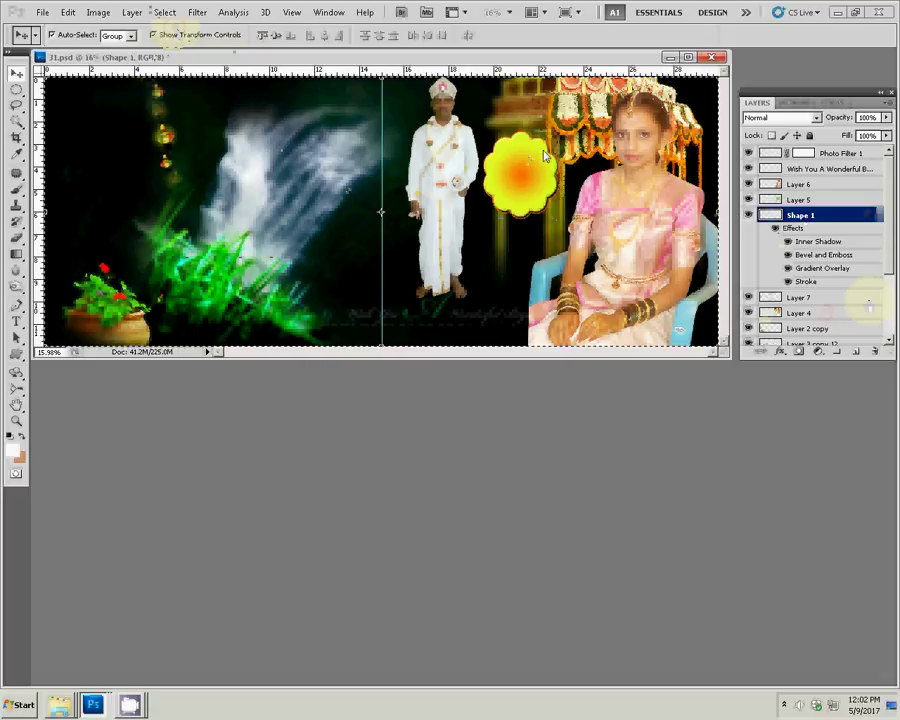
{"action": "key", "text": "ctrl+d"}
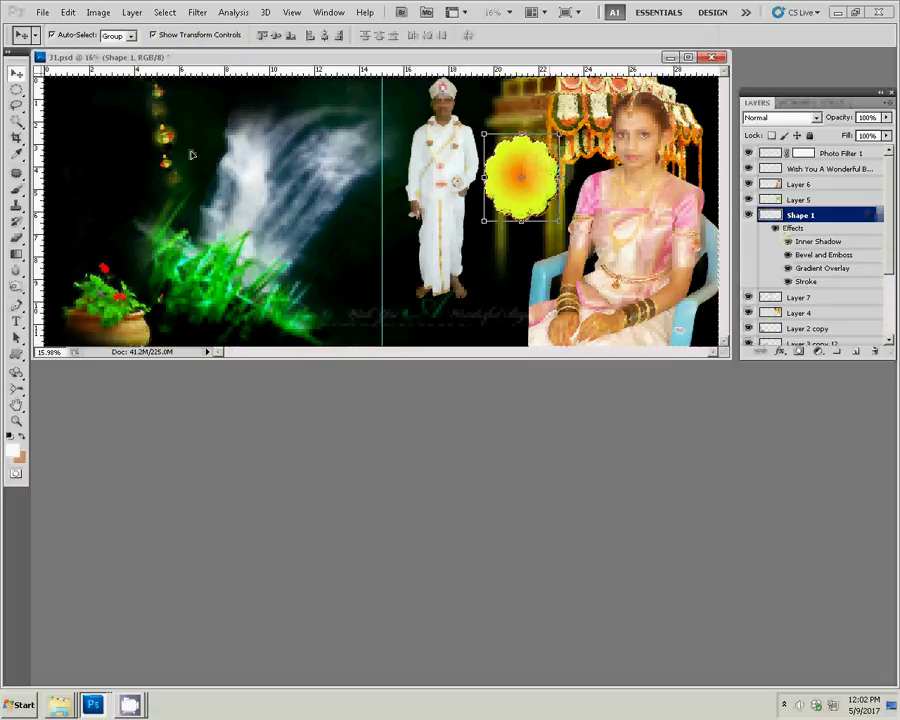
Step: Paste the bride's face into the flower shape and scale it to about 50%
{"action": "left_click", "coordinate": [67, 12]}
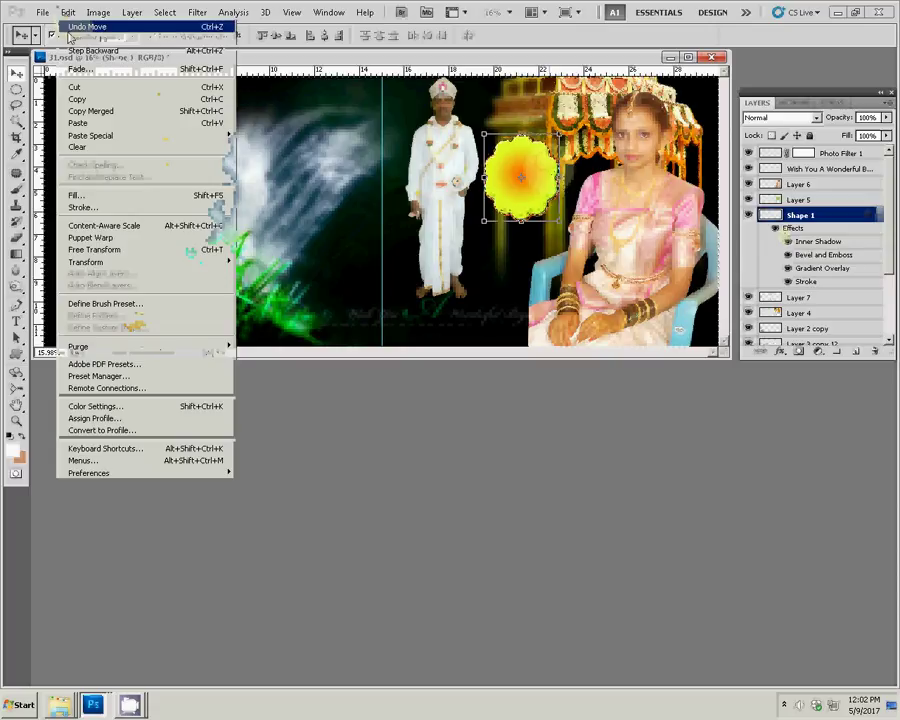
{"action": "mouse_move", "coordinate": [91, 135]}
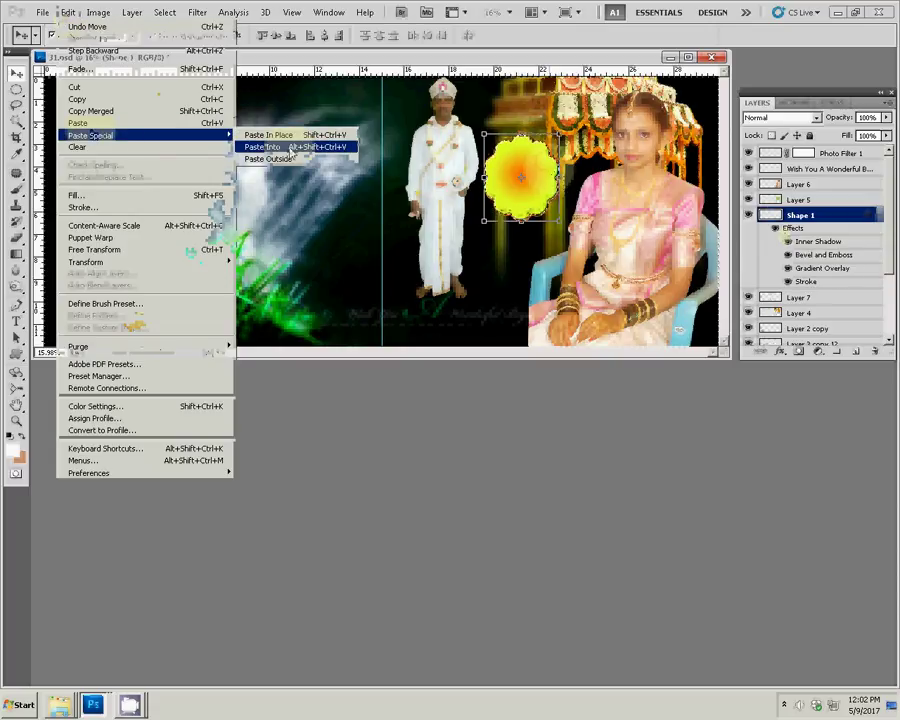
{"action": "left_click", "coordinate": [291, 150]}
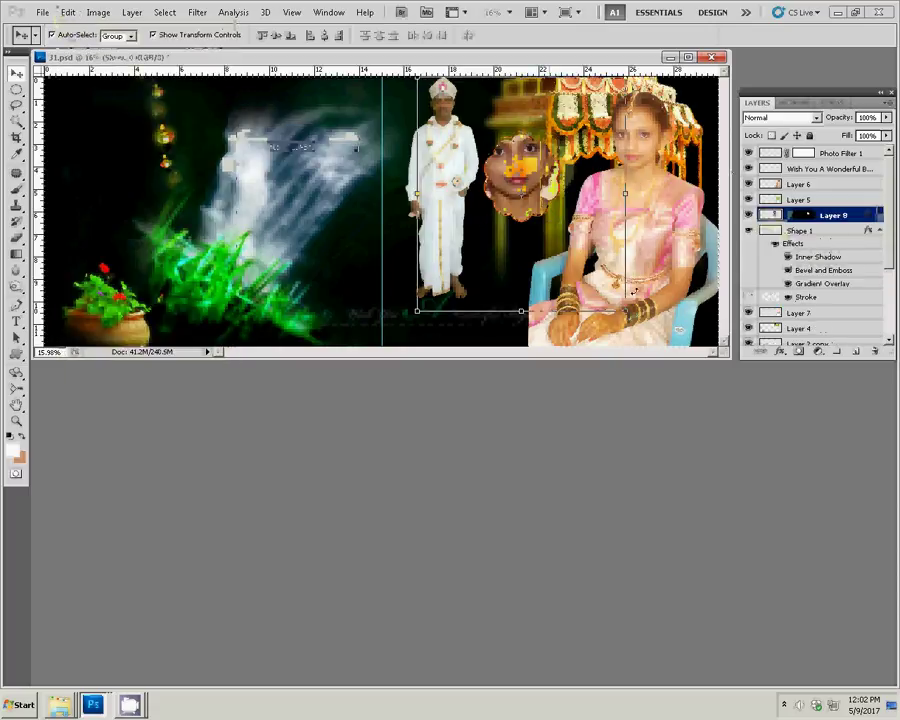
{"action": "key", "text": "ctrl+t"}
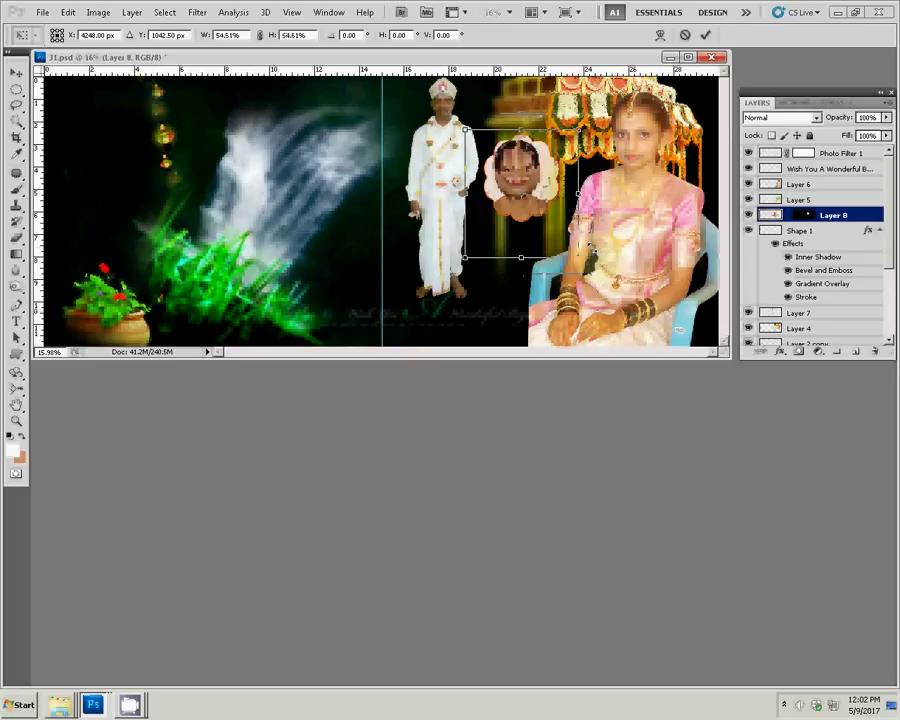
{"action": "left_click_drag", "start_coordinate": [577, 257], "coordinate": [583, 246]}
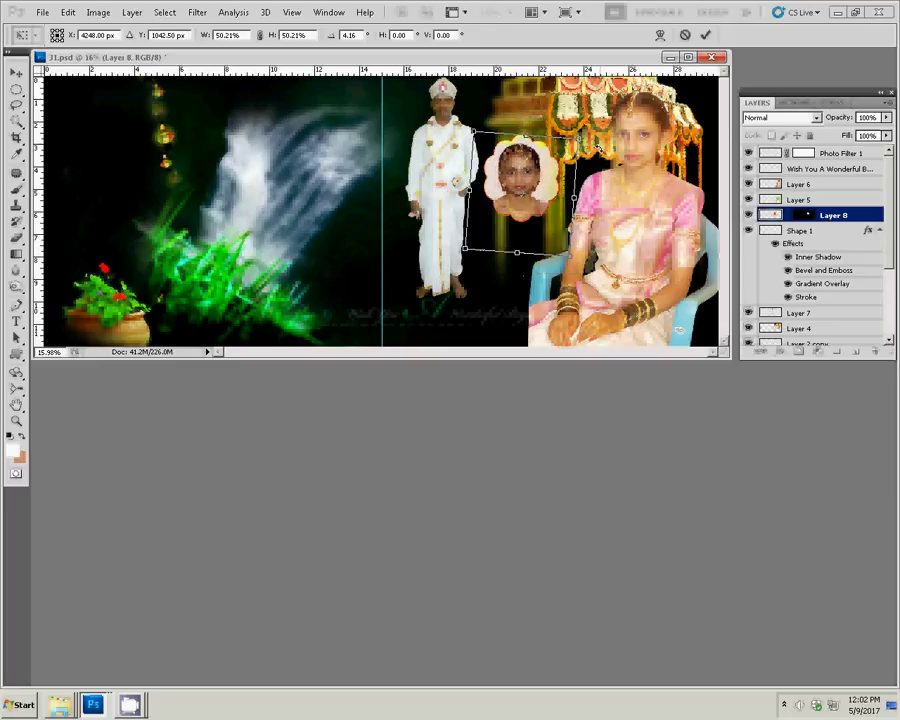
{"action": "key", "text": "Return"}
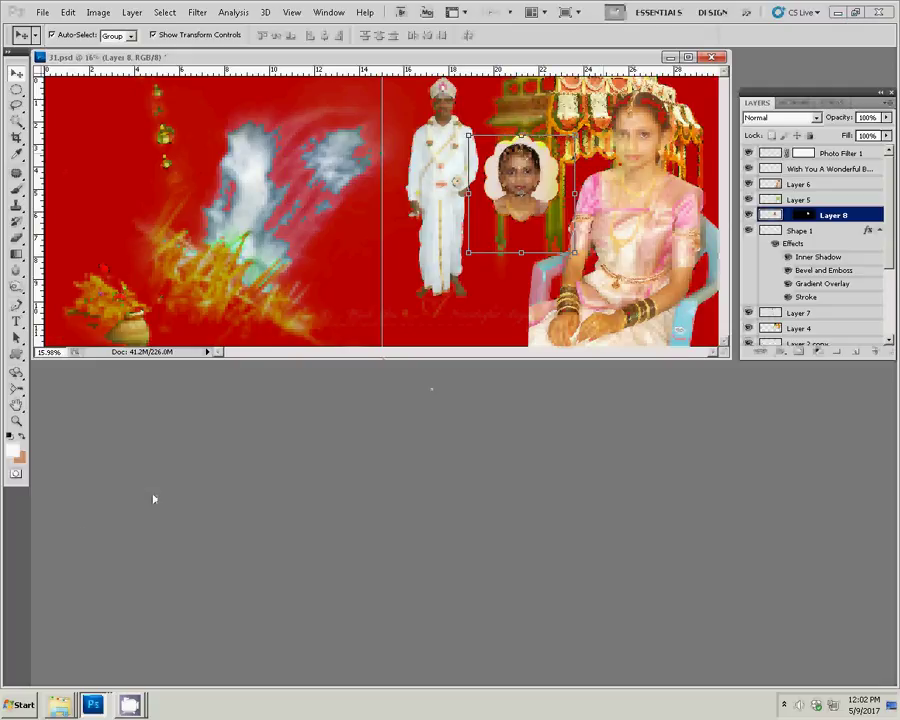
Step: Work in quick mask mode, switching between face Layer 8 and background Layer 2
{"action": "left_click", "coordinate": [37, 452]}
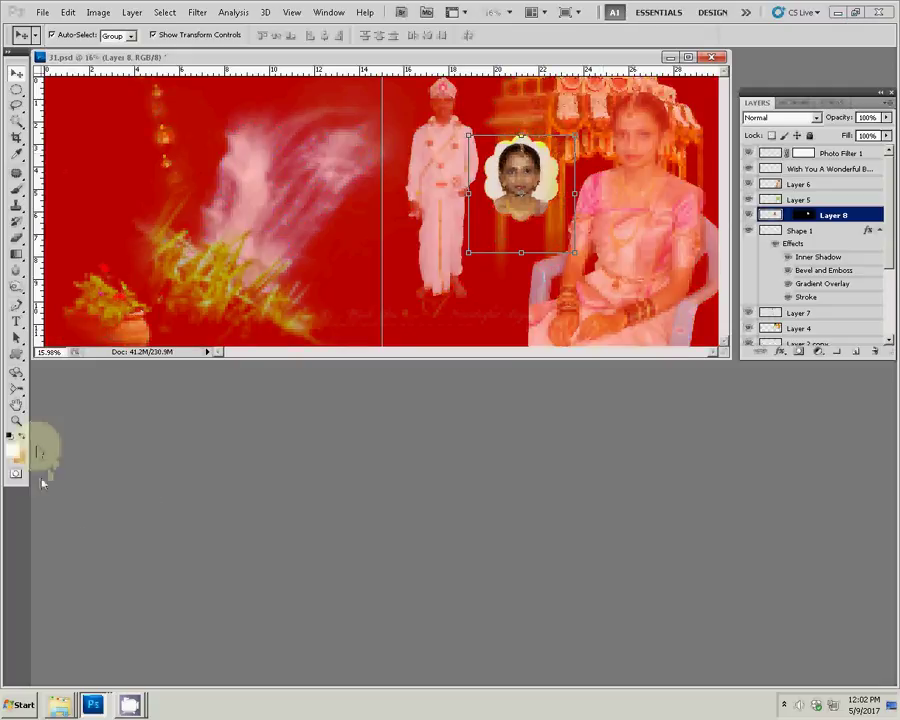
{"action": "left_click", "coordinate": [16, 477]}
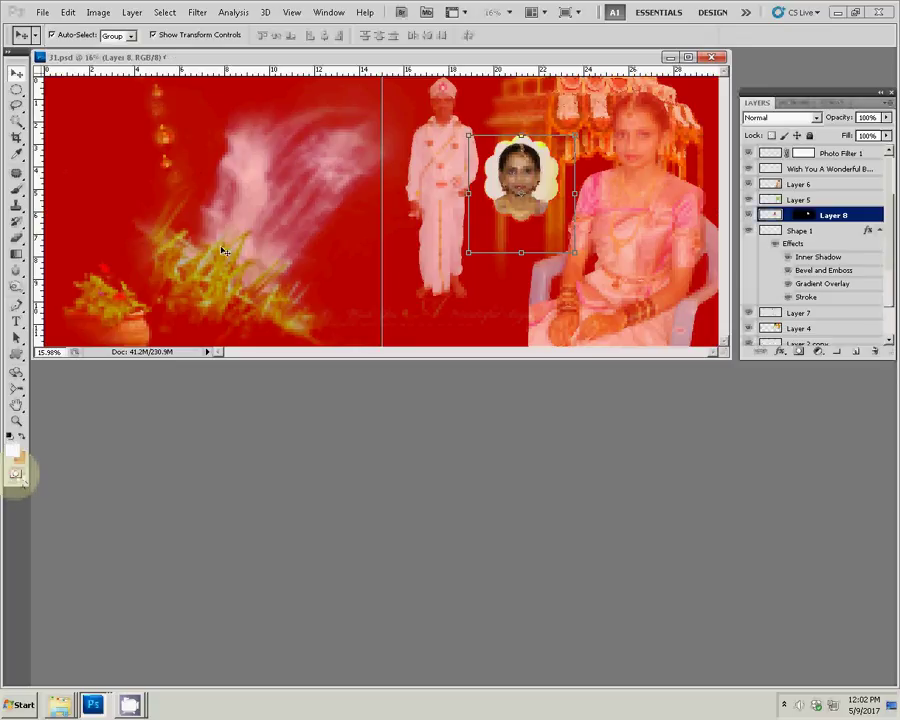
{"action": "left_click", "coordinate": [289, 193]}
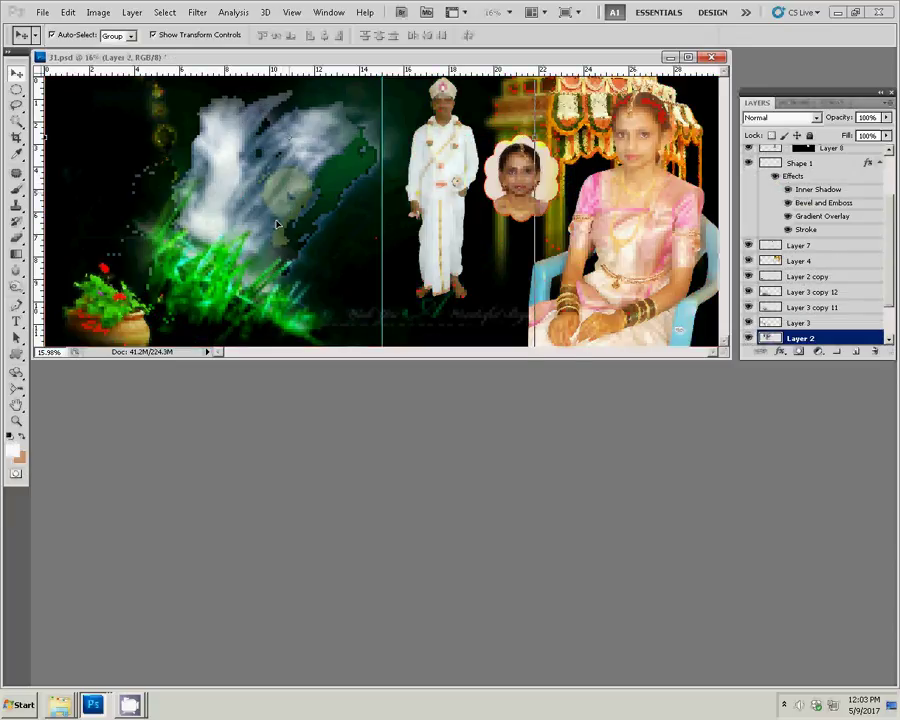
{"action": "left_click", "coordinate": [276, 226]}
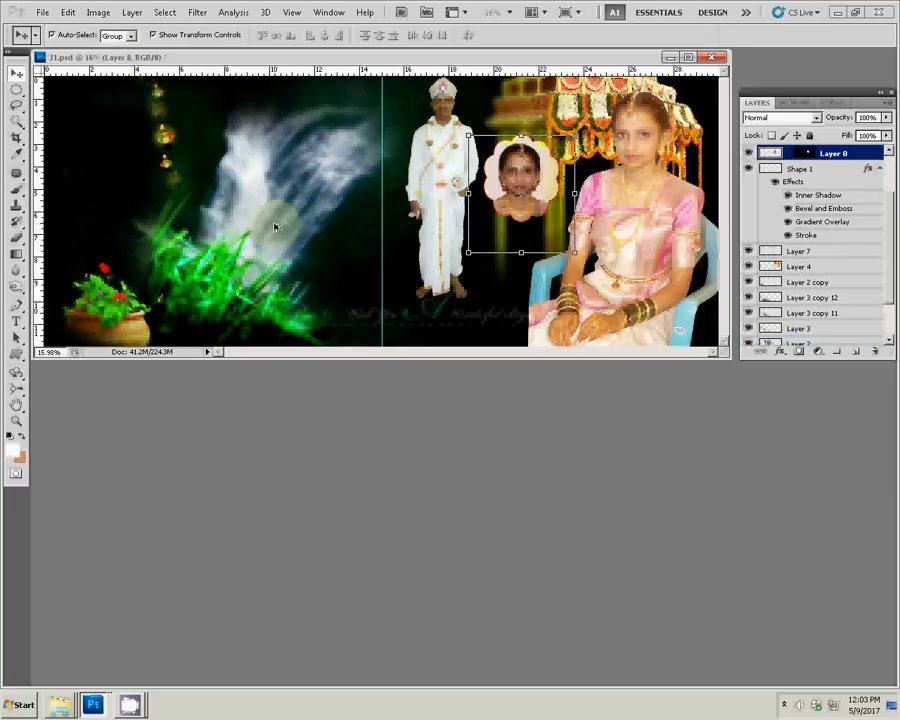
{"action": "key", "text": "ctrl+BackSpace"}
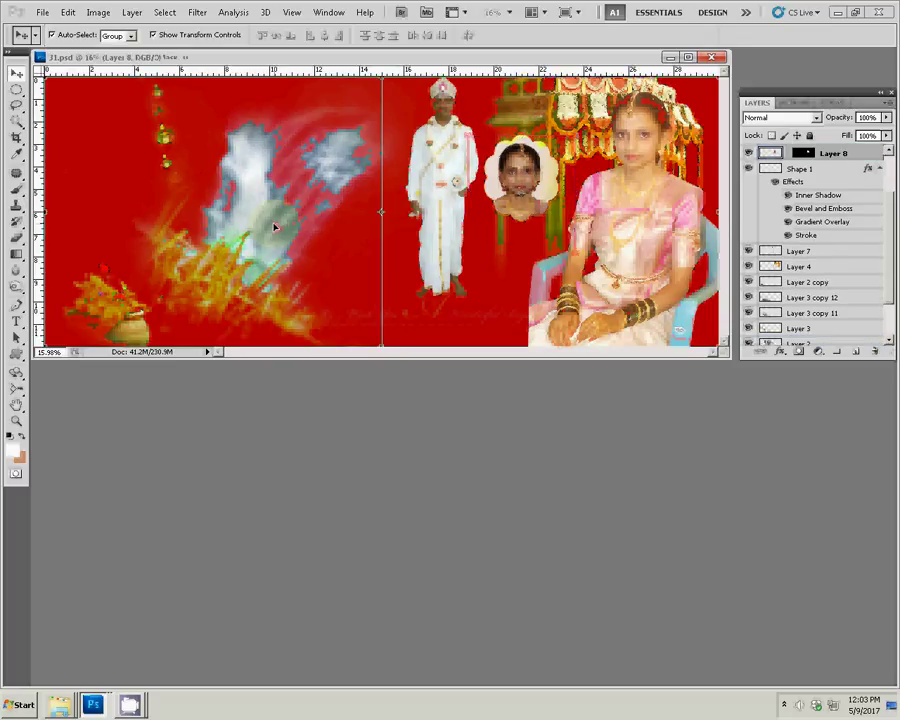
{"action": "key", "text": "d"}
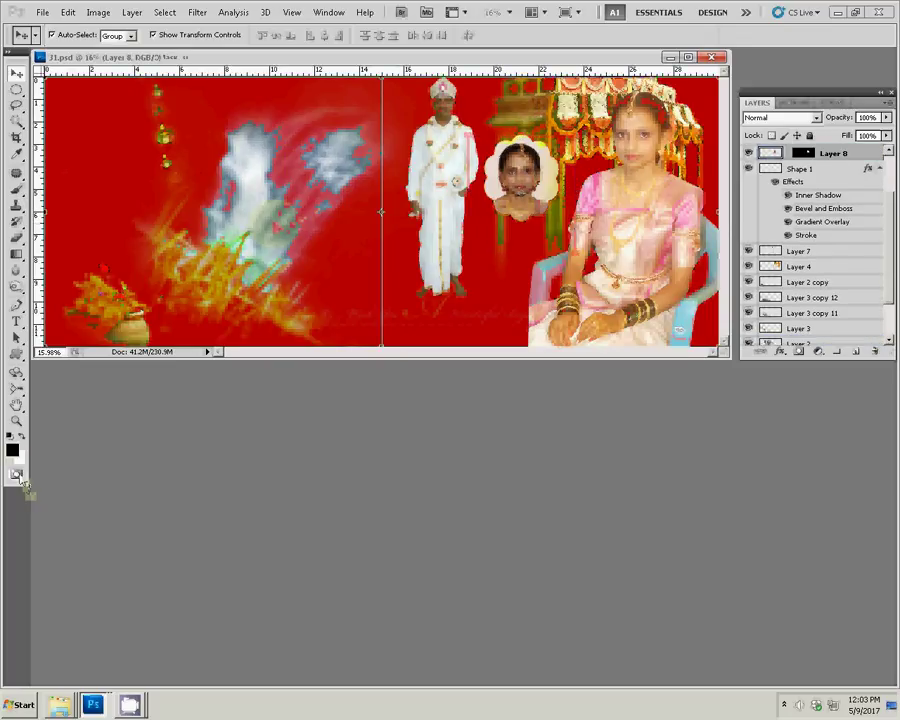
{"action": "left_click", "coordinate": [16, 475]}
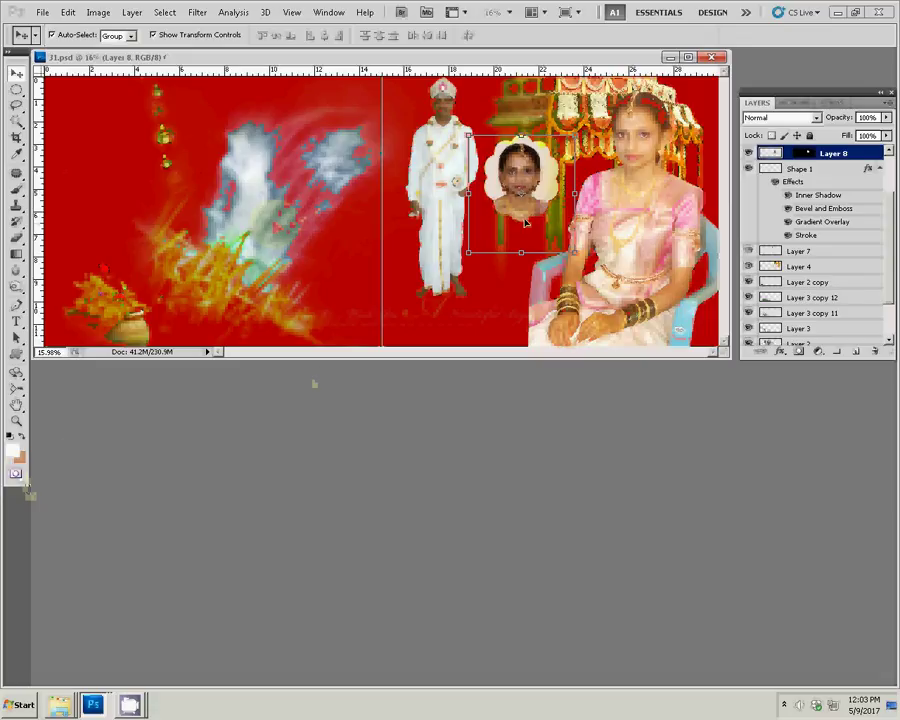
{"action": "key", "text": "q"}
{"action": "left_click", "coordinate": [316, 253]}
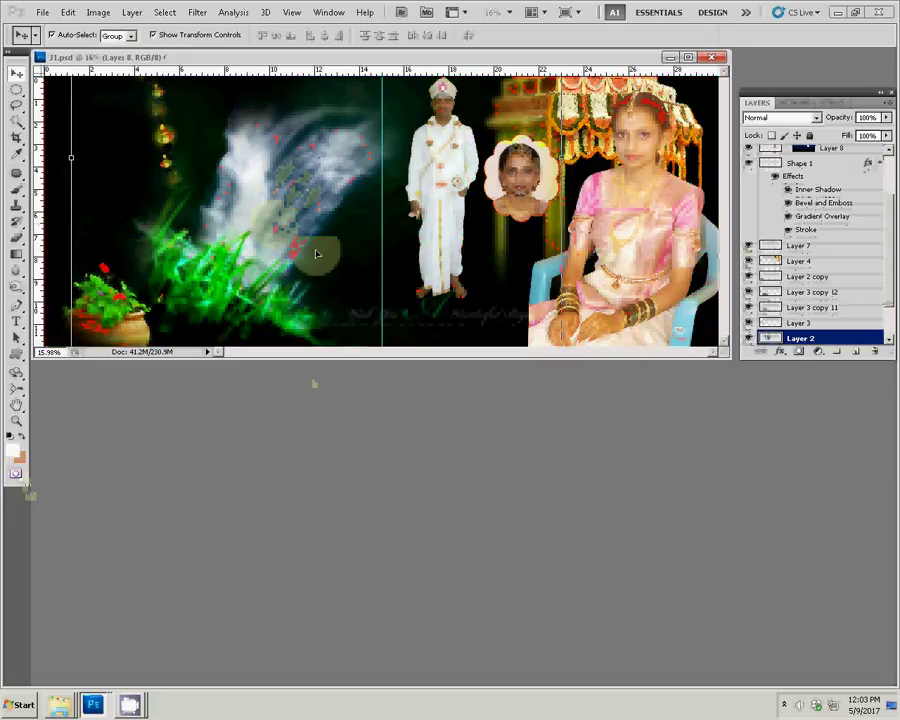
{"action": "left_click", "coordinate": [346, 225]}
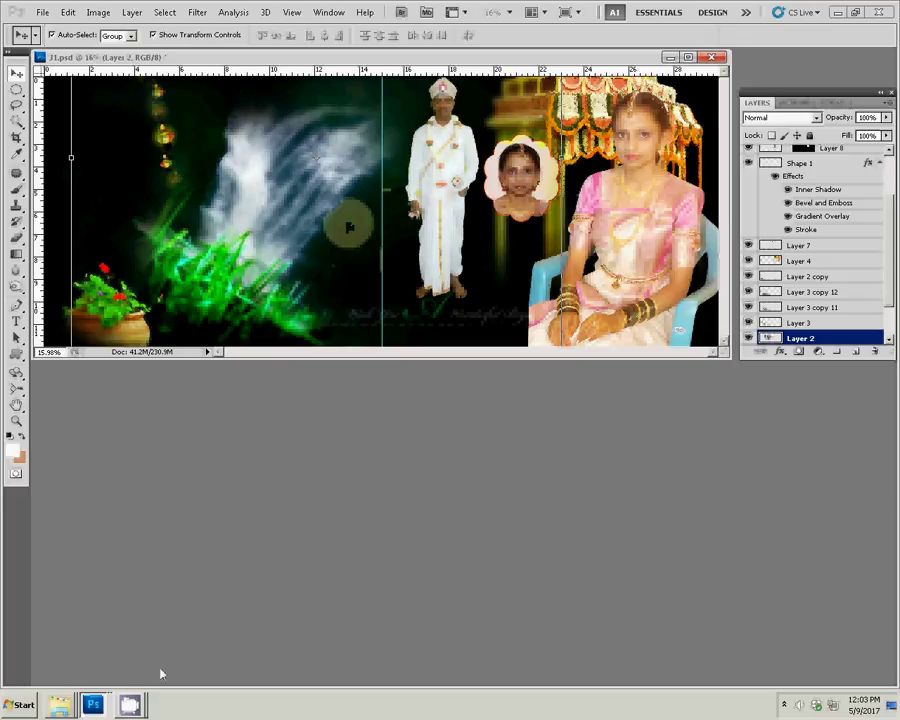
Step: Browse the recent Explorer folders to the wedding photos folder and open DSC_0905 in Photoshop
{"action": "right_click", "coordinate": [60, 705]}
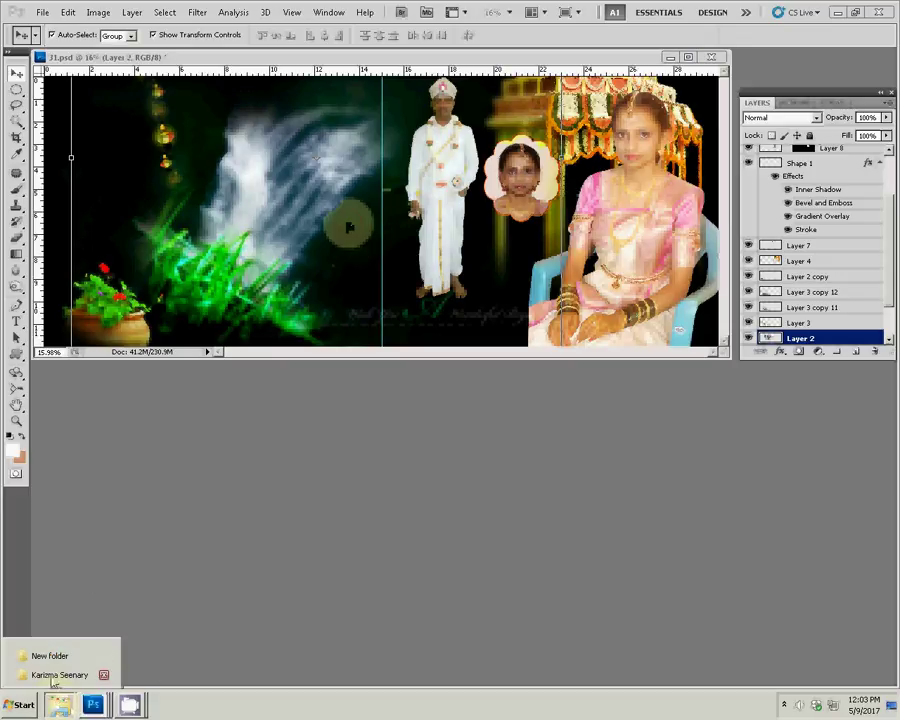
{"action": "left_click", "coordinate": [62, 673]}
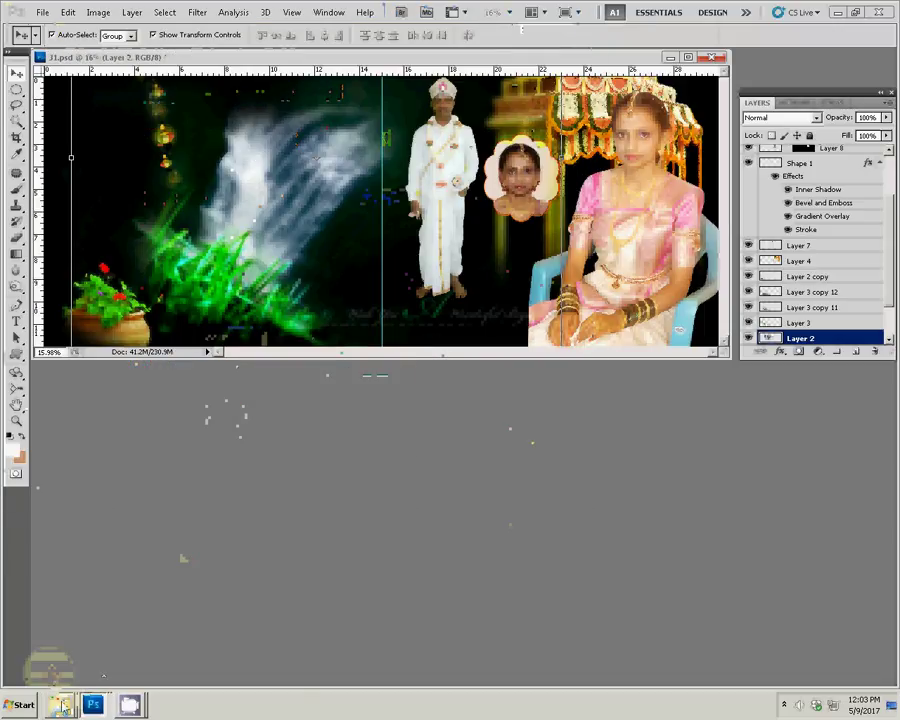
{"action": "left_click", "coordinate": [52, 660]}
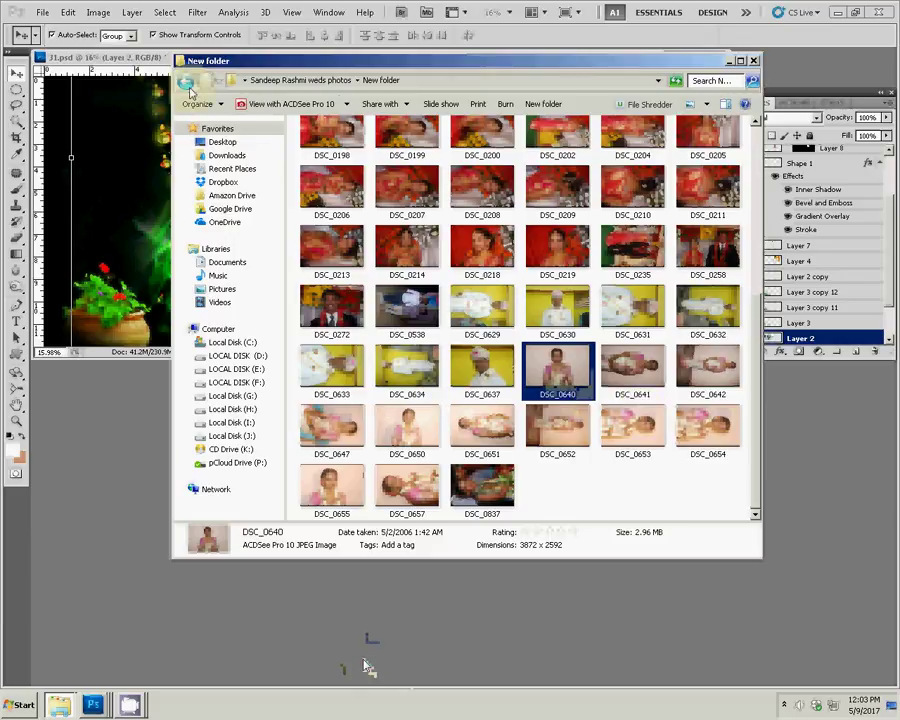
{"action": "key", "text": "BackSpace"}
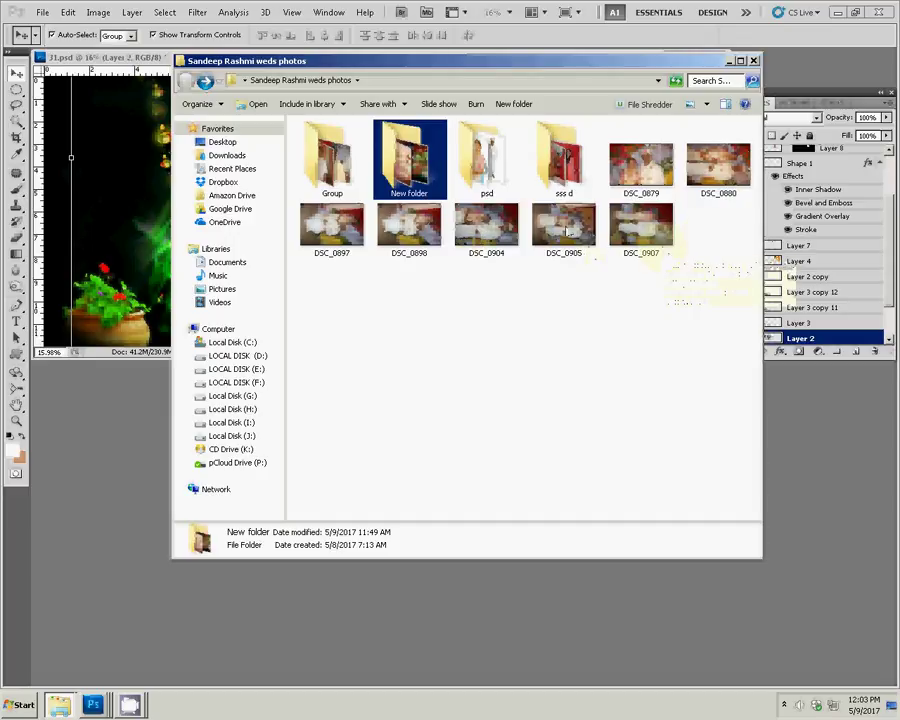
{"action": "left_click", "coordinate": [563, 228]}
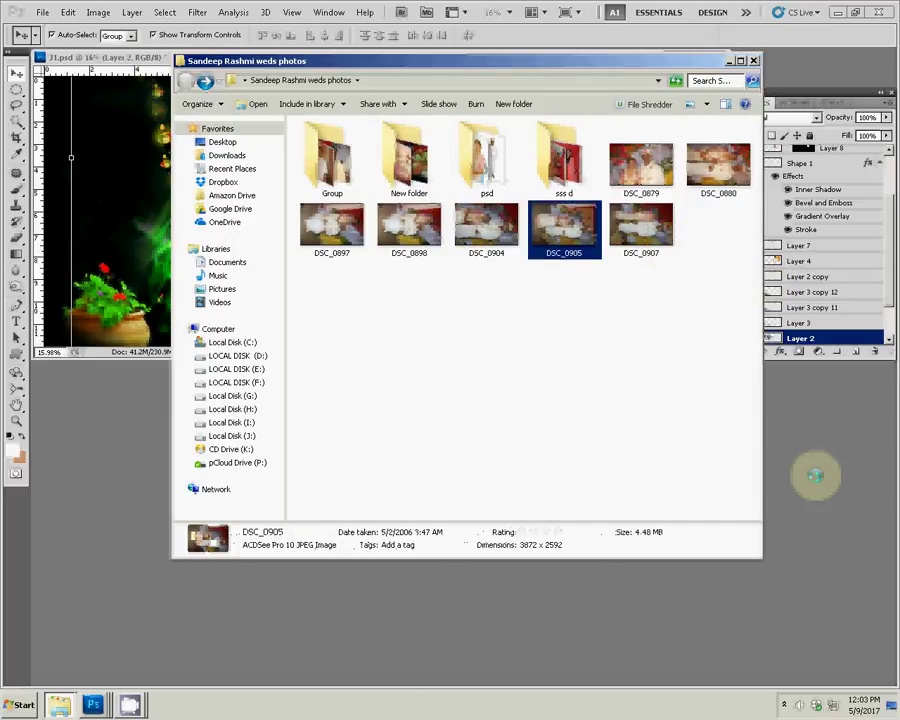
{"action": "left_click", "coordinate": [816, 474]}
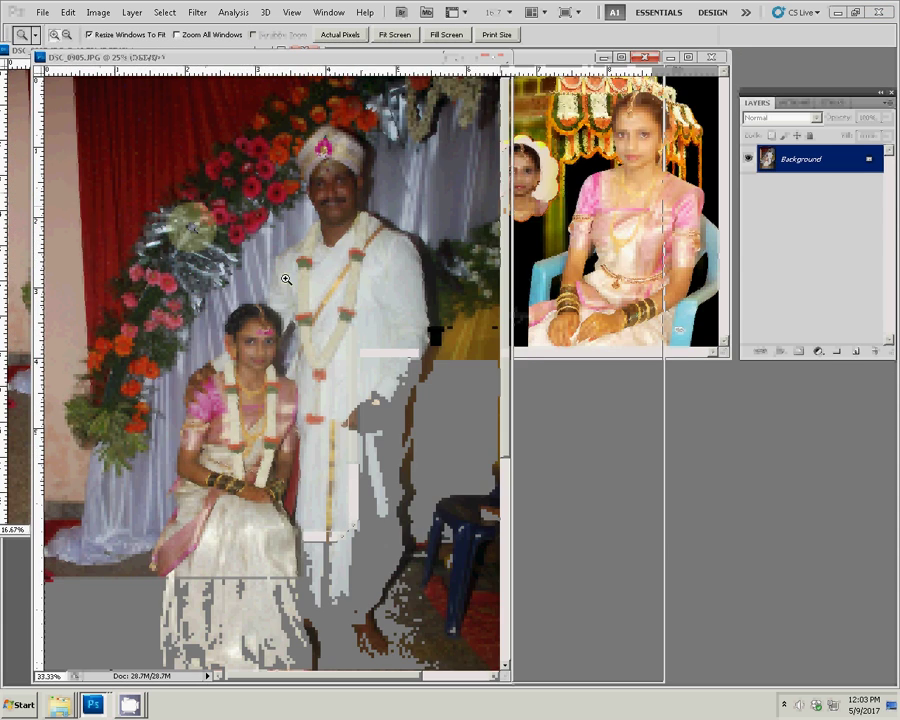
Step: Brighten DSC_0905 with a Levels adjustment of midtones 1.43 and white input 216
{"action": "left_click", "coordinate": [286, 280]}
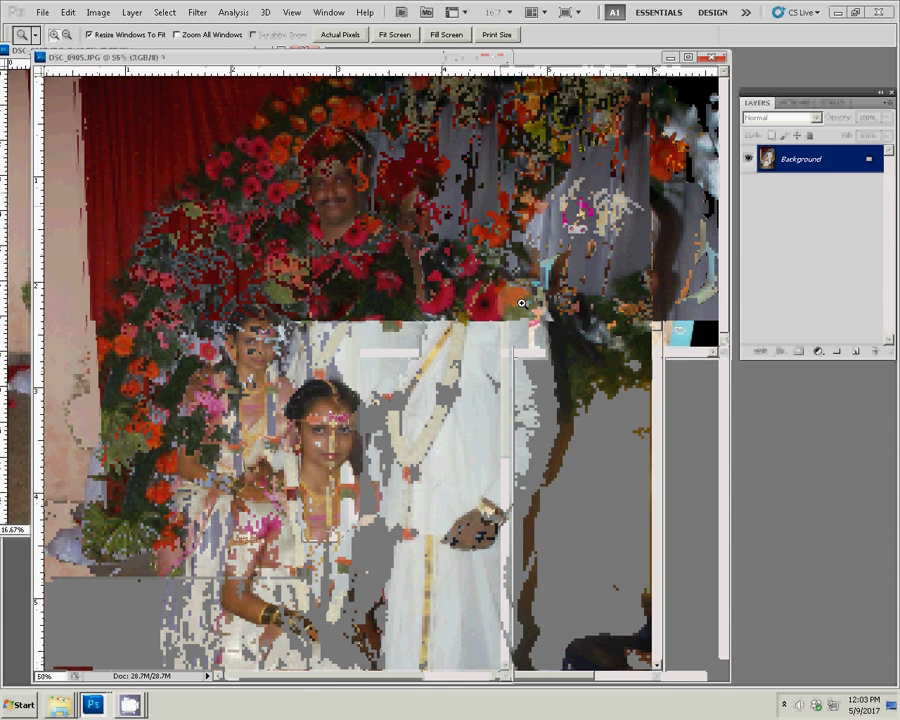
{"action": "key", "text": "ctrl+l"}
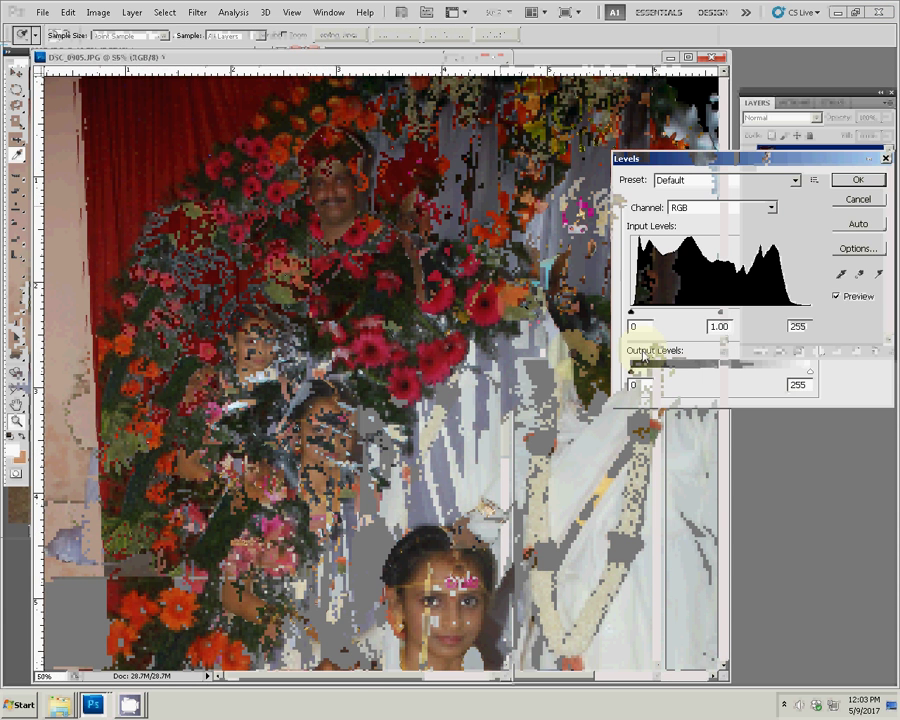
{"action": "left_click_drag", "start_coordinate": [720, 313], "coordinate": [697, 313]}
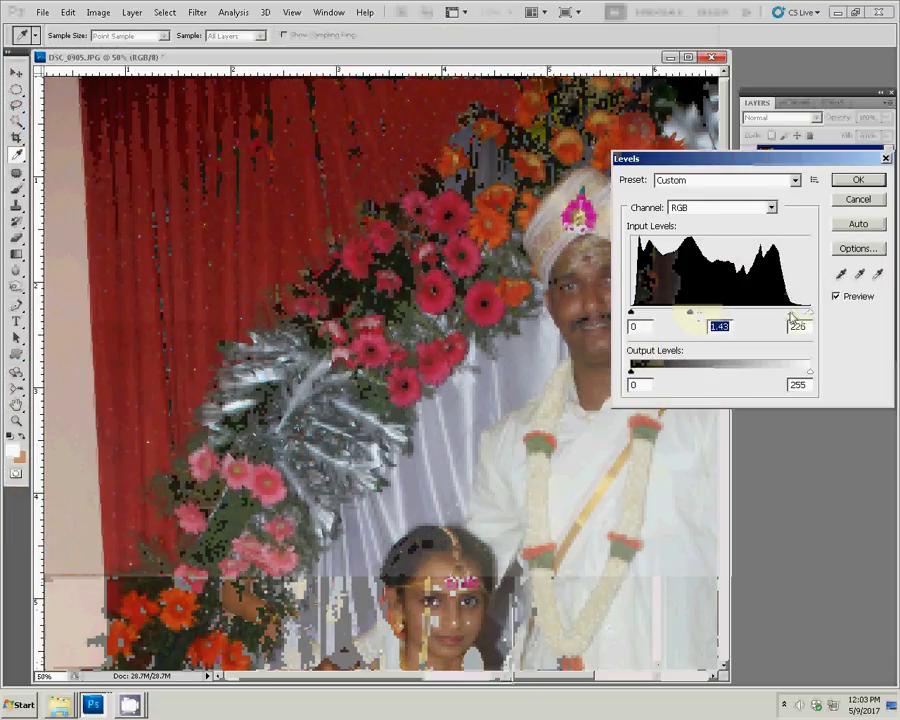
{"action": "left_click_drag", "start_coordinate": [795, 318], "coordinate": [785, 316]}
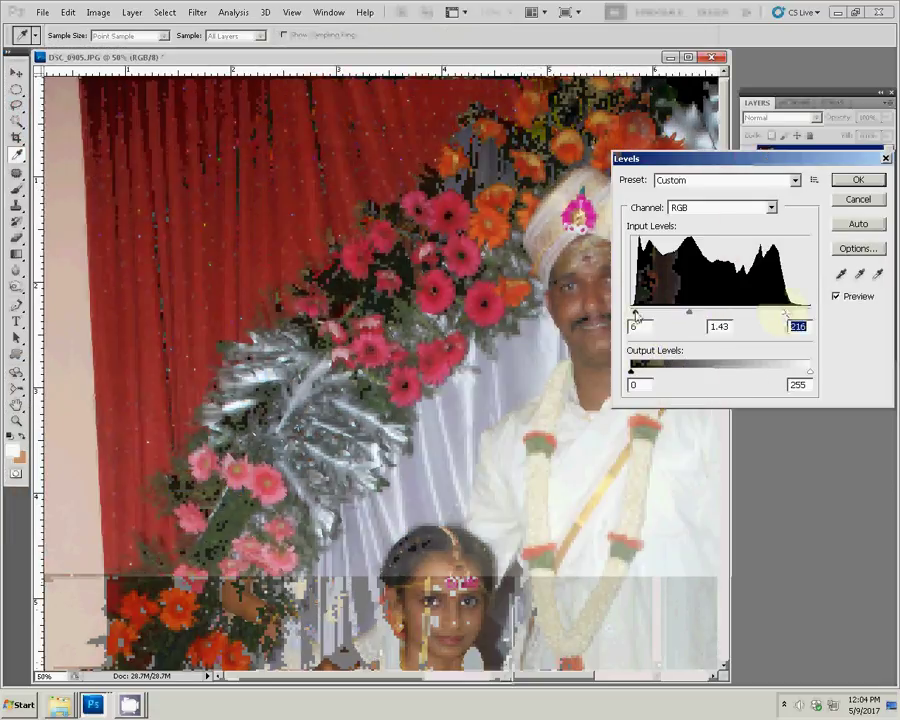
{"action": "left_click", "coordinate": [857, 179]}
{"action": "key", "text": "z"}
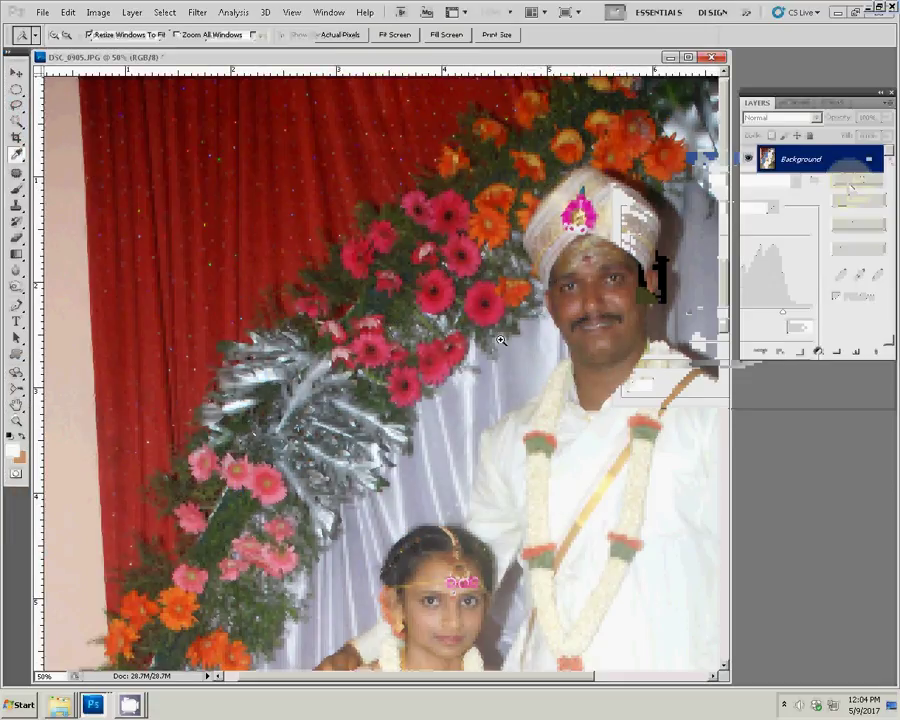
{"action": "left_click_drag", "start_coordinate": [551, 375], "coordinate": [336, 270]}
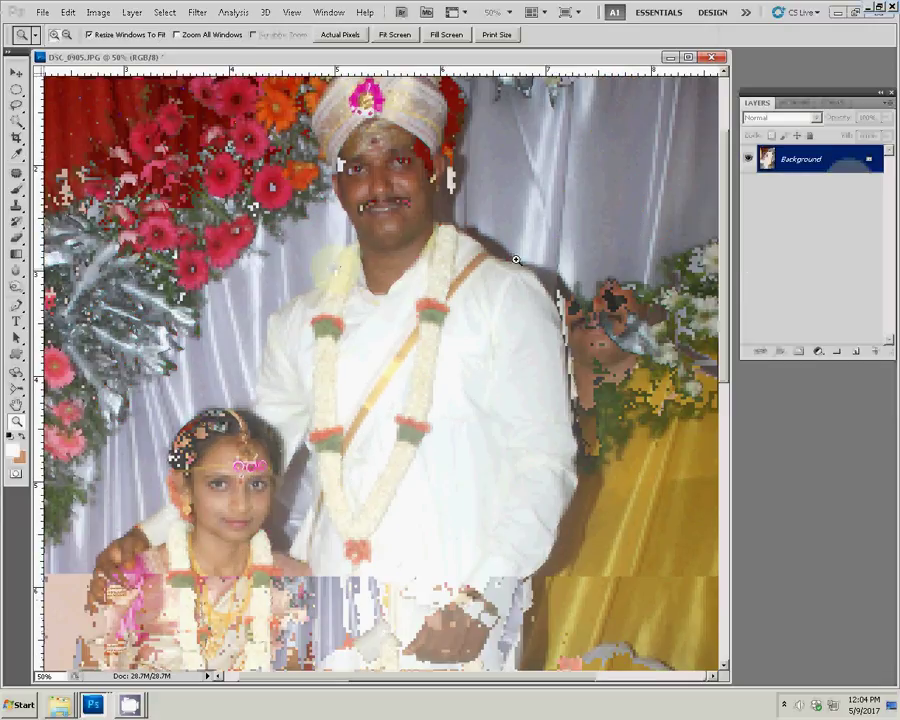
{"action": "left_click", "coordinate": [797, 102]}
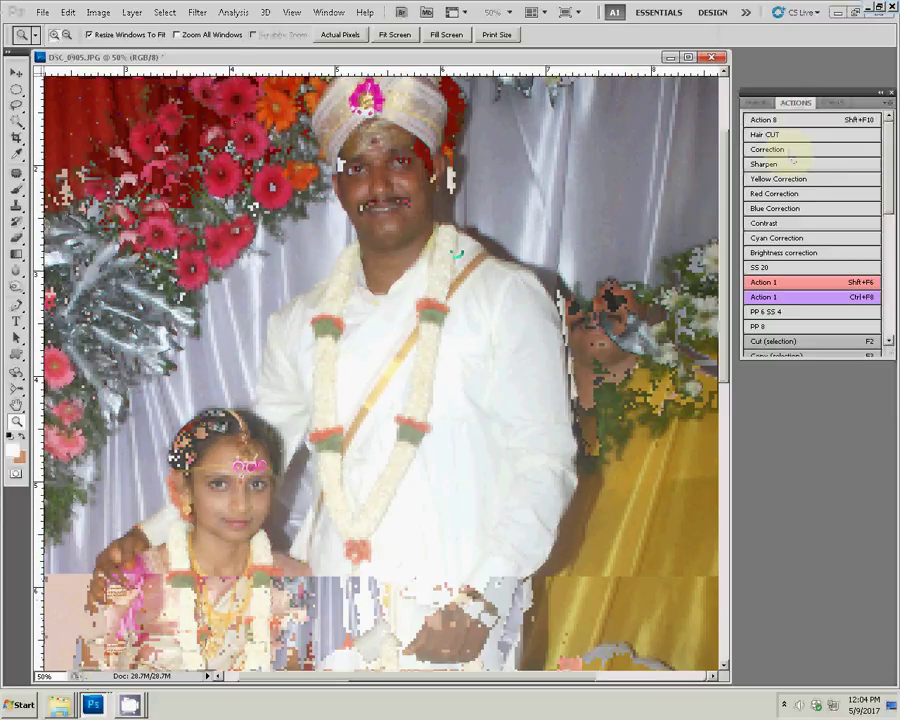
Step: Resize DSC_0905 to 6 inches wide (1800 × 2689 px) and zoom to 100% on the face
{"action": "left_click", "coordinate": [510, 268]}
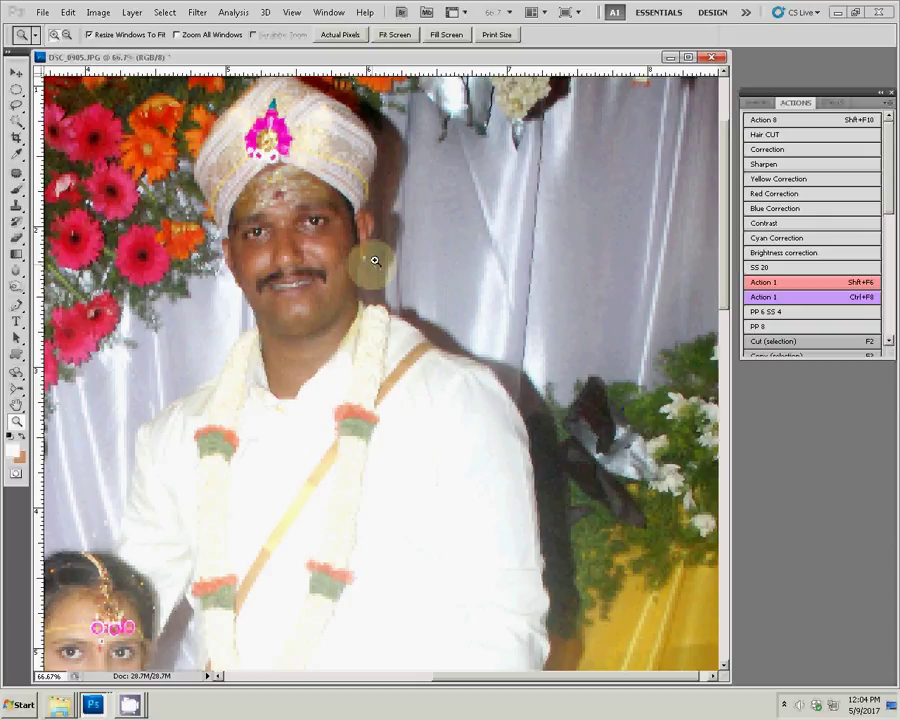
{"action": "key", "text": "ctrl+alt+i"}
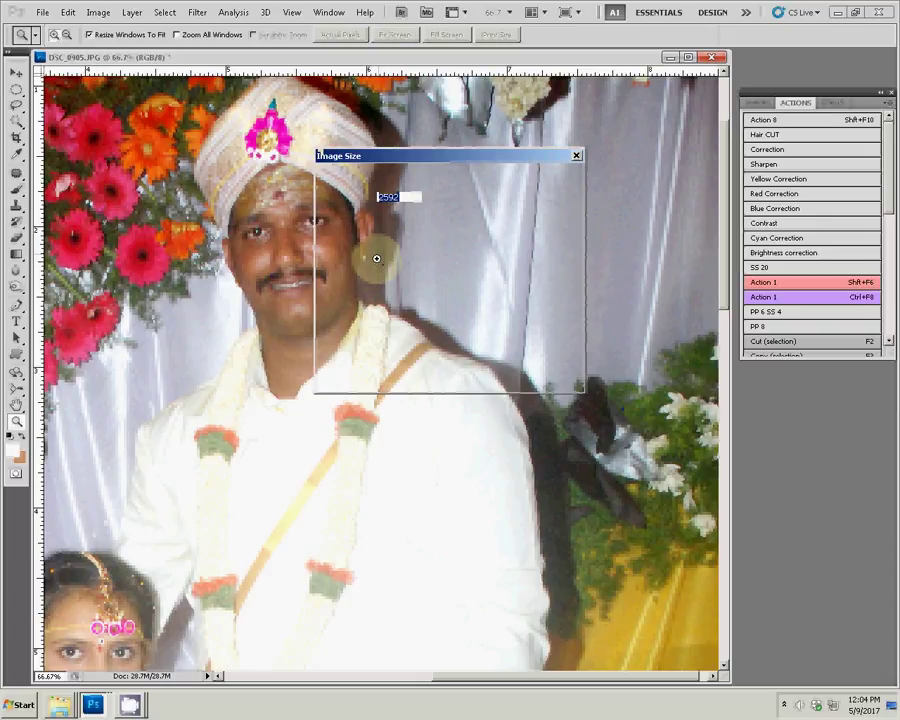
{"action": "type", "text": "6"}
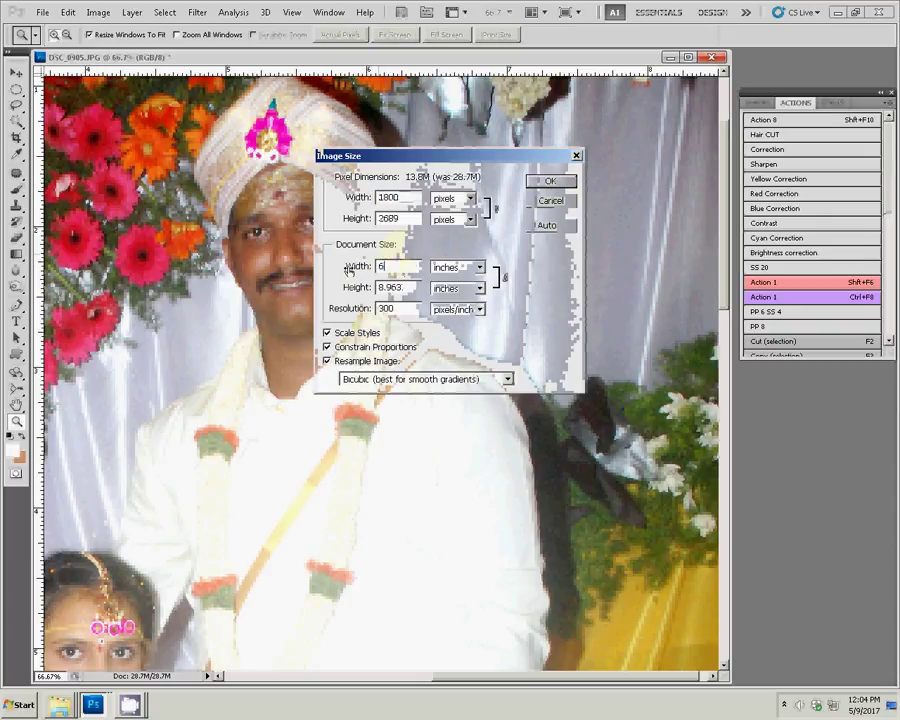
{"action": "left_click", "coordinate": [565, 181]}
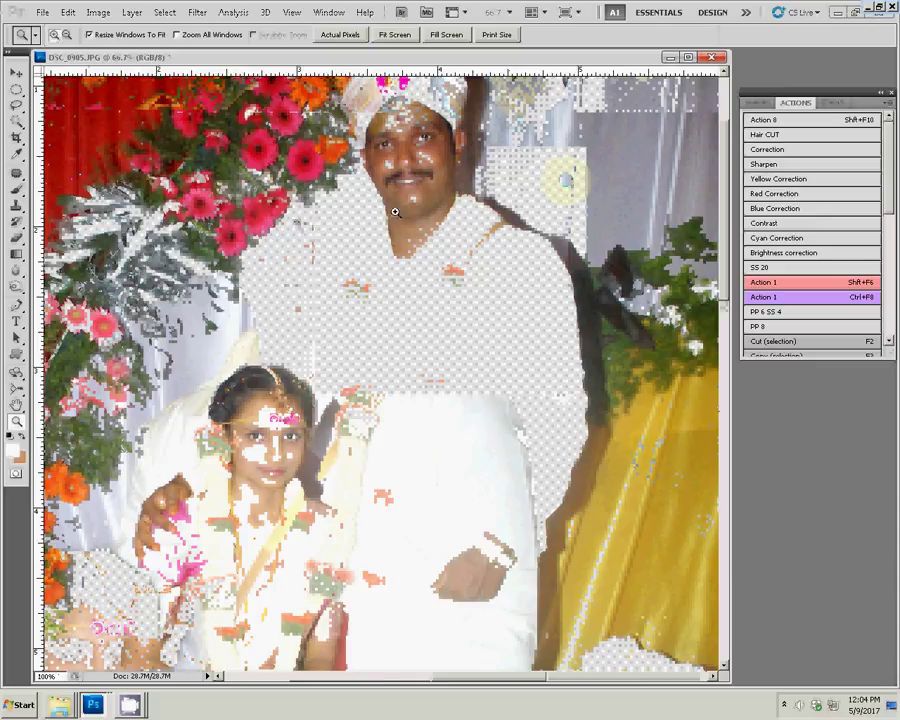
{"action": "left_click", "coordinate": [468, 304]}
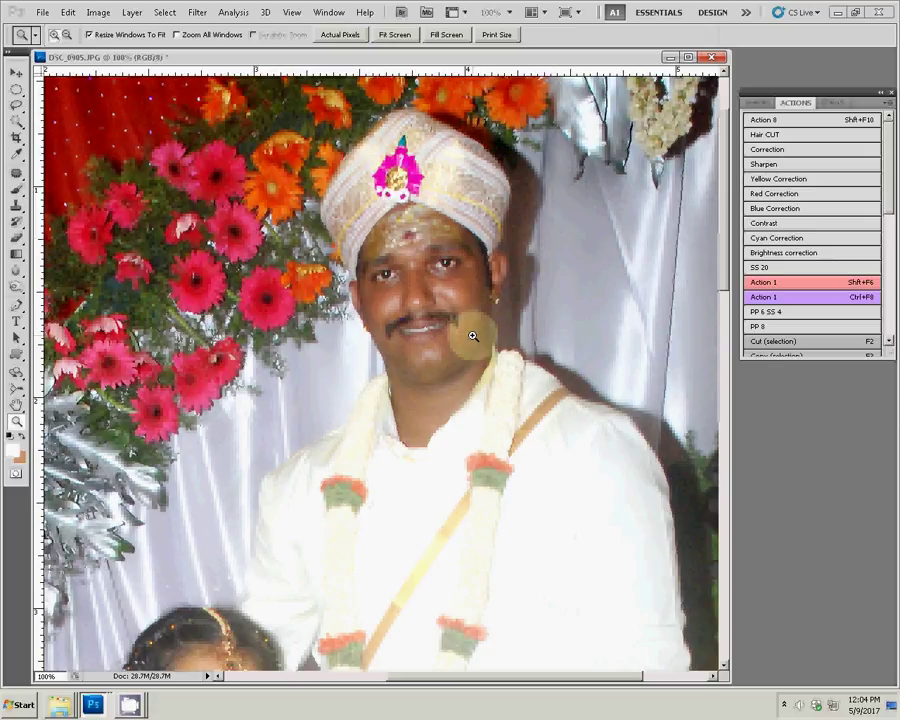
Step: Zoom to 200% on the groom's face and lightly blur it to soften the skin
{"action": "left_click", "coordinate": [472, 332]}
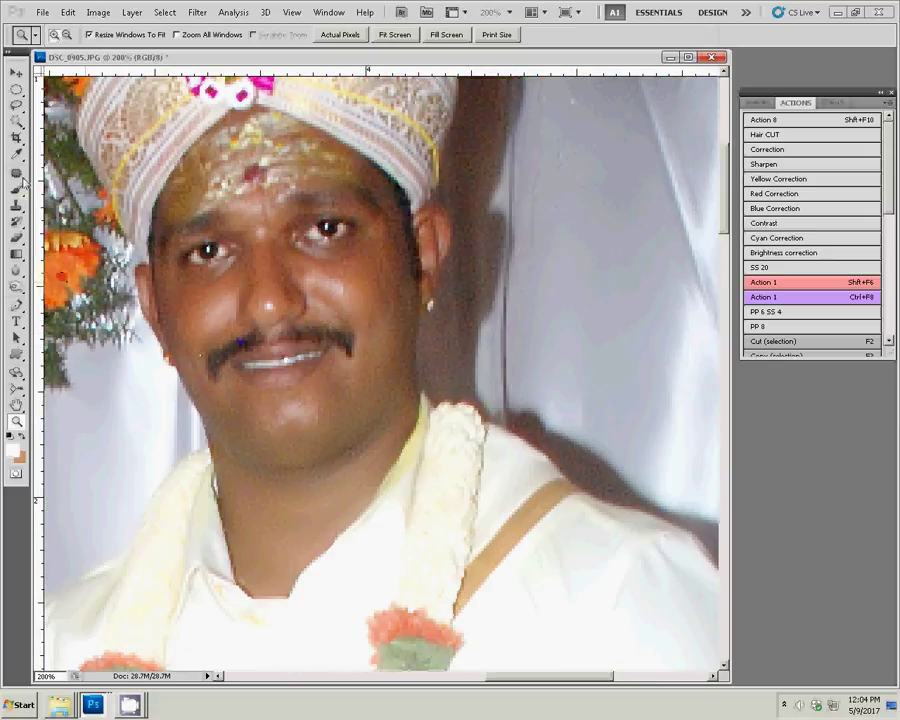
{"action": "key", "text": "r"}
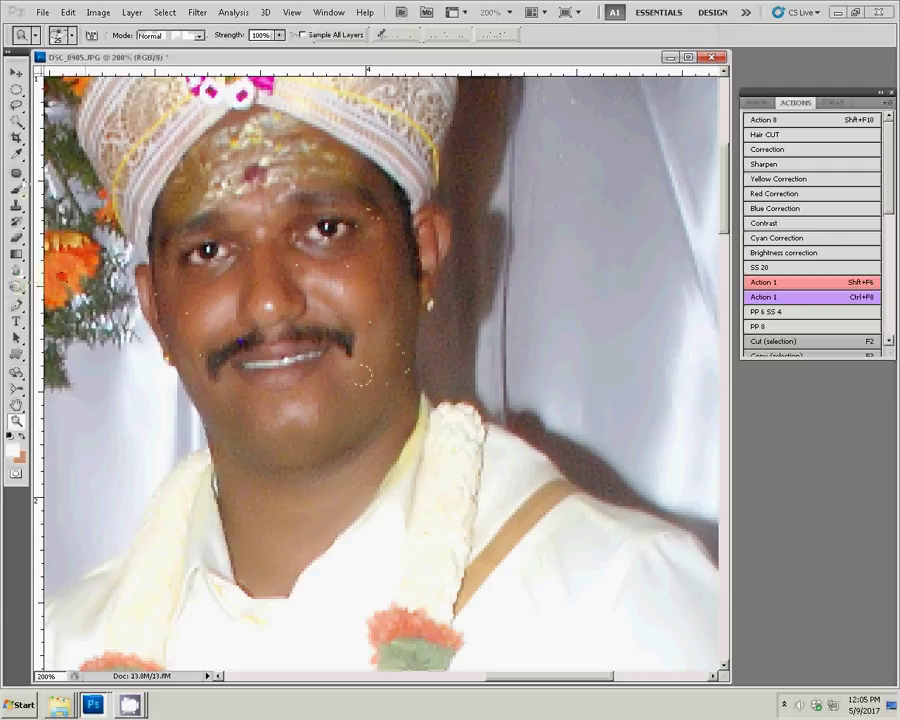
{"action": "key", "text": "r"}
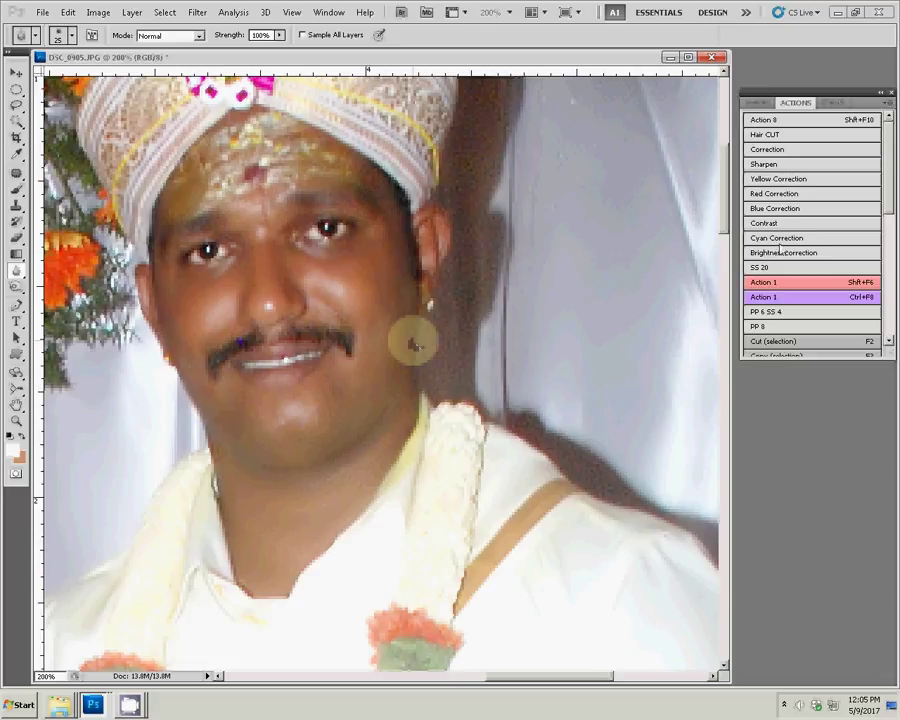
{"action": "mouse_move", "coordinate": [282, 353]}
{"action": "left_mouse_down"}
{"action": "mouse_move", "coordinate": [650, 95]}
{"action": "mouse_move", "coordinate": [44, 348]}
{"action": "left_mouse_up"}
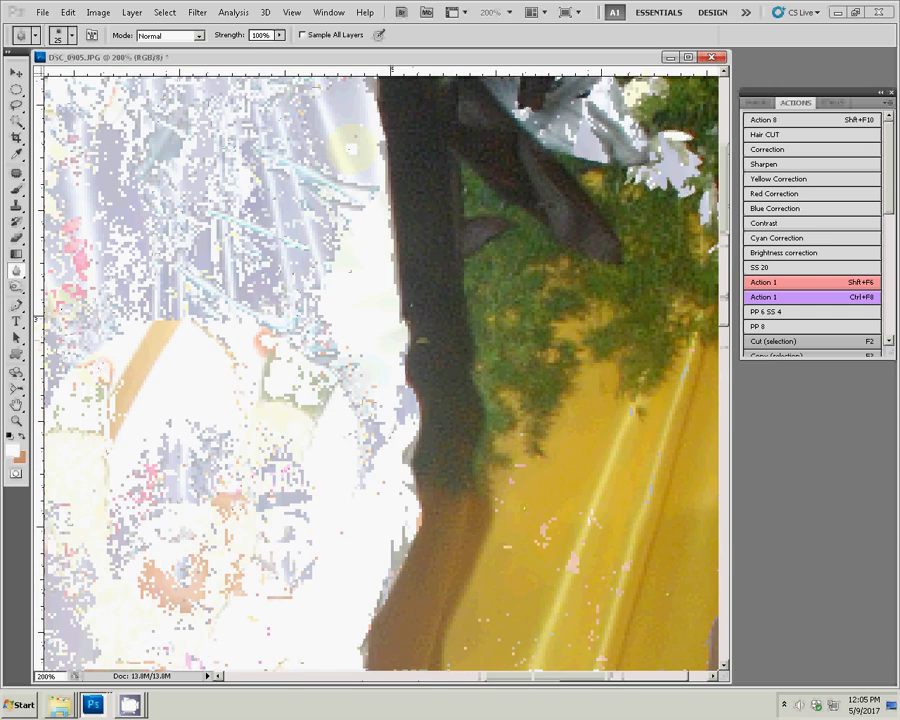
Step: Trace a pen path down the shirt edge and the dhoti's right edge to its bottom
{"action": "key", "text": "p"}
{"action": "key", "text": "ctrl+minus"}
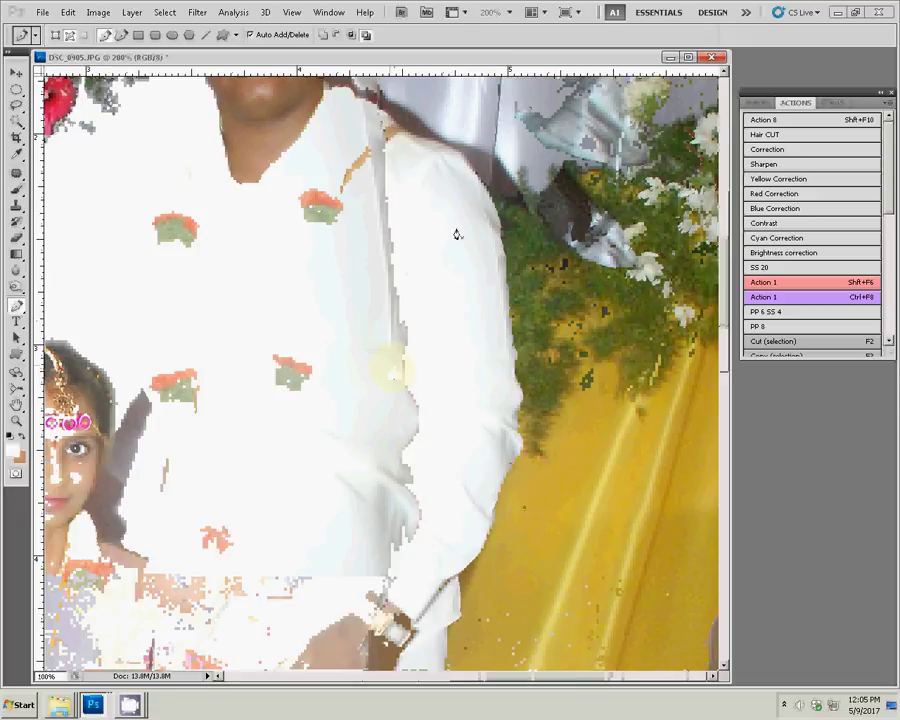
{"action": "left_click", "coordinate": [513, 375]}
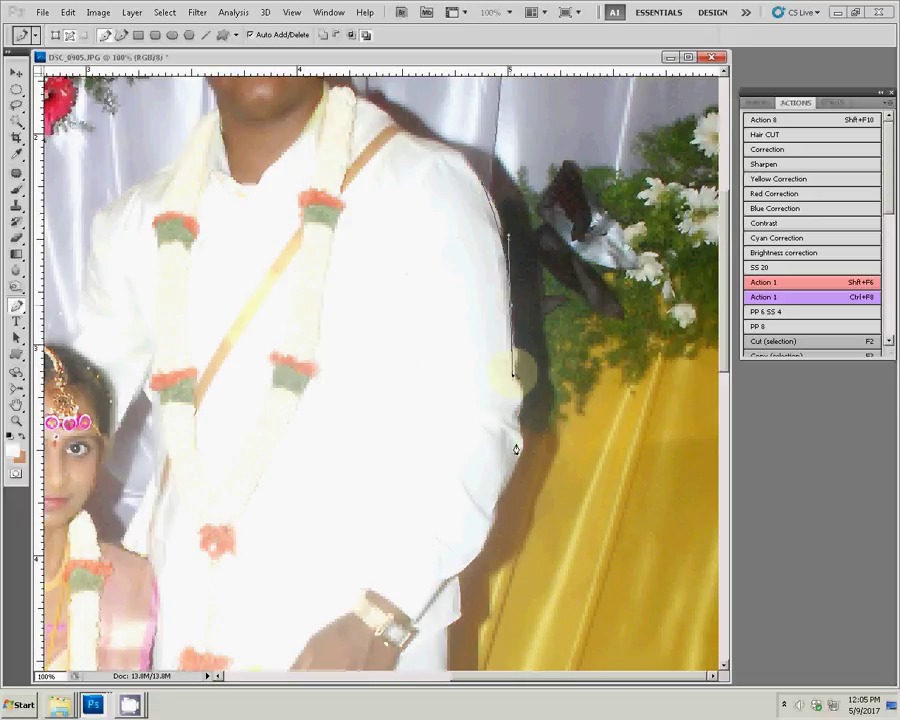
{"action": "scroll", "coordinate": [493, 210], "scroll_direction": "down", "scroll_amount": 5}
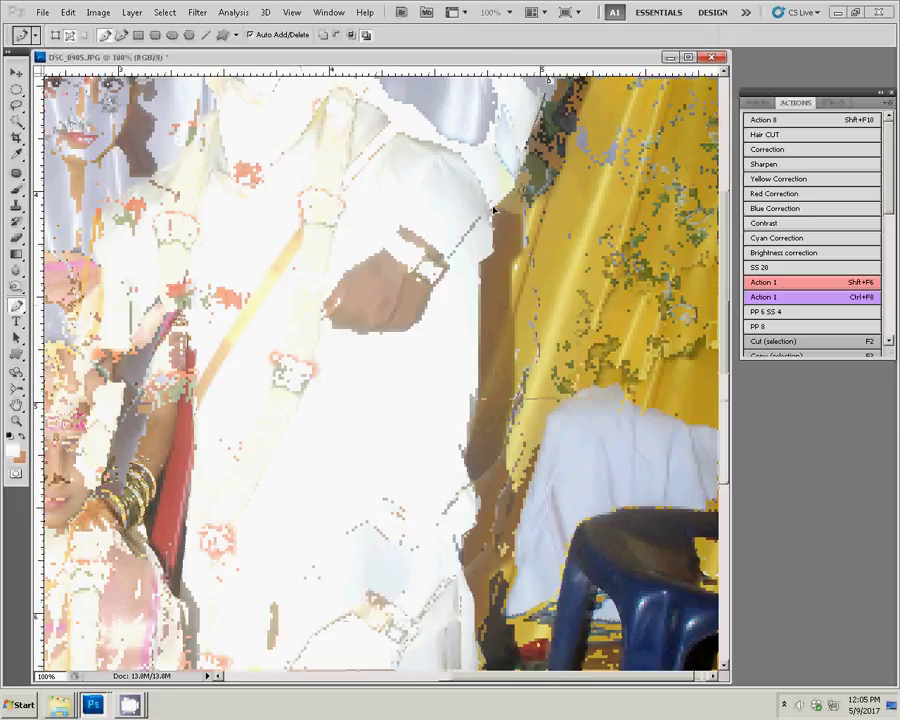
{"action": "left_click", "coordinate": [488, 232]}
{"action": "left_click", "coordinate": [474, 249]}
{"action": "left_click", "coordinate": [474, 365]}
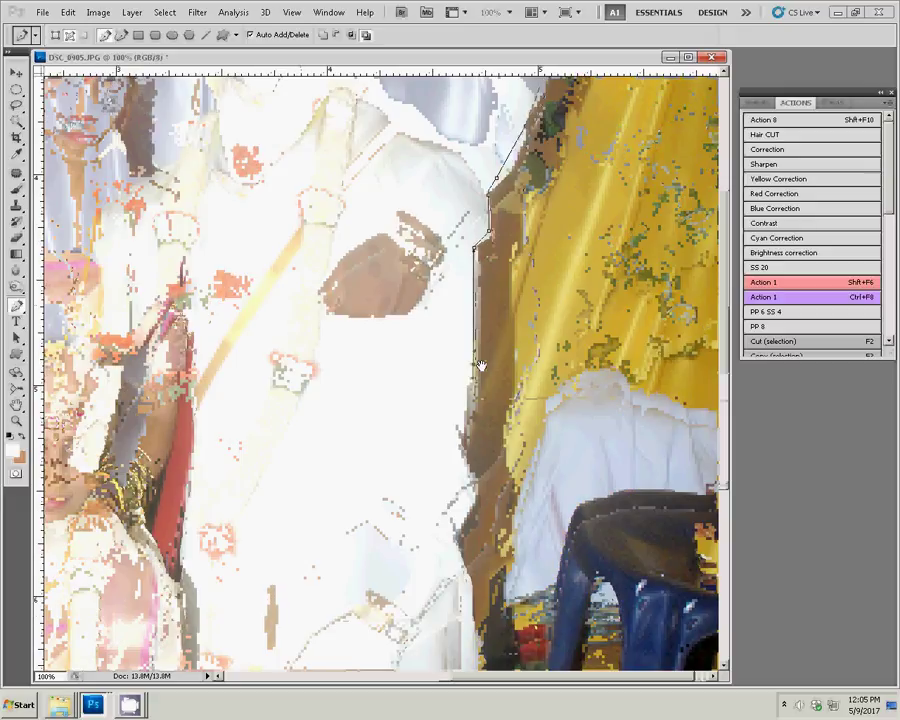
{"action": "scroll", "coordinate": [480, 365], "scroll_direction": "down", "scroll_amount": 5}
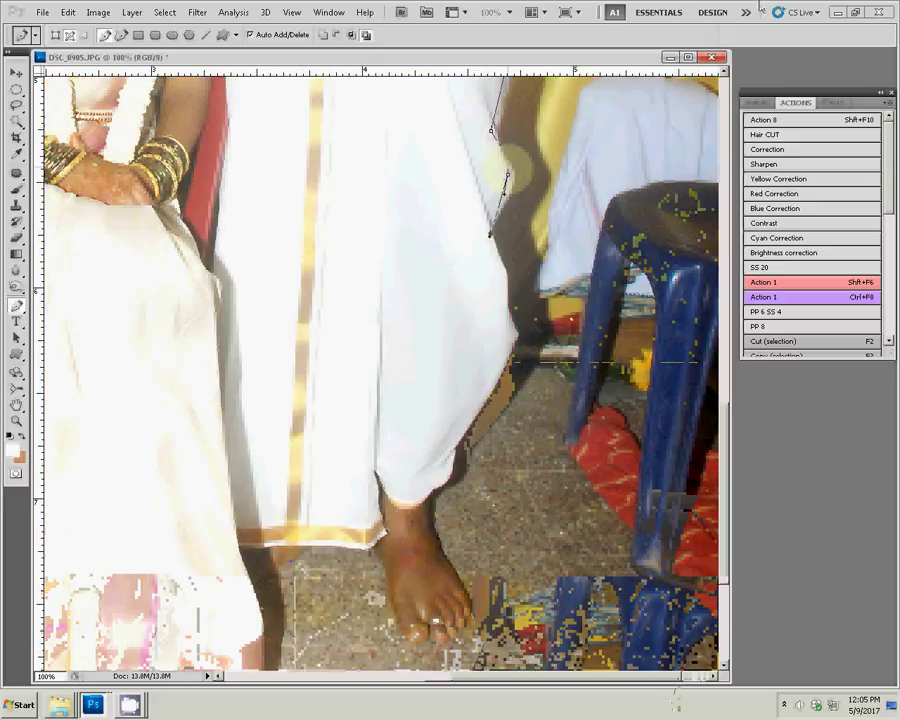
{"action": "left_click", "coordinate": [506, 305]}
{"action": "left_click", "coordinate": [493, 380]}
{"action": "left_click", "coordinate": [457, 428]}
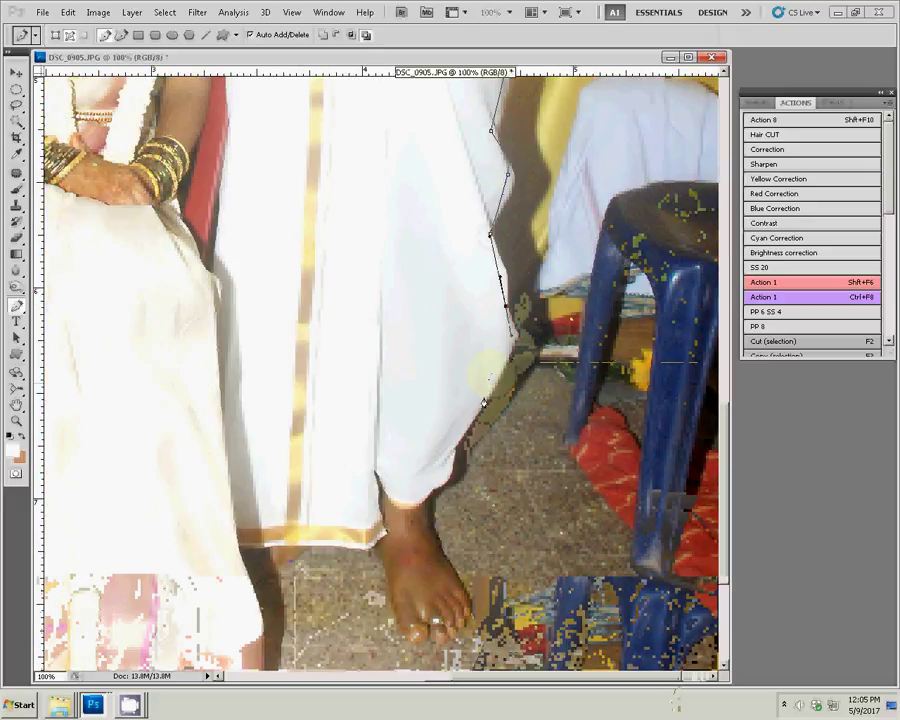
{"action": "left_click", "coordinate": [452, 466]}
{"action": "left_click", "coordinate": [430, 493]}
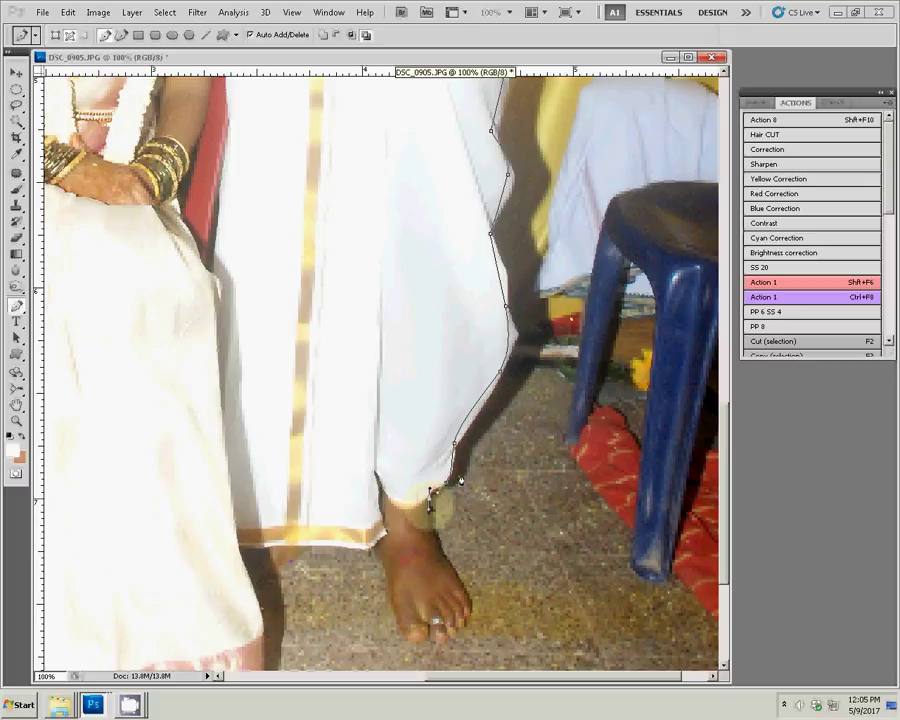
Step: Curve the path around the dhoti hem, foot and leg, panning toward the saree border
{"action": "left_click", "coordinate": [500, 530], "text": "ctrl"}
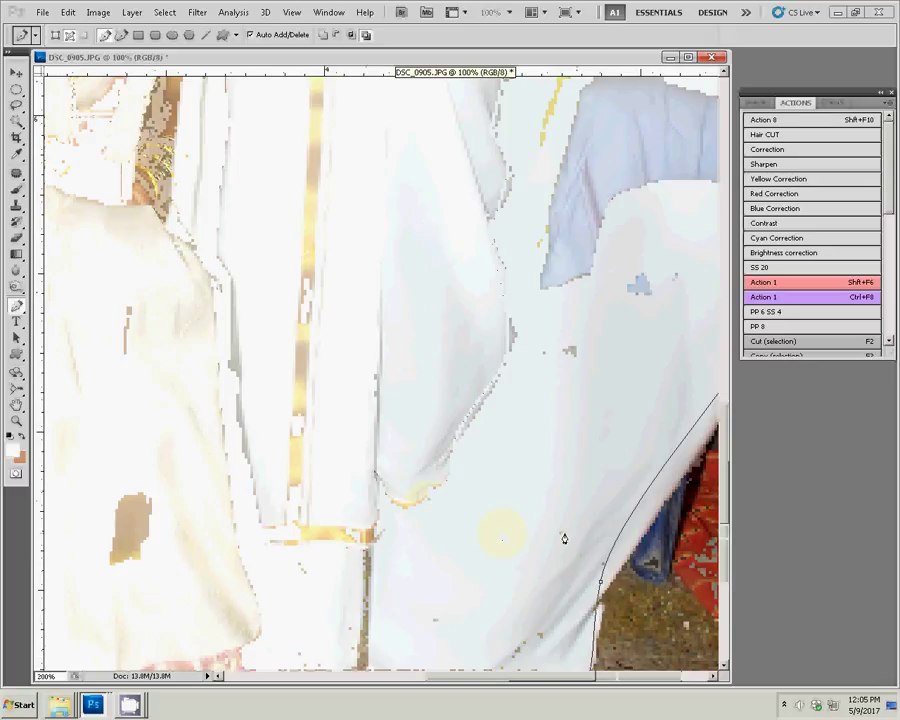
{"action": "left_click_drag", "start_coordinate": [438, 509], "coordinate": [212, 271]}
{"action": "left_click", "coordinate": [387, 433]}
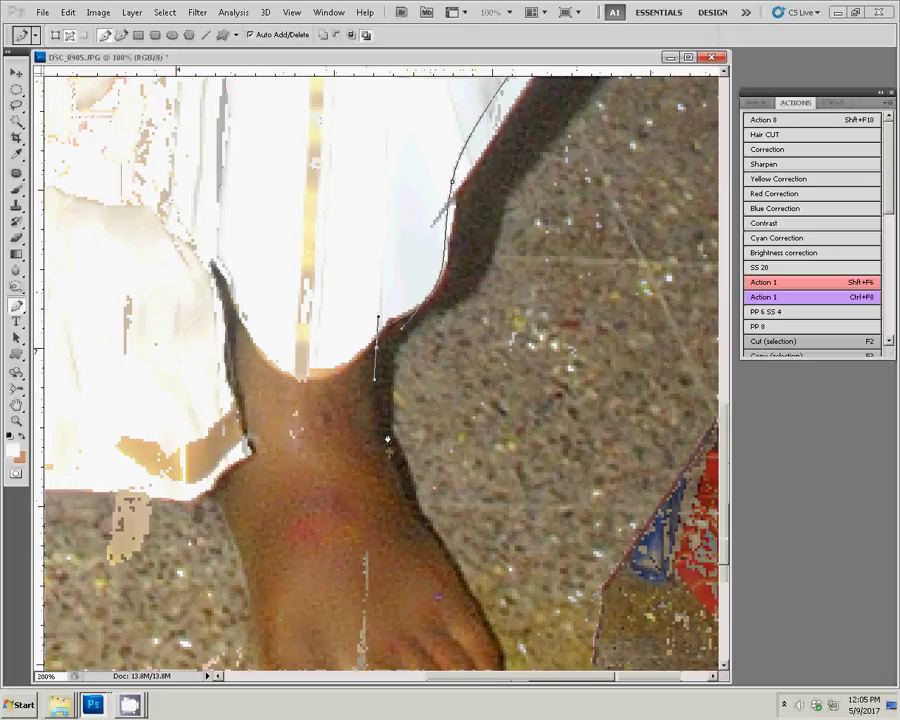
{"action": "left_click_drag", "start_coordinate": [403, 482], "coordinate": [388, 245]}
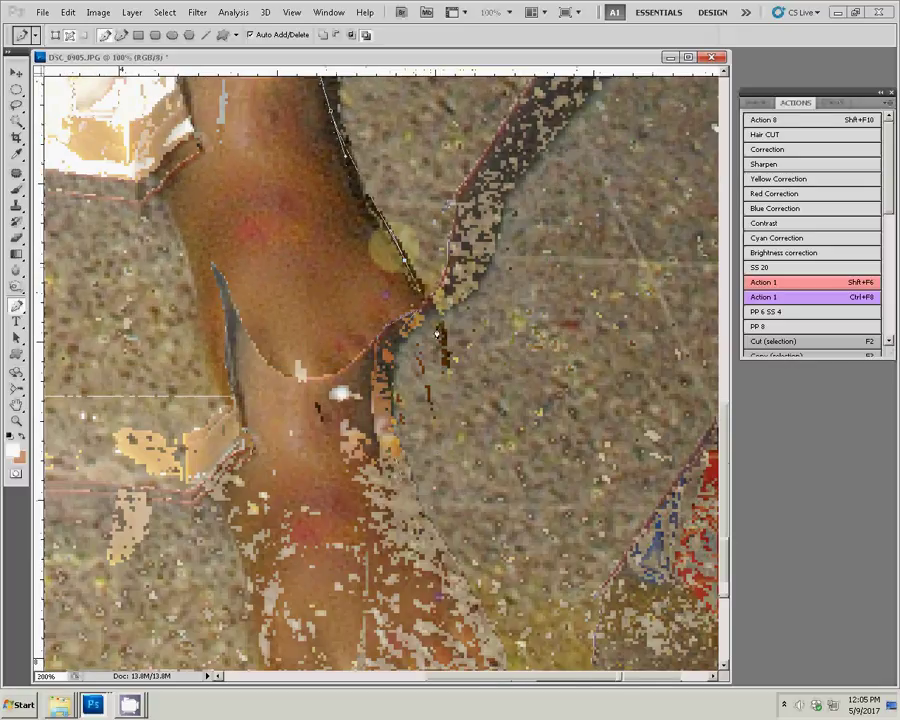
{"action": "left_click", "coordinate": [428, 402]}
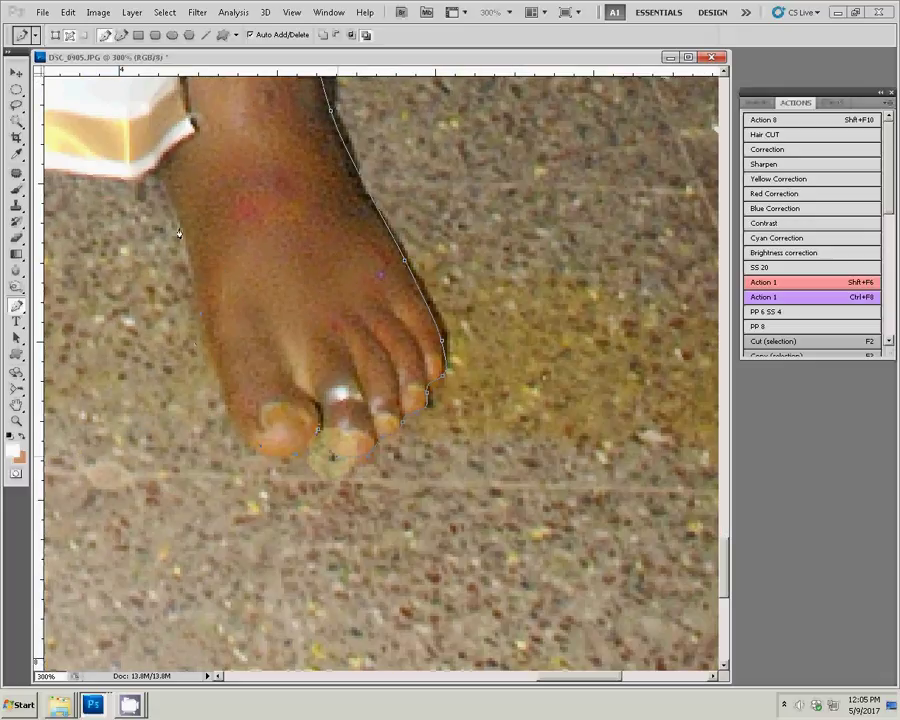
{"action": "left_click_drag", "start_coordinate": [155, 172], "coordinate": [398, 453]}
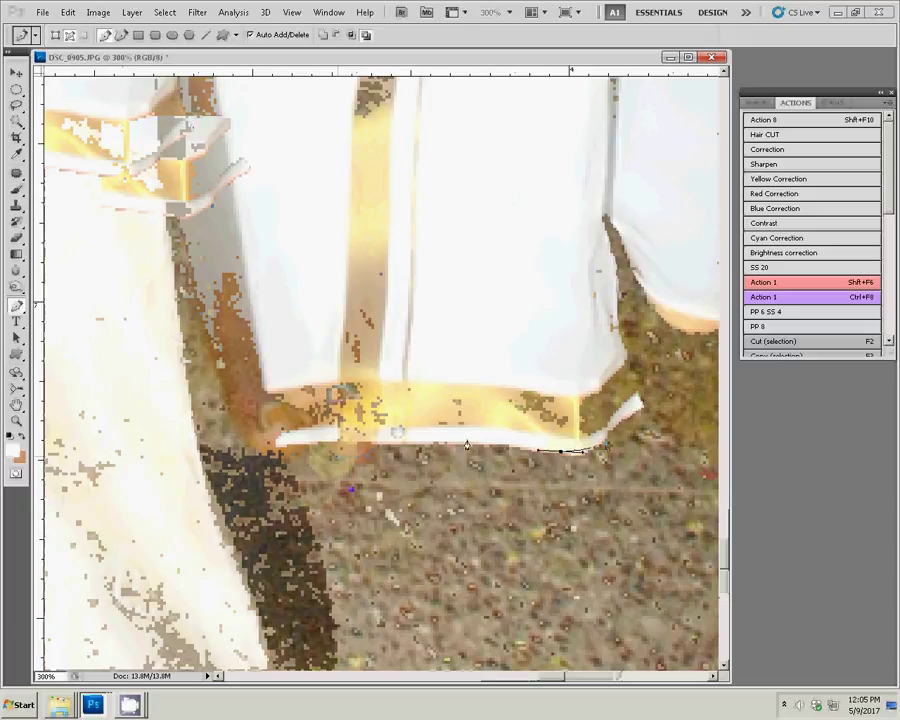
{"action": "mouse_move", "coordinate": [246, 565]}
{"action": "left_mouse_down"}
{"action": "mouse_move", "coordinate": [426, 400]}
{"action": "mouse_move", "coordinate": [438, 128]}
{"action": "left_mouse_up"}
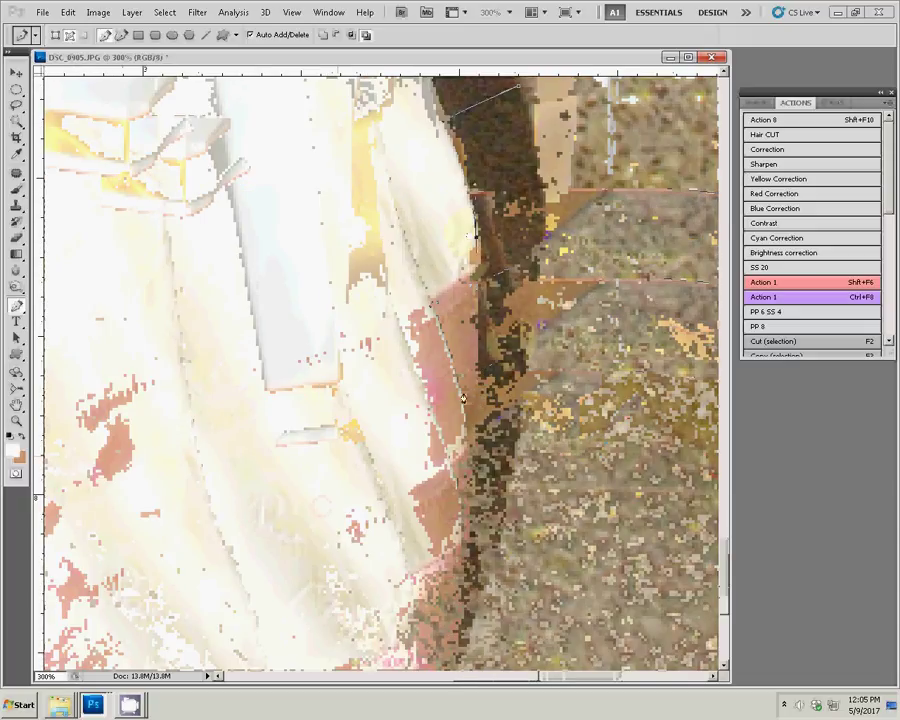
{"action": "left_click_drag", "start_coordinate": [473, 474], "coordinate": [559, 368]}
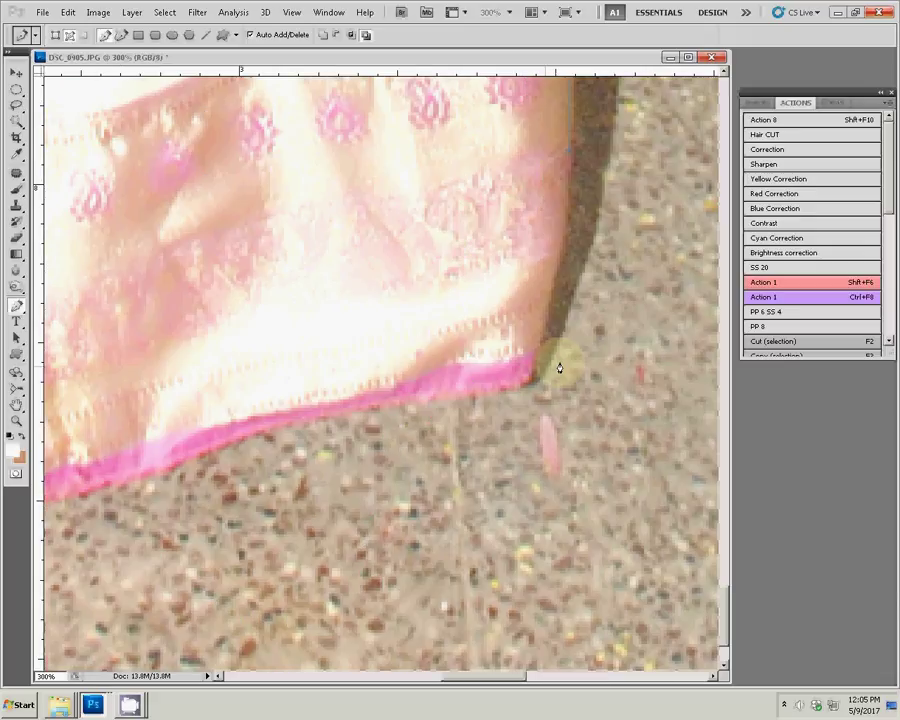
{"action": "left_click_drag", "start_coordinate": [320, 418], "coordinate": [343, 428]}
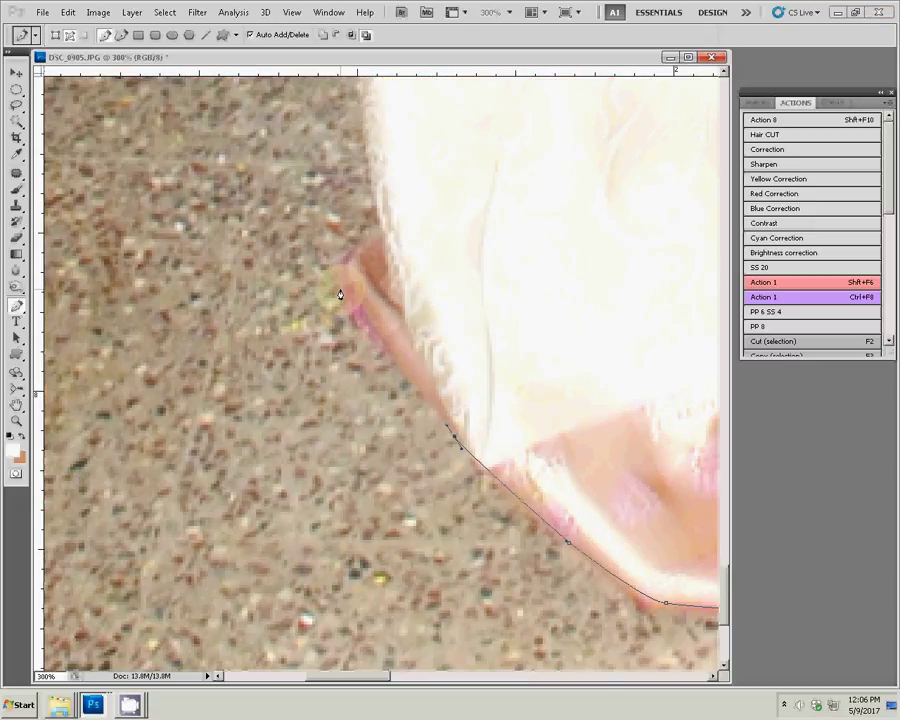
{"action": "mouse_move", "coordinate": [381, 124]}
{"action": "left_mouse_down"}
{"action": "mouse_move", "coordinate": [416, 144]}
{"action": "mouse_move", "coordinate": [265, 352]}
{"action": "left_mouse_up"}
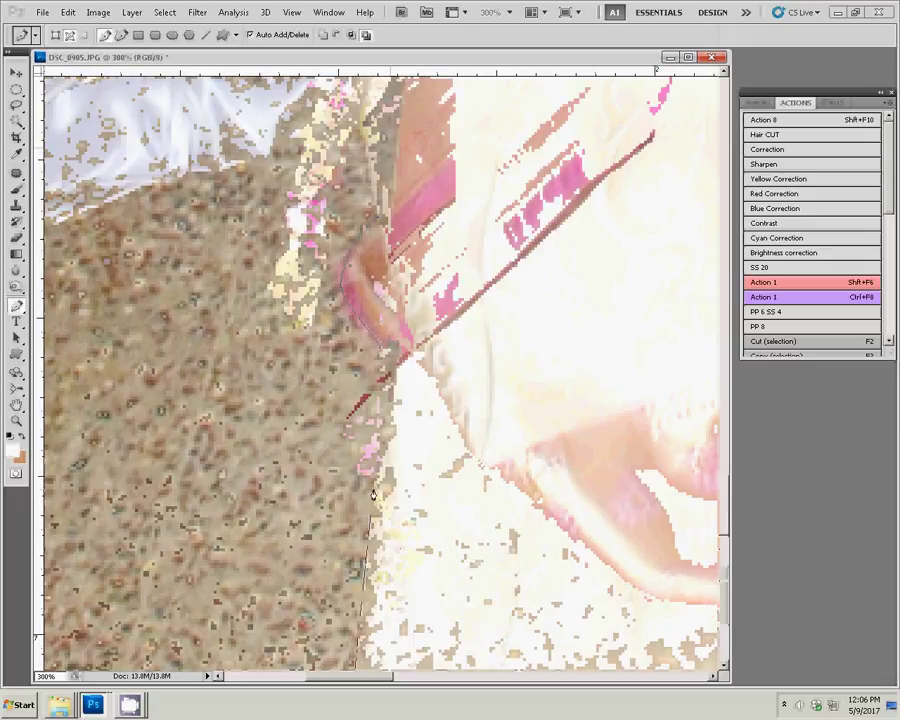
{"action": "left_click_drag", "start_coordinate": [327, 302], "coordinate": [432, 544]}
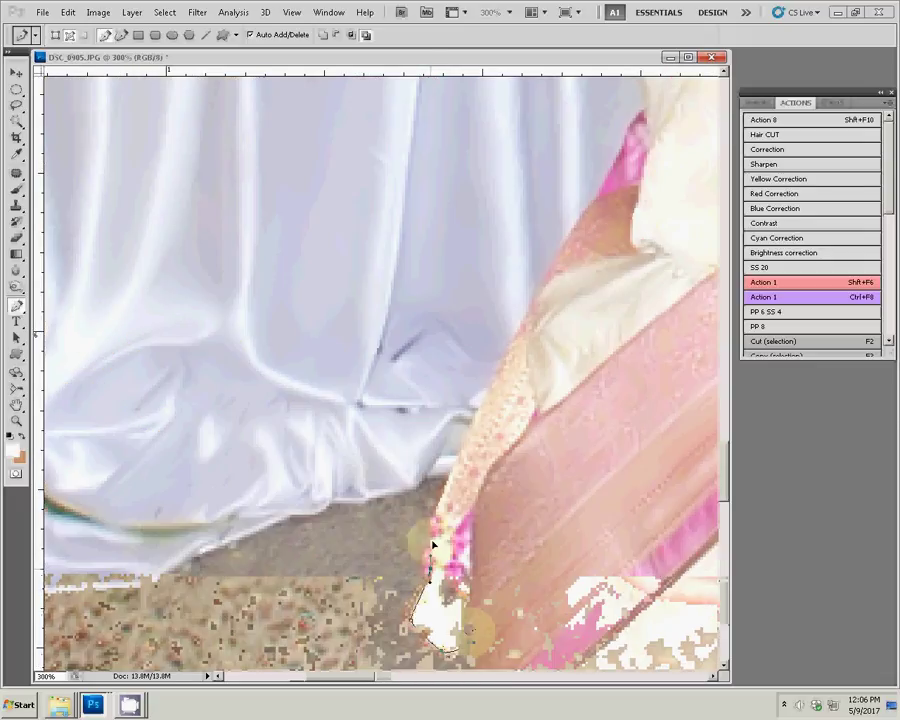
Step: Add anchors up the pink saree edge to its top
{"action": "left_click", "coordinate": [452, 478]}
{"action": "left_click", "coordinate": [479, 416]}
{"action": "left_click", "coordinate": [505, 354]}
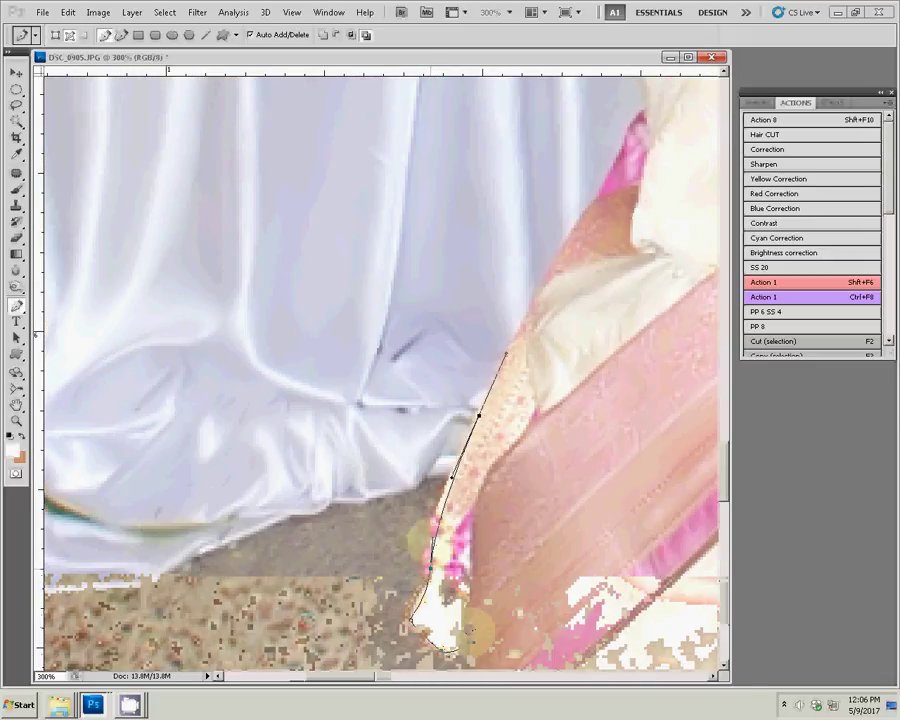
{"action": "left_click_drag", "start_coordinate": [608, 212], "coordinate": [478, 230]}
{"action": "left_click", "coordinate": [405, 316]}
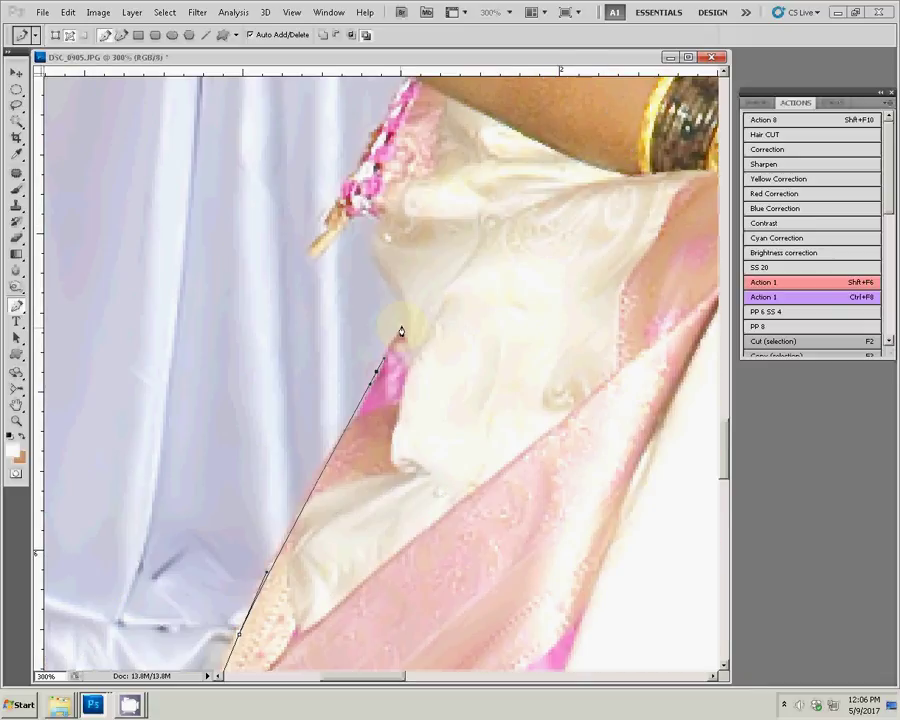
{"action": "left_click", "coordinate": [381, 255]}
{"action": "left_click_drag", "start_coordinate": [367, 217], "coordinate": [313, 265]}
Step: Extend the curved path along the bride's arm and sleeve to her hand
{"action": "left_click_drag", "start_coordinate": [245, 135], "coordinate": [140, 455]}
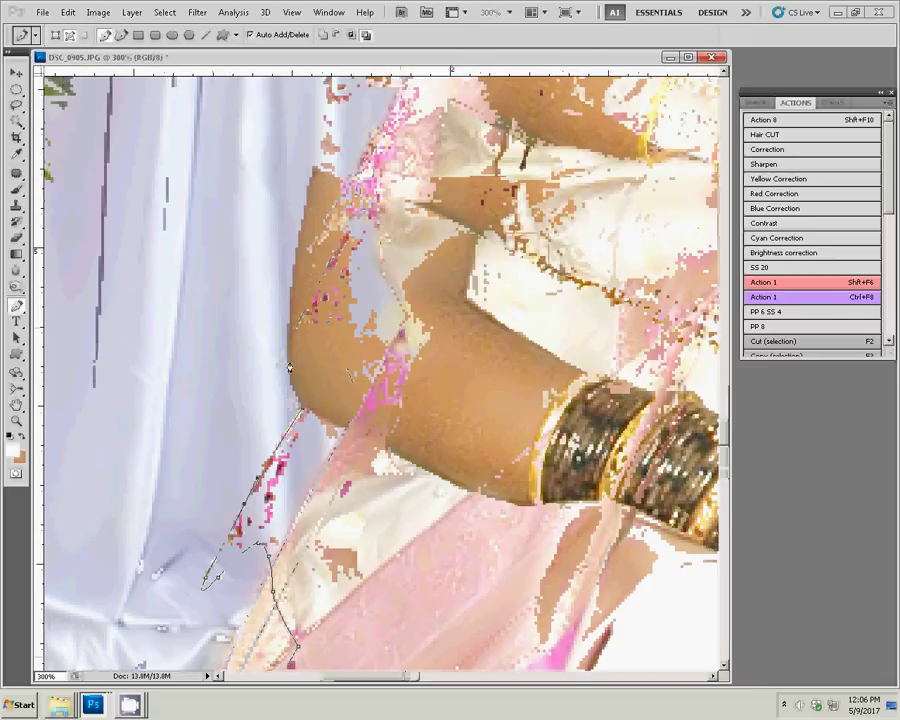
{"action": "left_click_drag", "start_coordinate": [287, 258], "coordinate": [306, 207]}
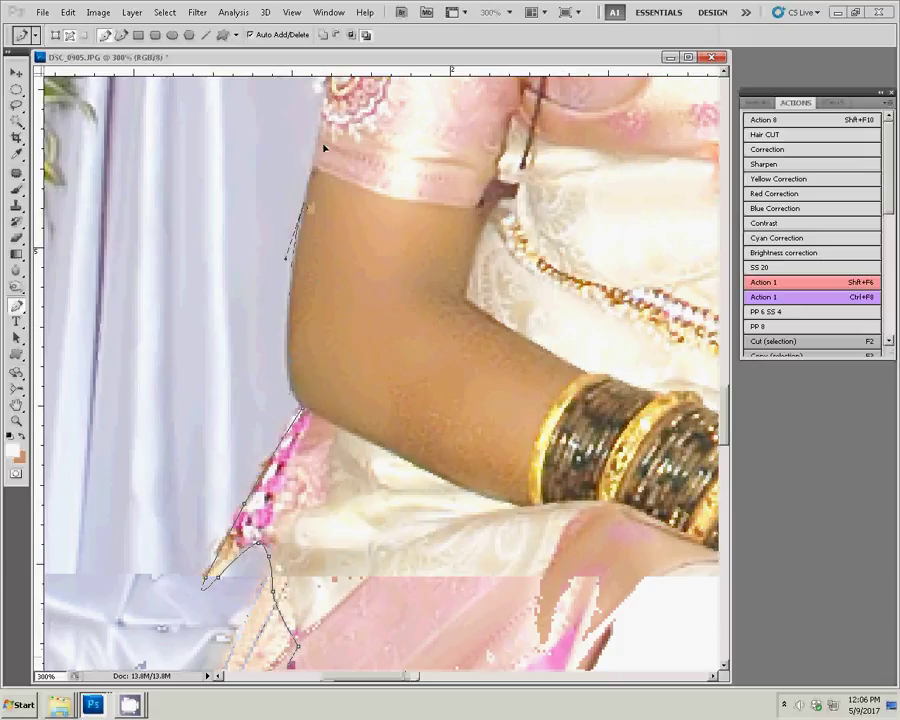
{"action": "left_click_drag", "start_coordinate": [324, 148], "coordinate": [216, 435]}
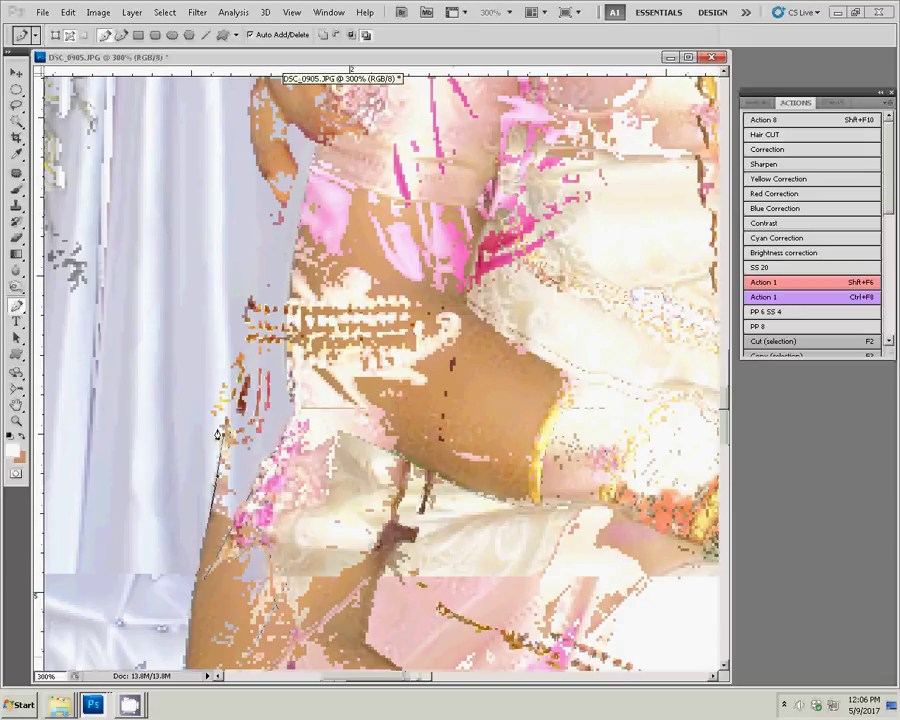
{"action": "mouse_move", "coordinate": [265, 242]}
{"action": "left_mouse_down"}
{"action": "mouse_move", "coordinate": [277, 205]}
{"action": "mouse_move", "coordinate": [265, 380]}
{"action": "mouse_move", "coordinate": [285, 323]}
{"action": "left_mouse_up"}
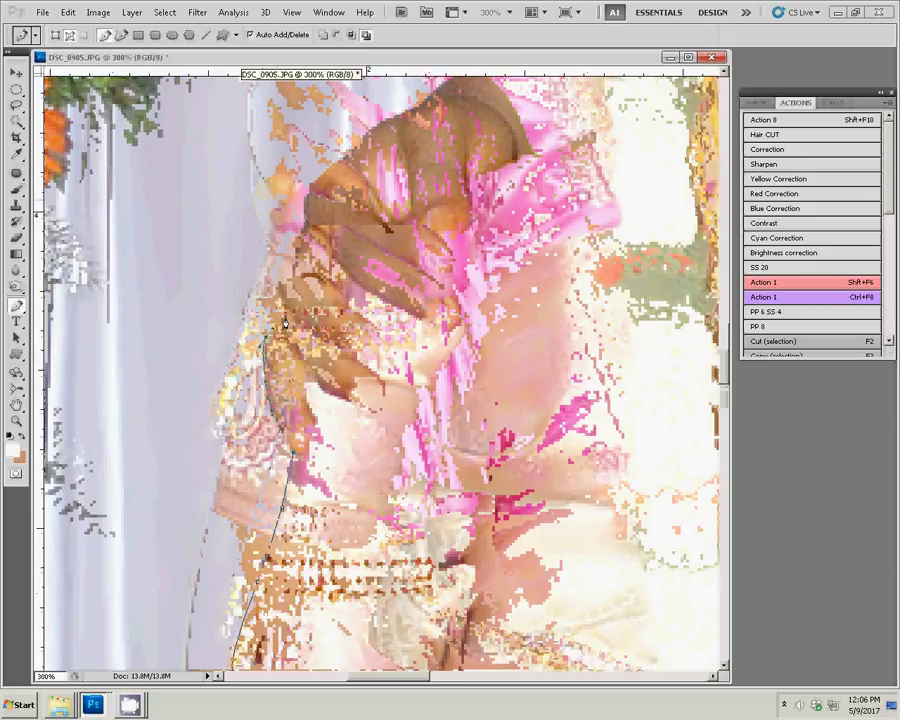
{"action": "left_click", "coordinate": [303, 218]}
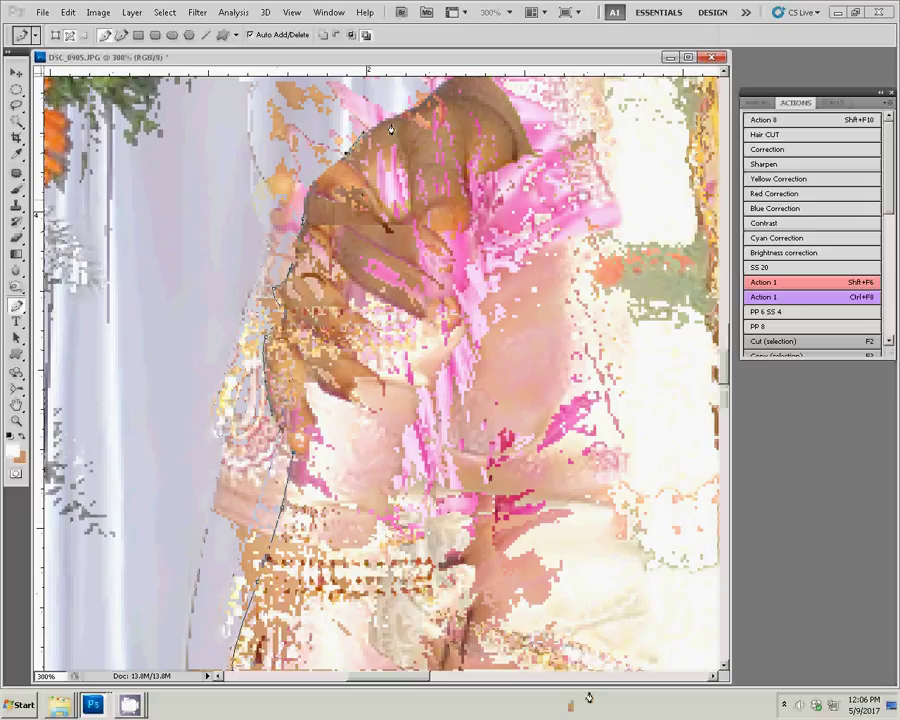
Step: Continue the path over the bride's head, along the groom's shoulder and up his chin
{"action": "left_click_drag", "start_coordinate": [426, 104], "coordinate": [226, 423]}
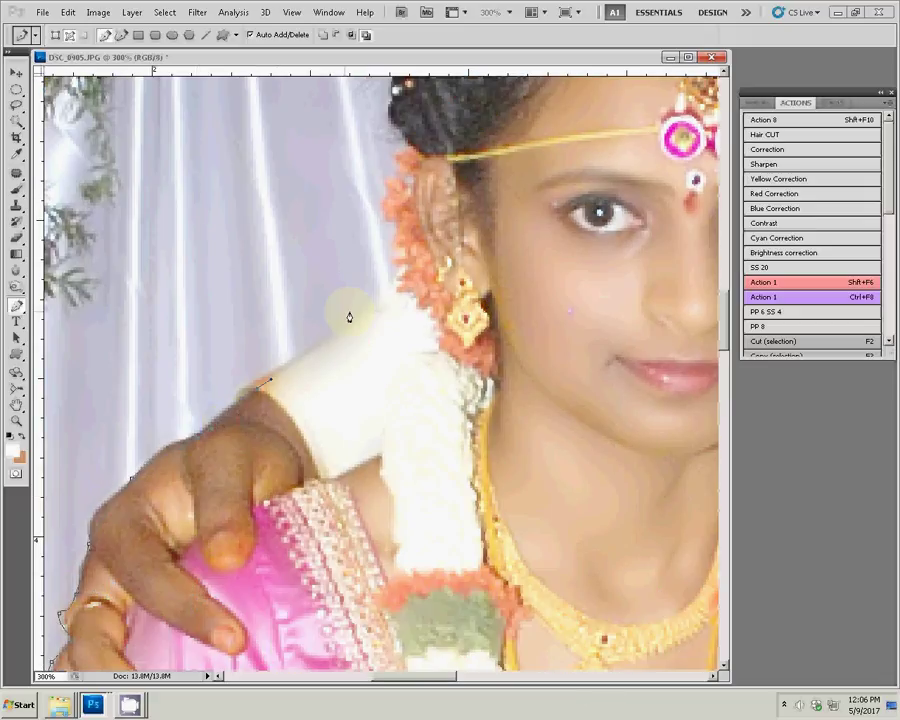
{"action": "left_click_drag", "start_coordinate": [398, 274], "coordinate": [242, 373]}
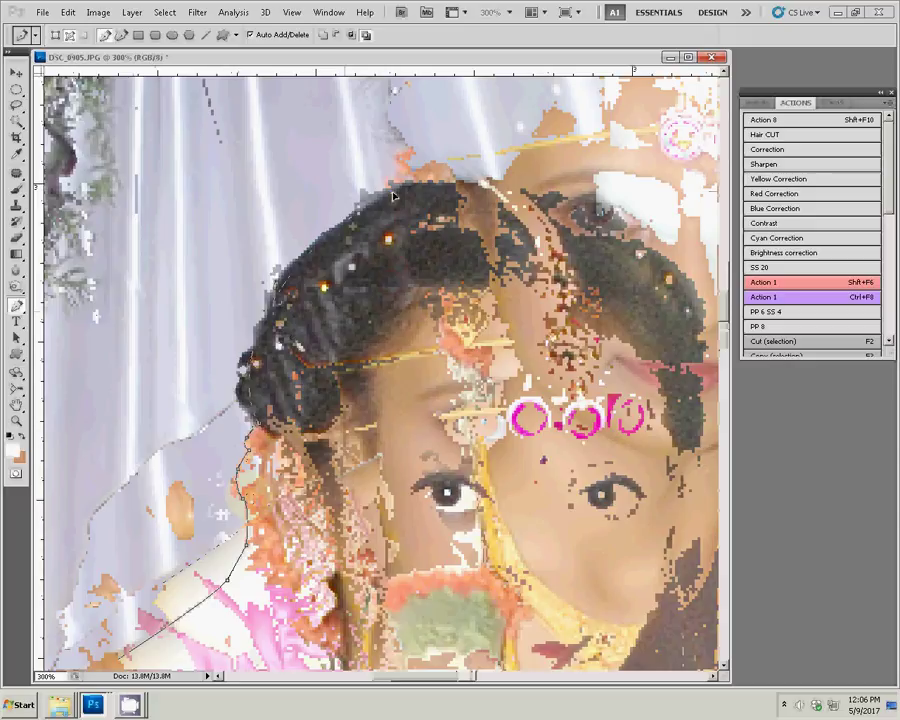
{"action": "left_click_drag", "start_coordinate": [570, 197], "coordinate": [331, 412]}
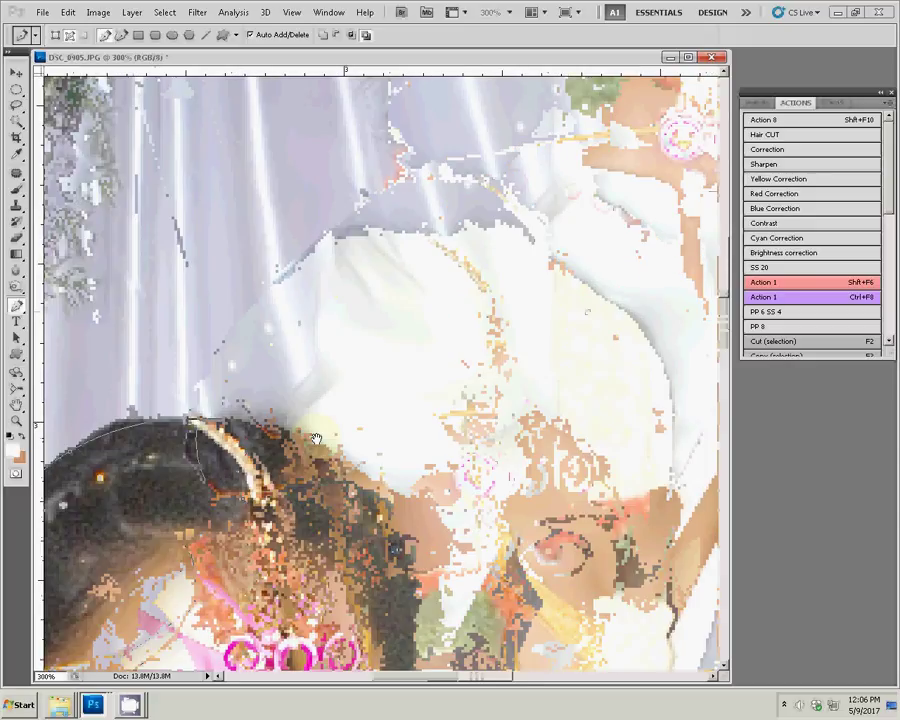
{"action": "left_click", "coordinate": [344, 146]}
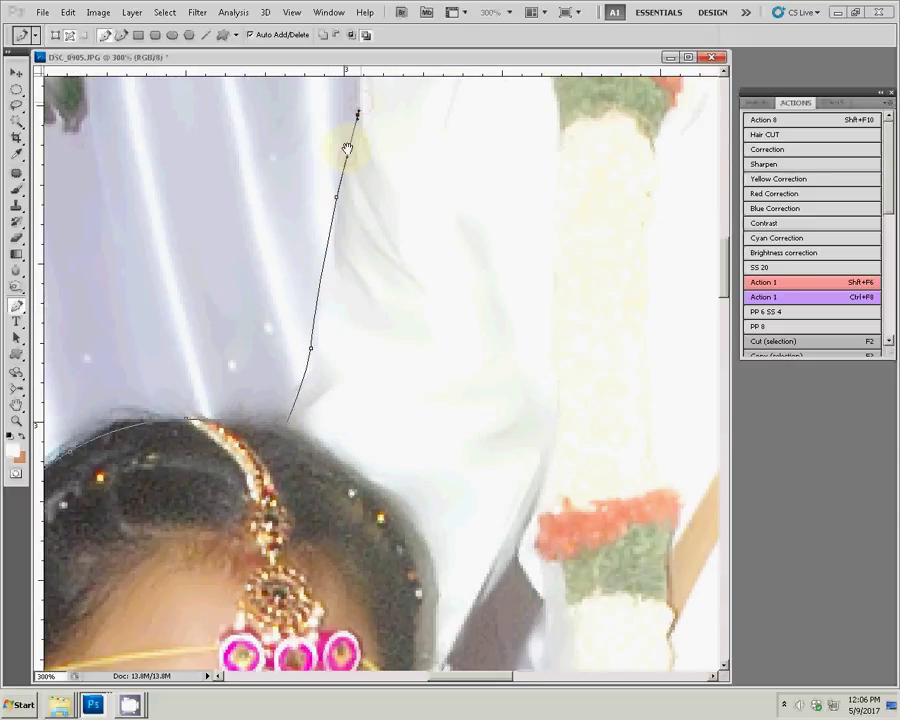
{"action": "left_click_drag", "start_coordinate": [344, 146], "coordinate": [296, 651]}
{"action": "left_click_drag", "start_coordinate": [259, 343], "coordinate": [287, 320]}
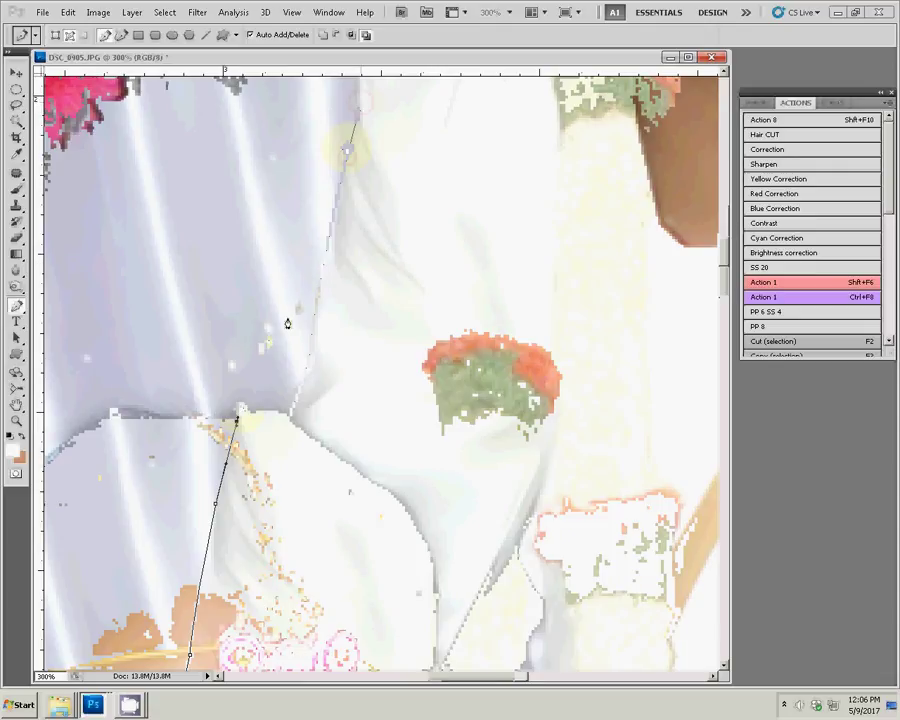
{"action": "mouse_move", "coordinate": [385, 242]}
{"action": "left_mouse_down"}
{"action": "mouse_move", "coordinate": [474, 187]}
{"action": "mouse_move", "coordinate": [516, 138]}
{"action": "mouse_move", "coordinate": [344, 406]}
{"action": "left_mouse_up"}
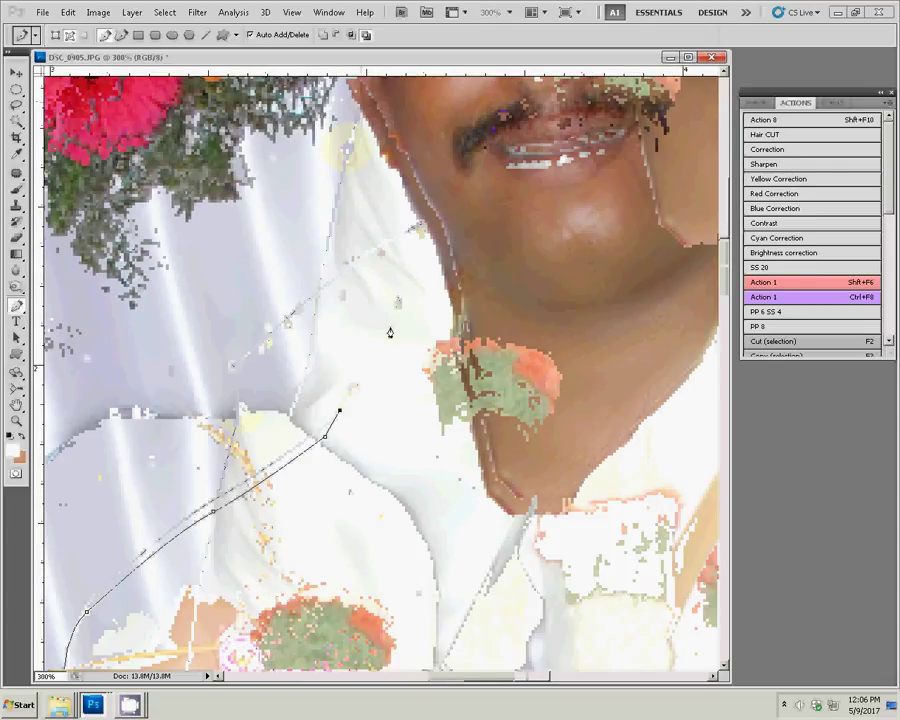
{"action": "mouse_move", "coordinate": [389, 327]}
{"action": "left_mouse_down"}
{"action": "mouse_move", "coordinate": [408, 307]}
{"action": "mouse_move", "coordinate": [405, 425]}
{"action": "left_mouse_up"}
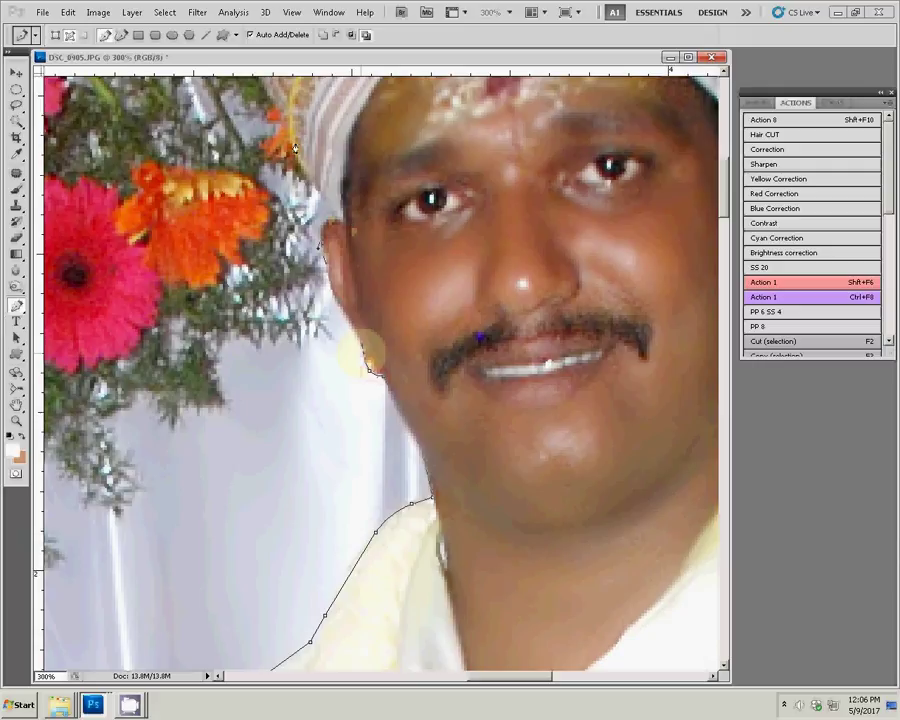
Step: Trace the turban, collar and shoulder, then close the path at its first anchor
{"action": "scroll", "coordinate": [193, 268], "scroll_direction": "up", "scroll_amount": 5}
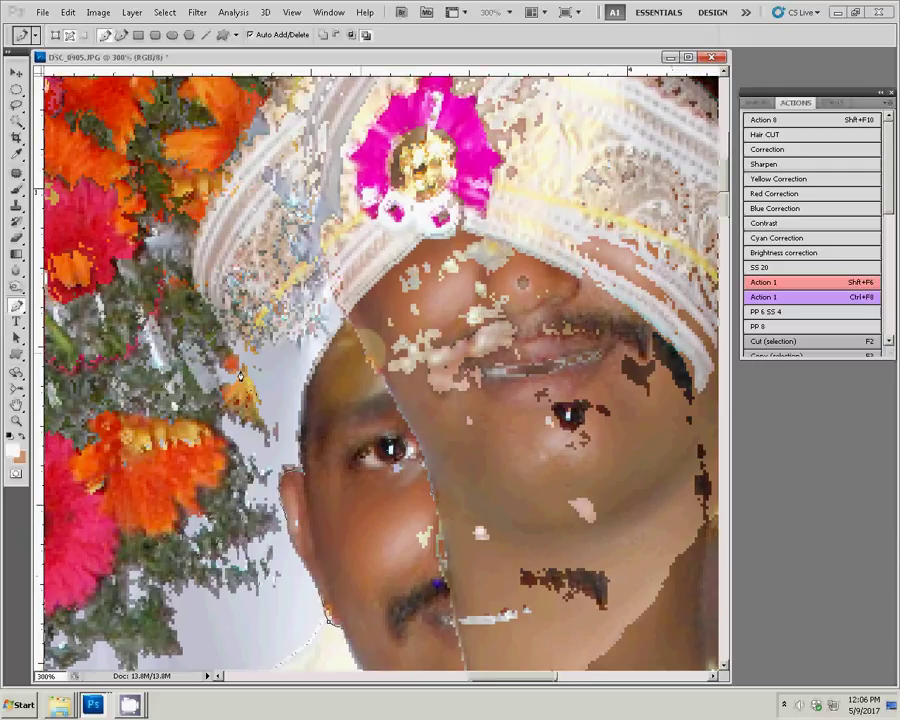
{"action": "scroll", "coordinate": [193, 268], "scroll_direction": "up", "scroll_amount": 4}
{"action": "scroll", "coordinate": [193, 268], "scroll_direction": "right", "scroll_amount": 2}
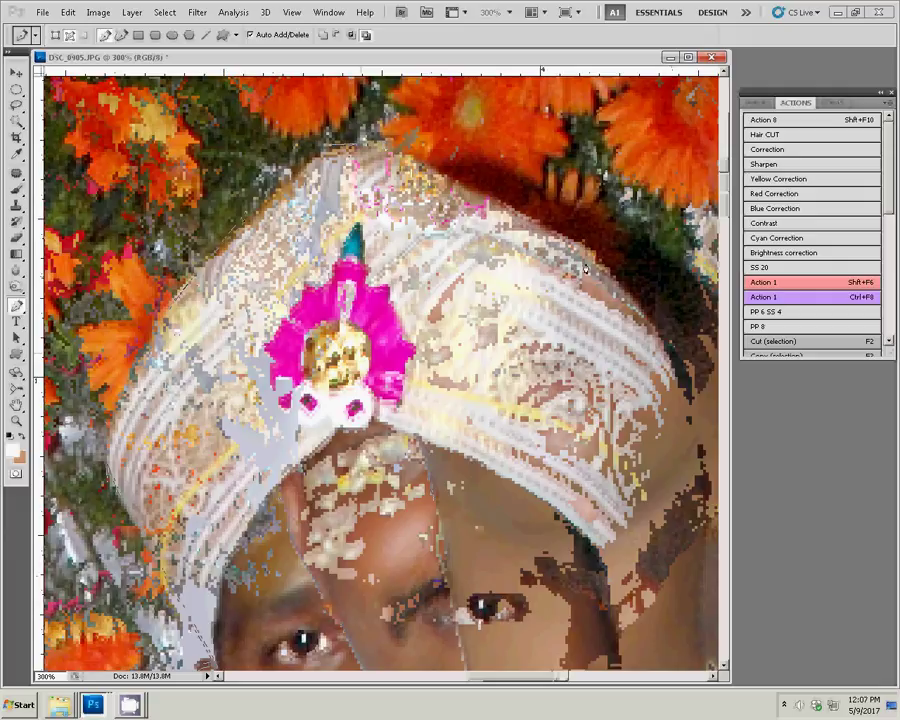
{"action": "left_click", "coordinate": [645, 300]}
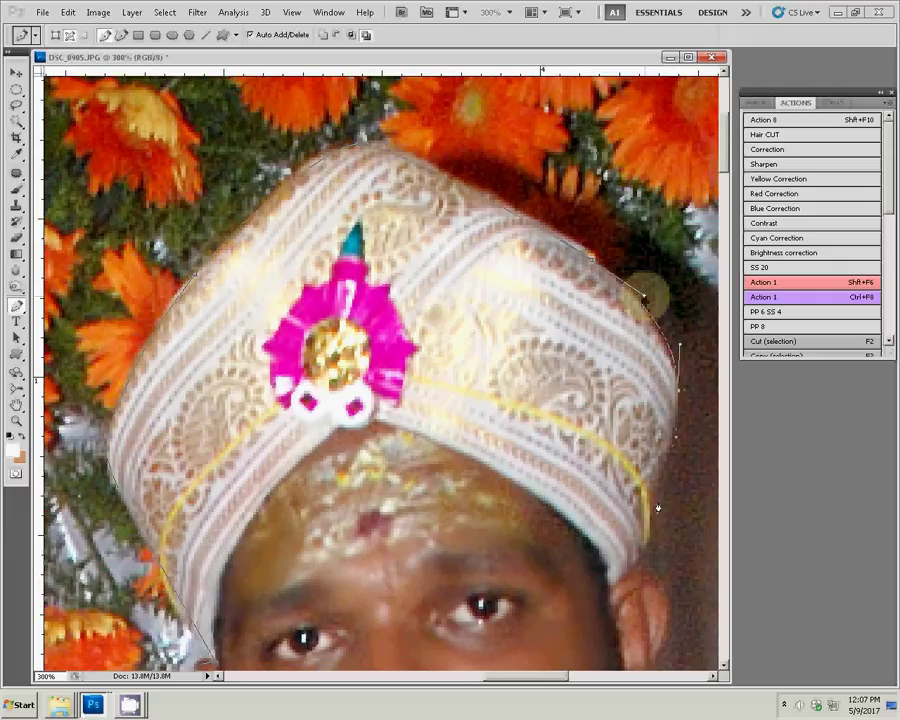
{"action": "left_click_drag", "start_coordinate": [664, 540], "coordinate": [546, 188]}
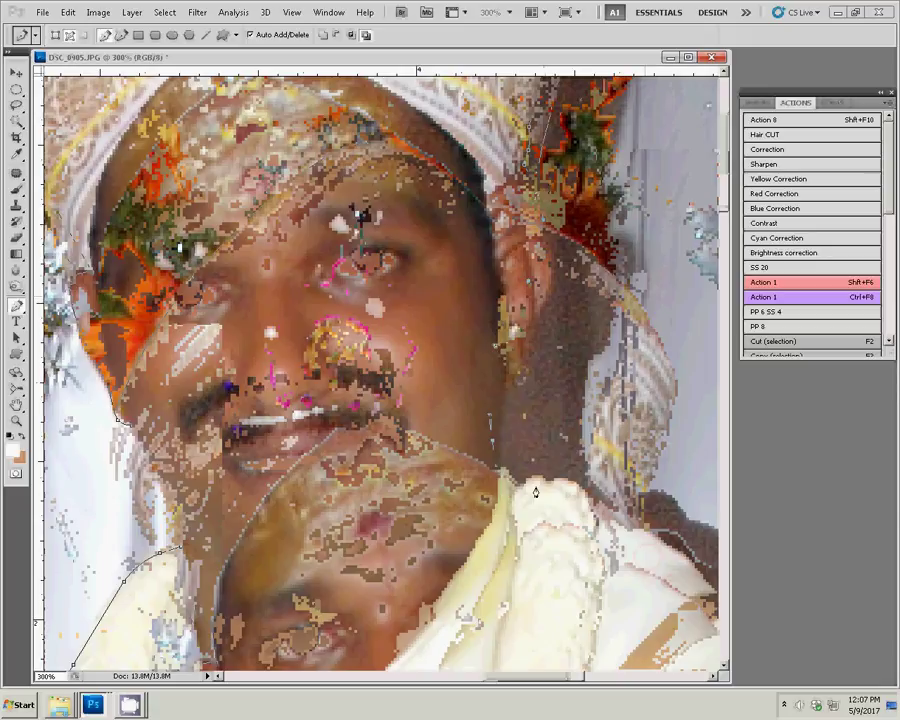
{"action": "left_click", "coordinate": [578, 484]}
{"action": "left_click", "coordinate": [605, 516]}
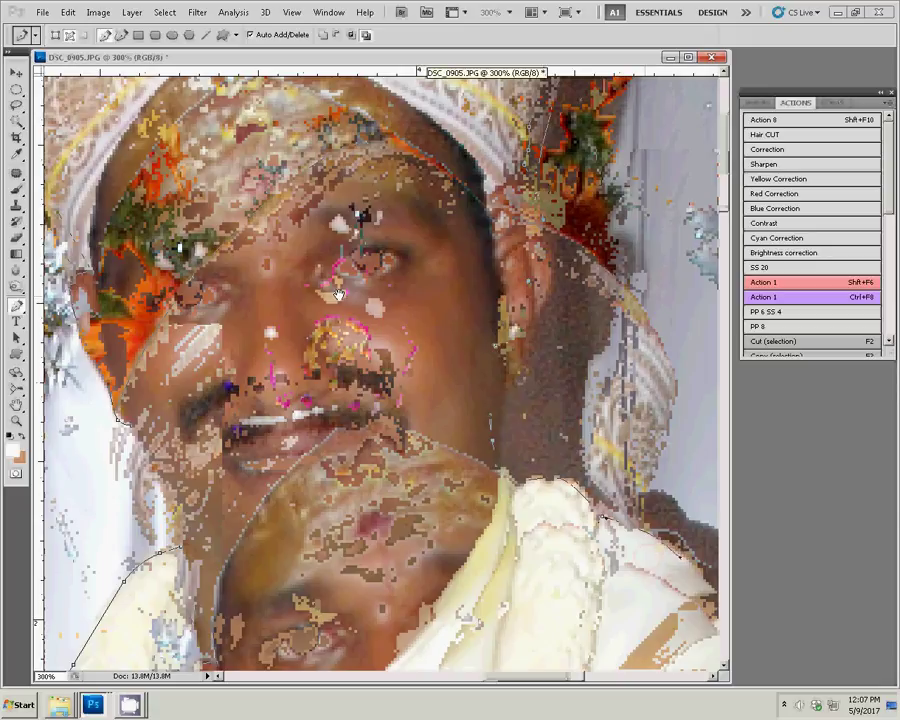
{"action": "left_click_drag", "start_coordinate": [475, 390], "coordinate": [190, 131]}
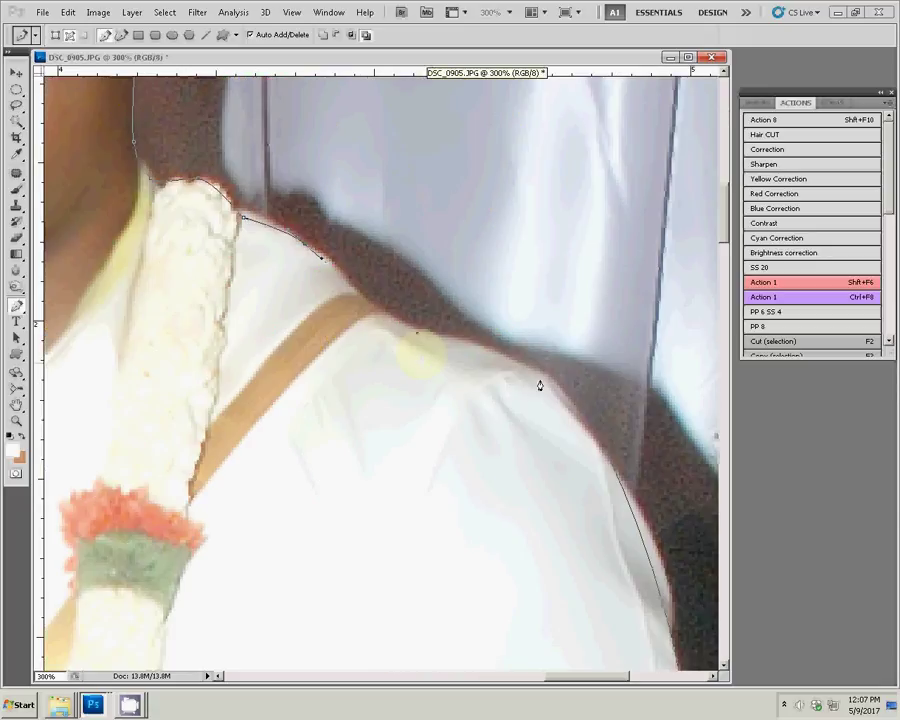
{"action": "left_click", "coordinate": [540, 379]}
{"action": "left_click", "coordinate": [608, 459]}
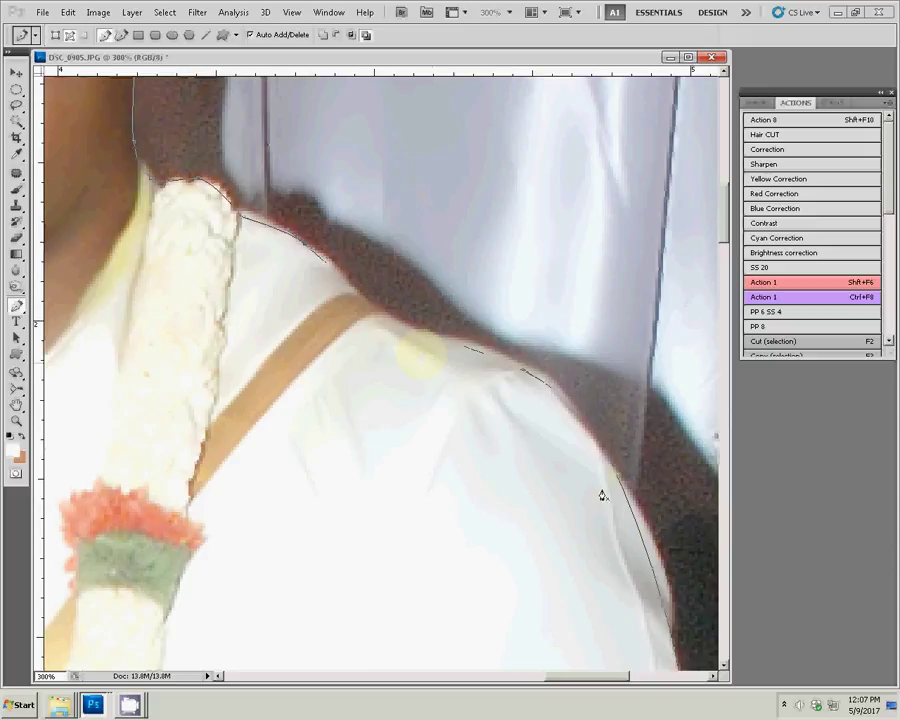
Step: Turn the closed path into a selection and copy it to a new Layer 1
{"action": "right_click", "coordinate": [524, 356]}
{"action": "left_click", "coordinate": [547, 407]}
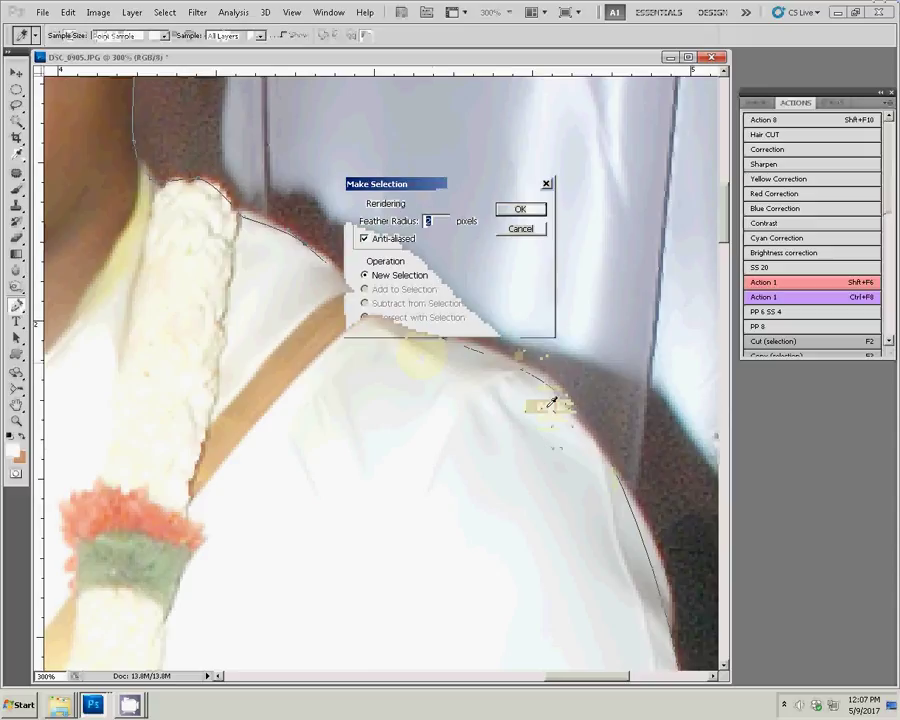
{"action": "left_click", "coordinate": [520, 207]}
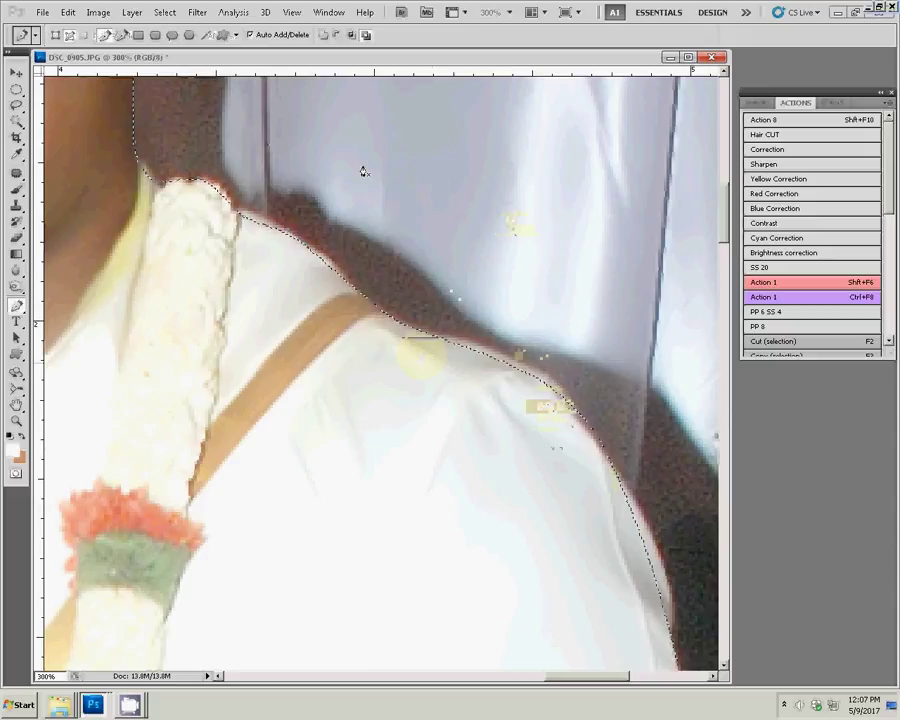
{"action": "left_click", "coordinate": [131, 12]}
{"action": "mouse_move", "coordinate": [140, 27]}
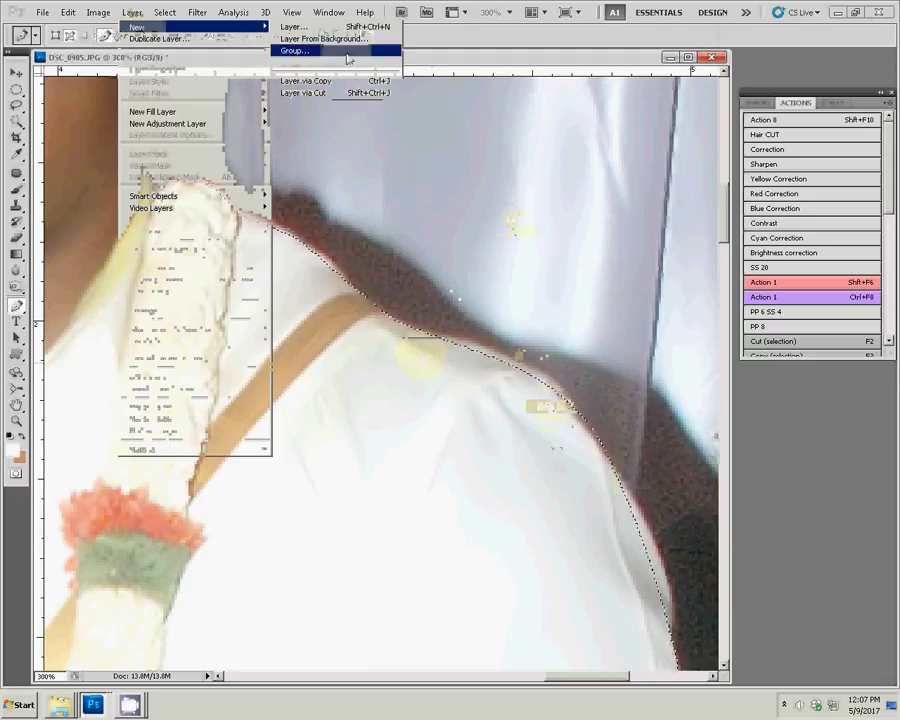
{"action": "left_click", "coordinate": [327, 88]}
Step: Fit the image on screen, then zoom in close on the bride's face
{"action": "key", "text": "z"}
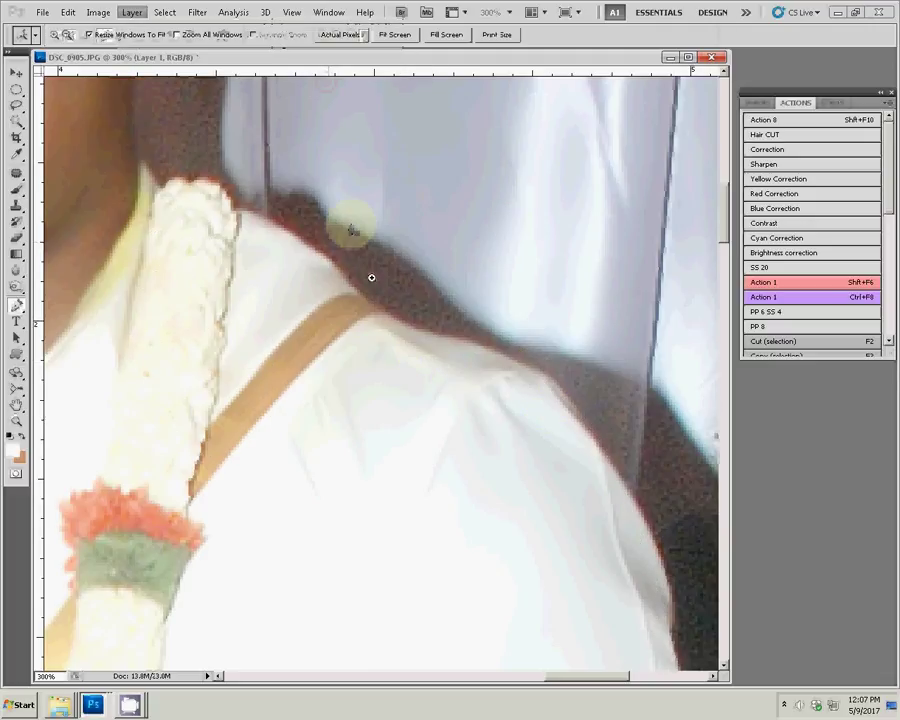
{"action": "right_click", "coordinate": [376, 283]}
{"action": "left_click", "coordinate": [390, 288]}
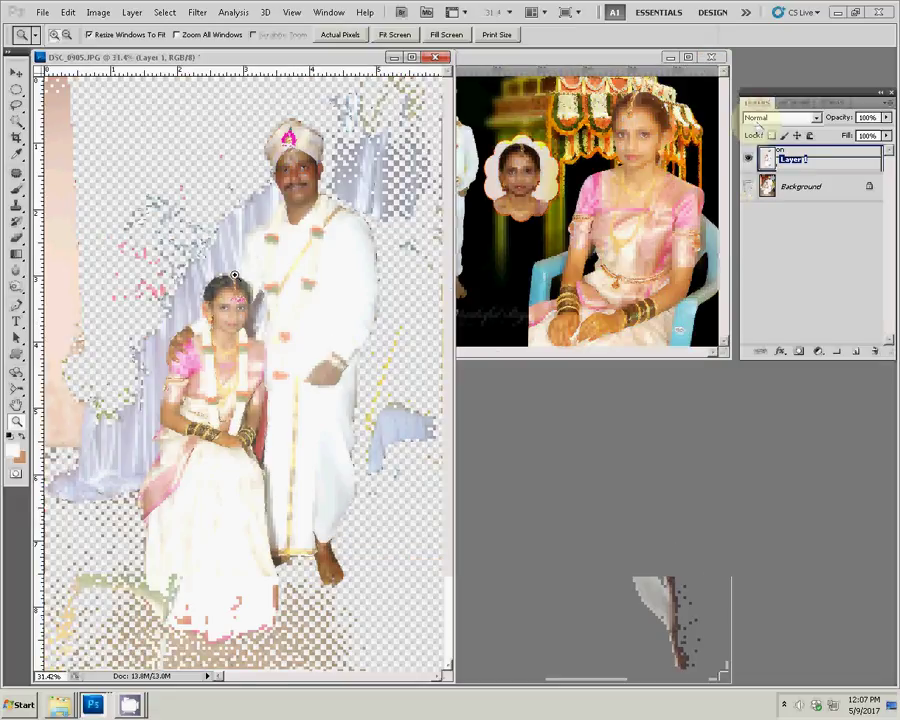
{"action": "left_click_drag", "start_coordinate": [323, 315], "coordinate": [417, 318]}
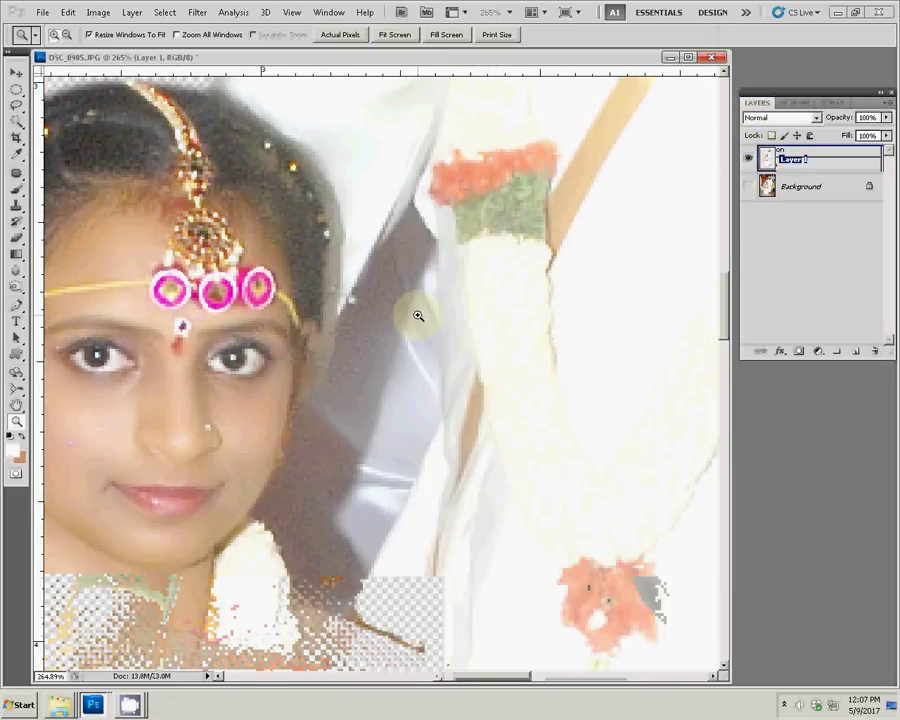
Step: Outline the backdrop patch between the garland and the bride's hair with a pen path
{"action": "key", "text": "p"}
{"action": "left_click", "coordinate": [410, 205]}
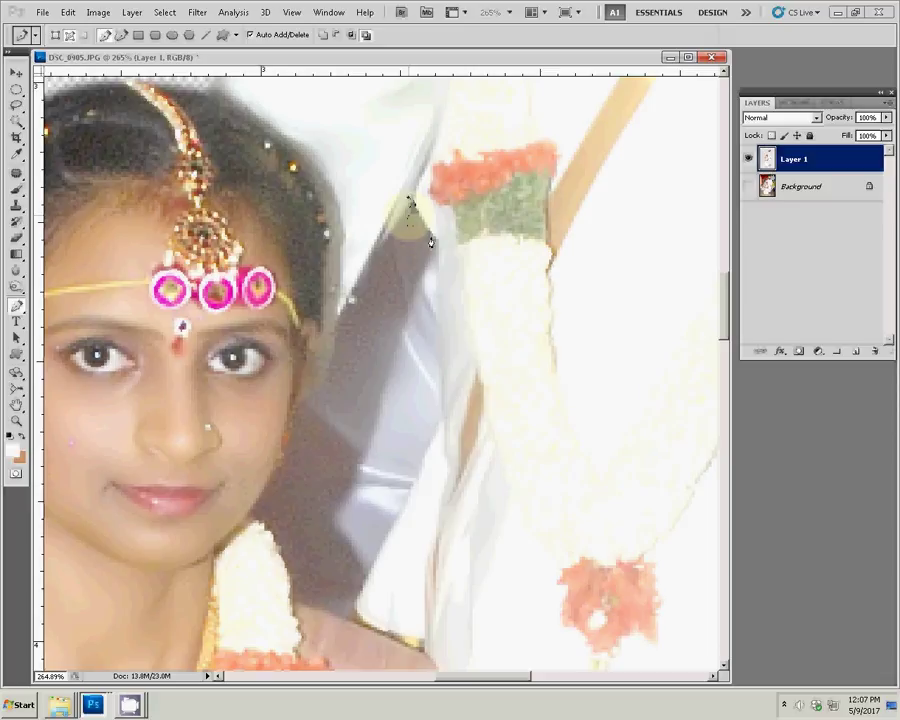
{"action": "left_click", "coordinate": [437, 245]}
{"action": "left_click", "coordinate": [440, 421]}
{"action": "left_click", "coordinate": [416, 486]}
{"action": "left_click_drag", "start_coordinate": [416, 486], "coordinate": [446, 282]}
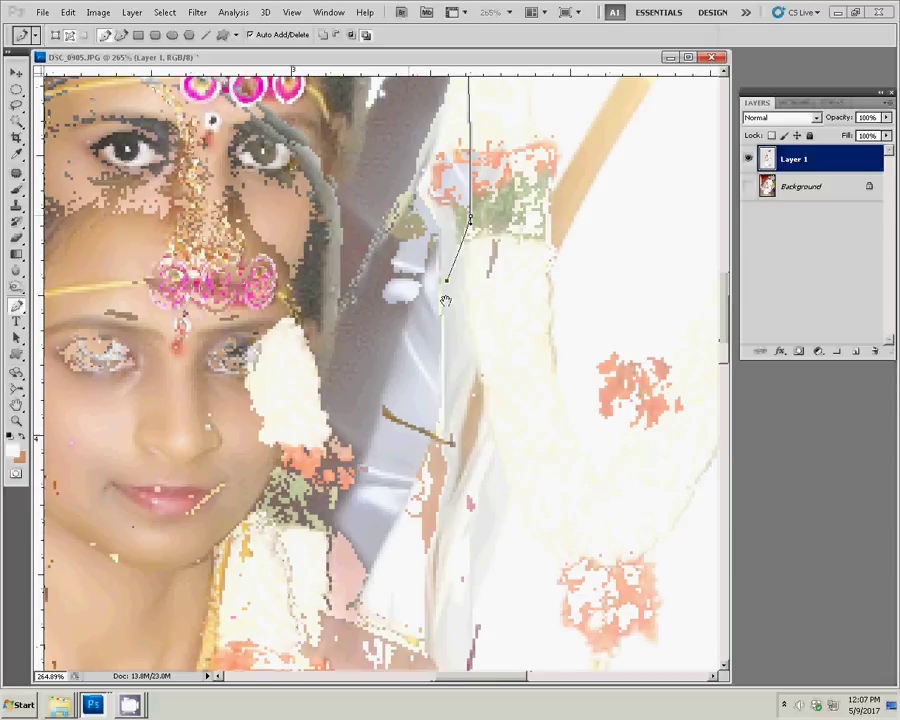
{"action": "left_click", "coordinate": [383, 413]}
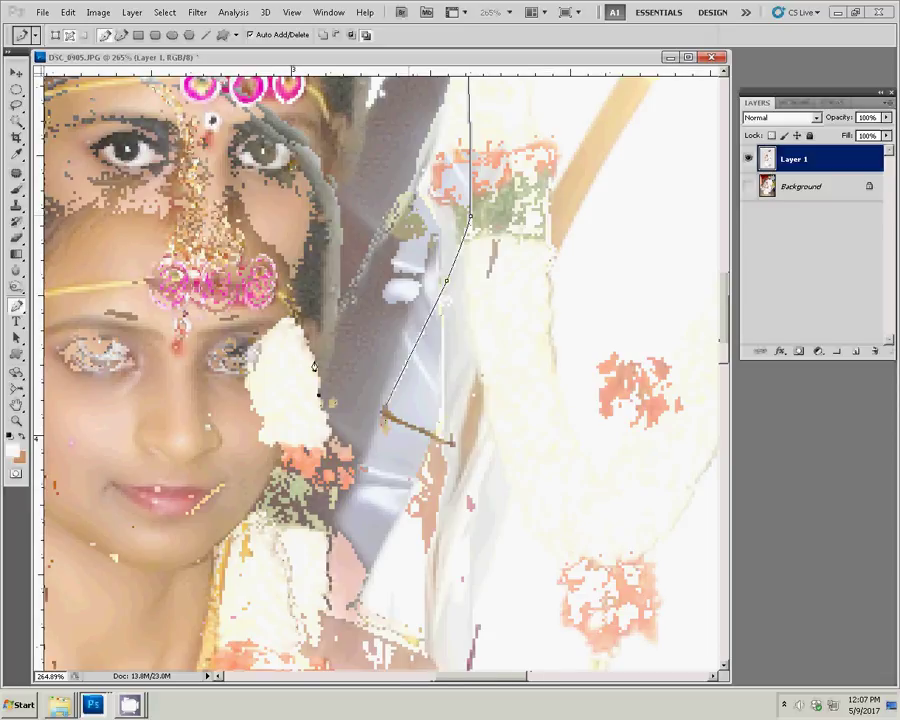
{"action": "left_click", "coordinate": [285, 318]}
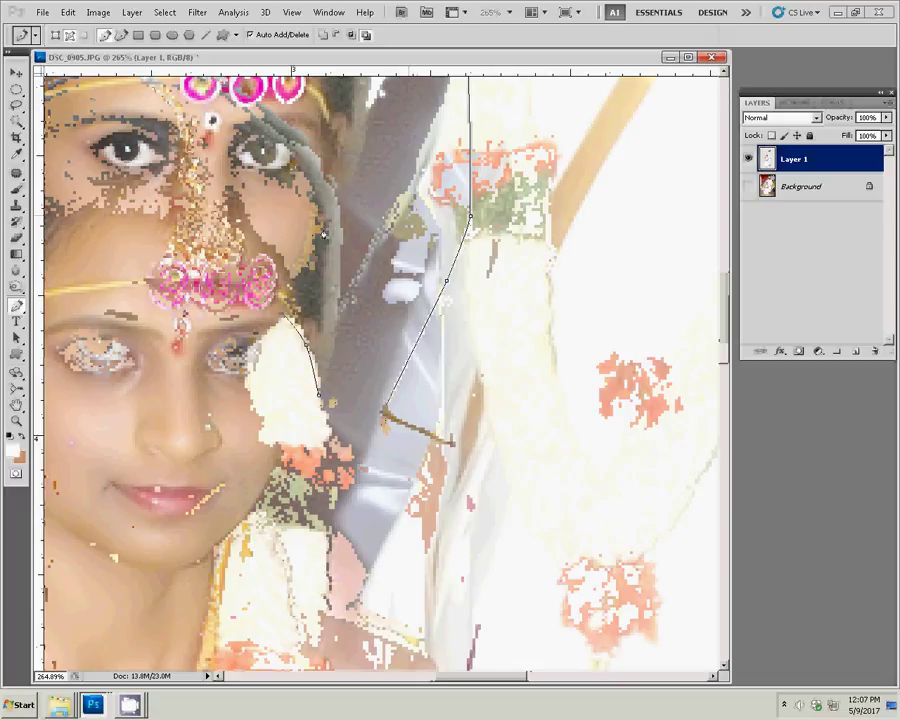
{"action": "left_click_drag", "start_coordinate": [261, 80], "coordinate": [191, 264]}
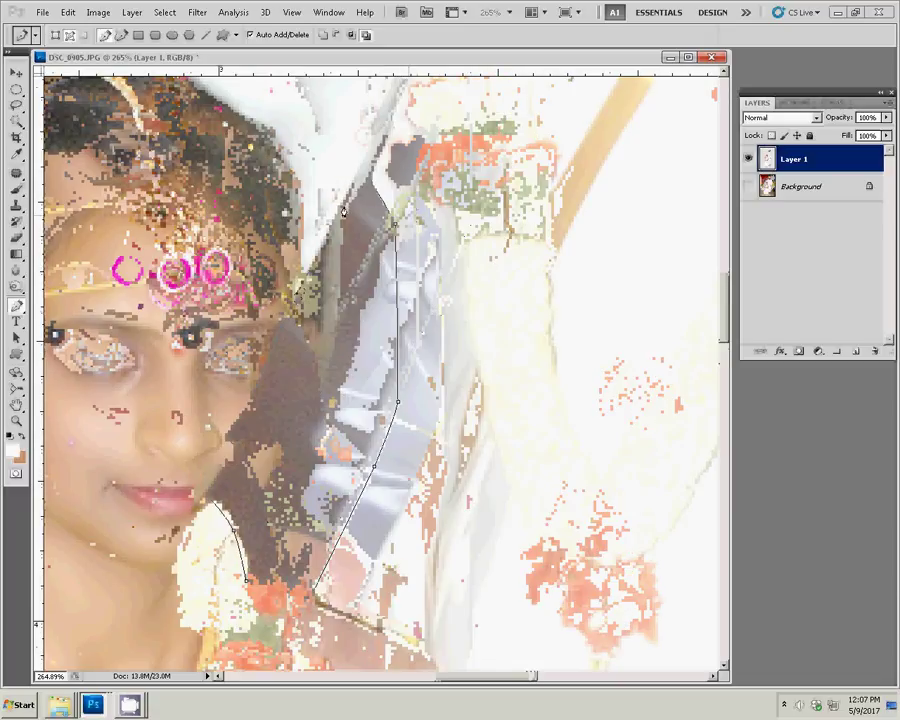
{"action": "left_click", "coordinate": [361, 192]}
Step: Convert the outline to a selection, delete that backdrop, and fit the image on screen
{"action": "right_click", "coordinate": [395, 172]}
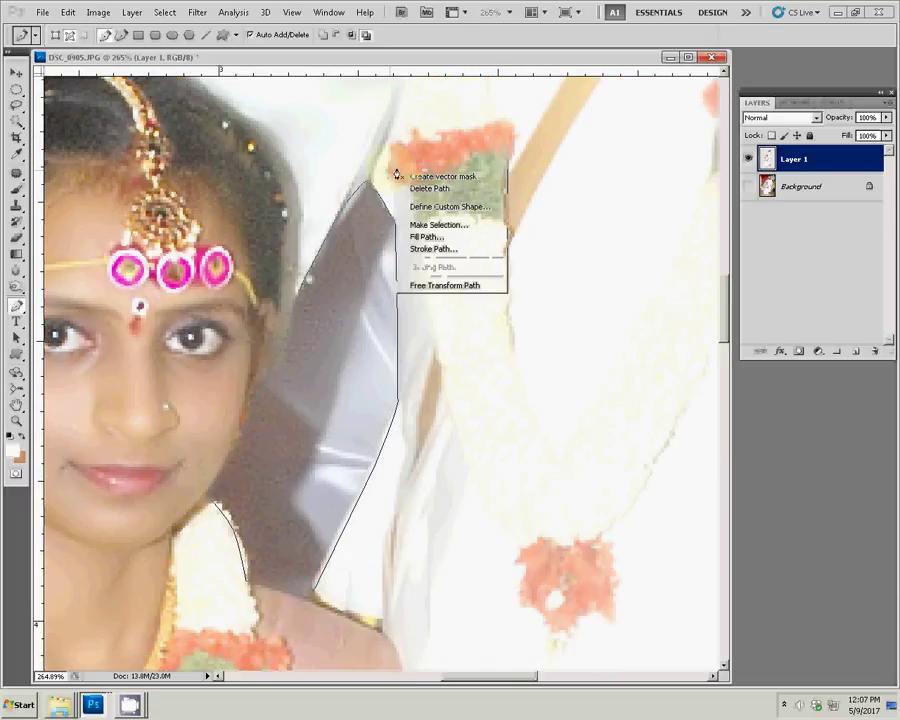
{"action": "left_click", "coordinate": [436, 225]}
{"action": "left_click", "coordinate": [522, 209]}
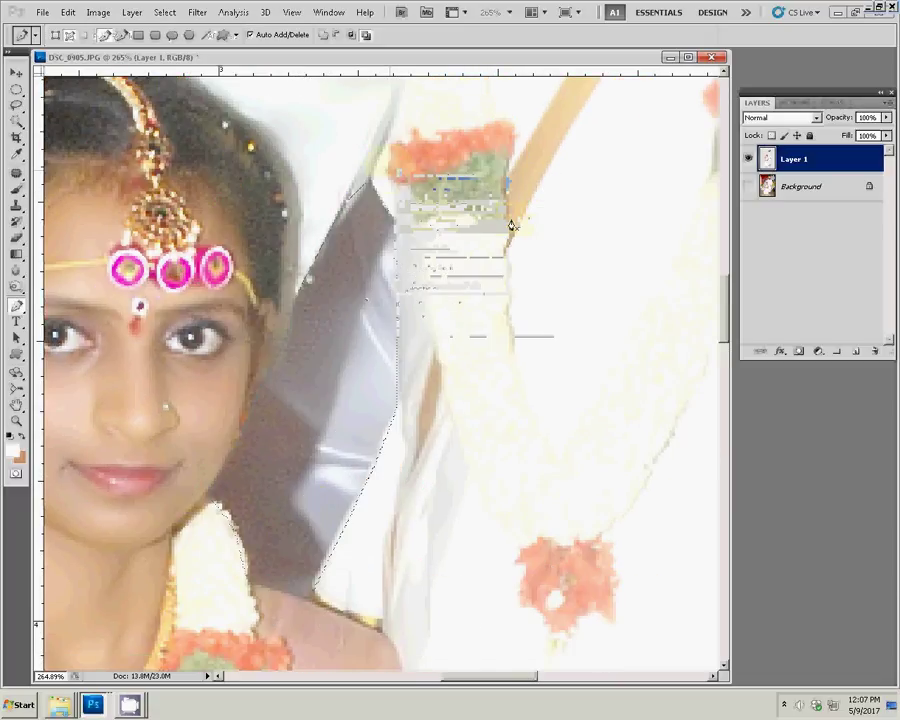
{"action": "key", "text": "Delete"}
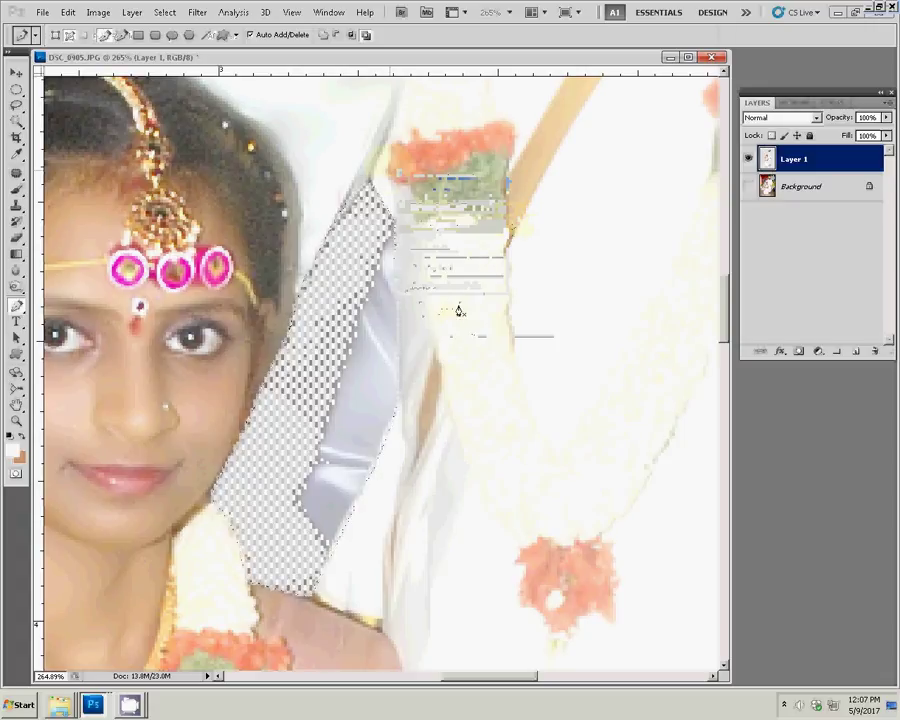
{"action": "key", "text": "z"}
{"action": "right_click", "coordinate": [457, 301]}
{"action": "left_click", "coordinate": [469, 310]}
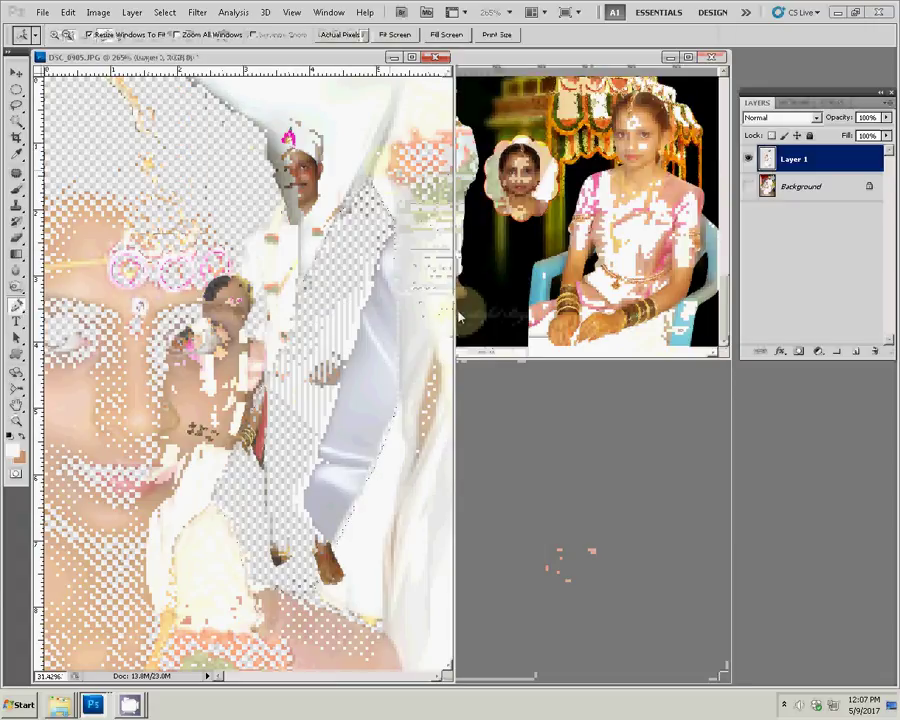
Step: Save the image as DSC_0905.psd in the psd folder, accepting the compatibility options
{"action": "key", "text": "ctrl+shift+s"}
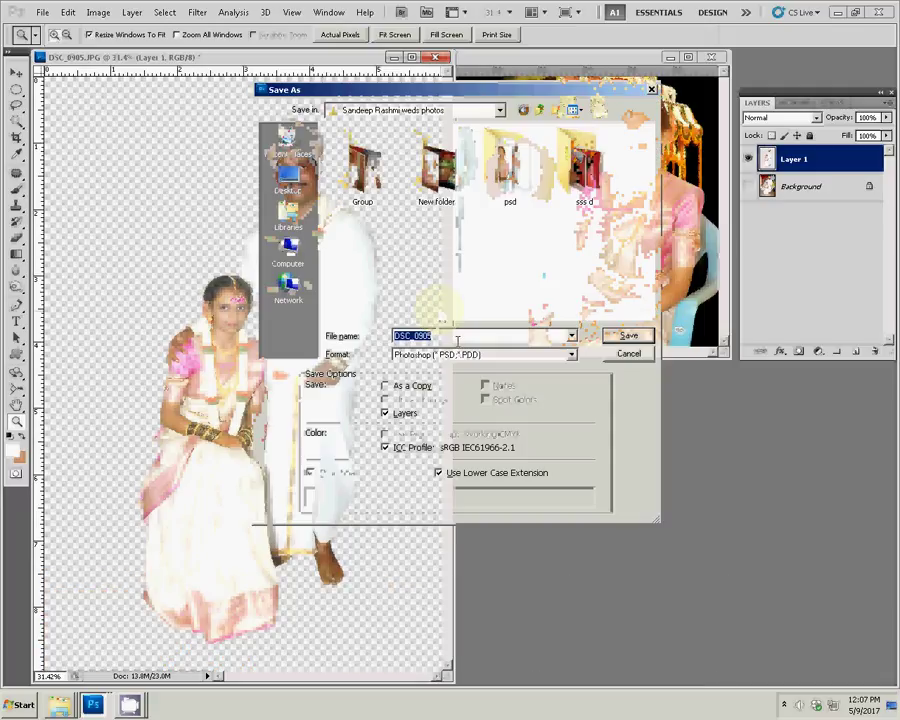
{"action": "left_click", "coordinate": [510, 200]}
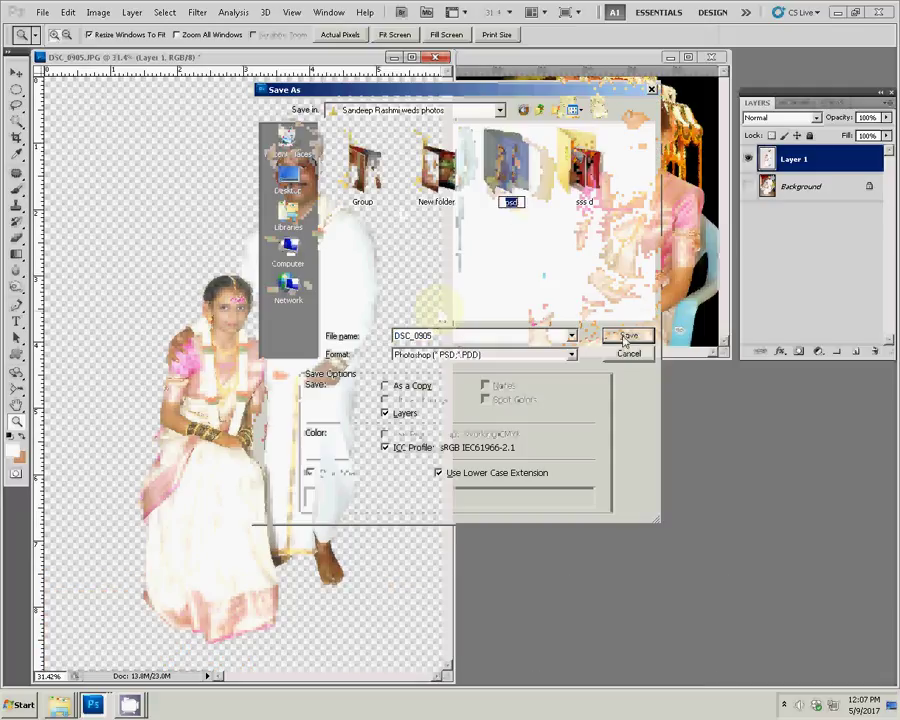
{"action": "left_click", "coordinate": [630, 337]}
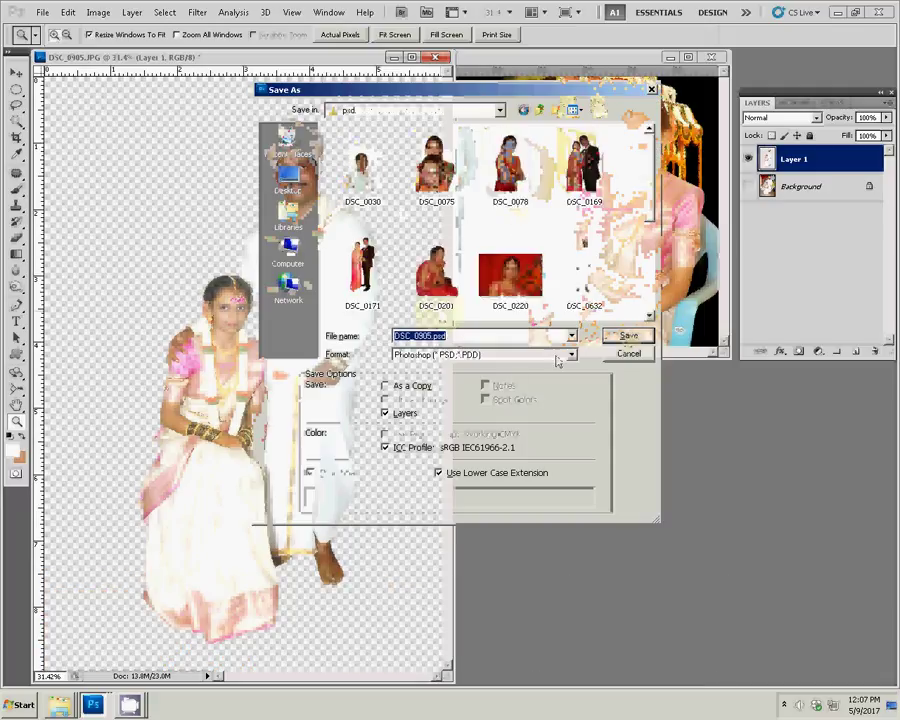
{"action": "left_click", "coordinate": [628, 336]}
{"action": "left_click", "coordinate": [601, 221]}
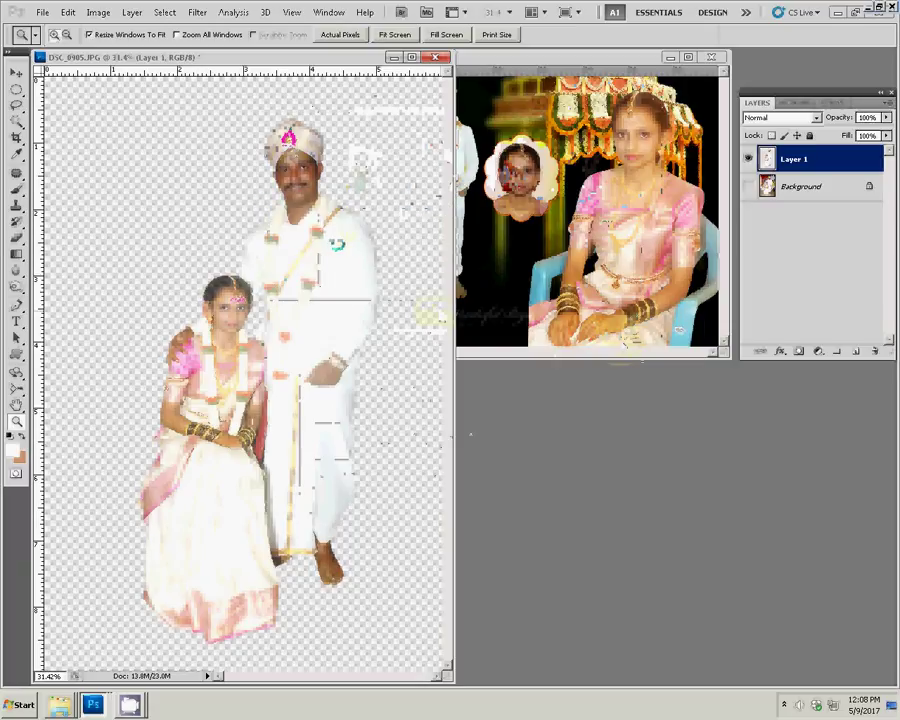
Step: Switch to the Move tool, clicking in the lower workspace to prepare moving the couple
{"action": "left_click", "coordinate": [131, 707]}
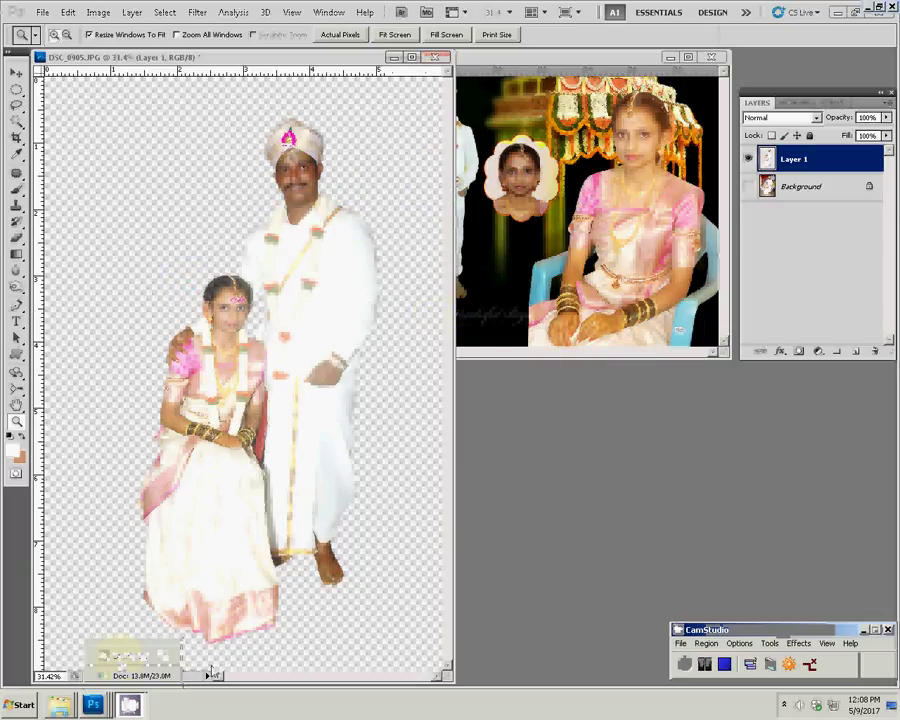
{"action": "key", "text": "v"}
{"action": "left_click", "coordinate": [683, 665]}
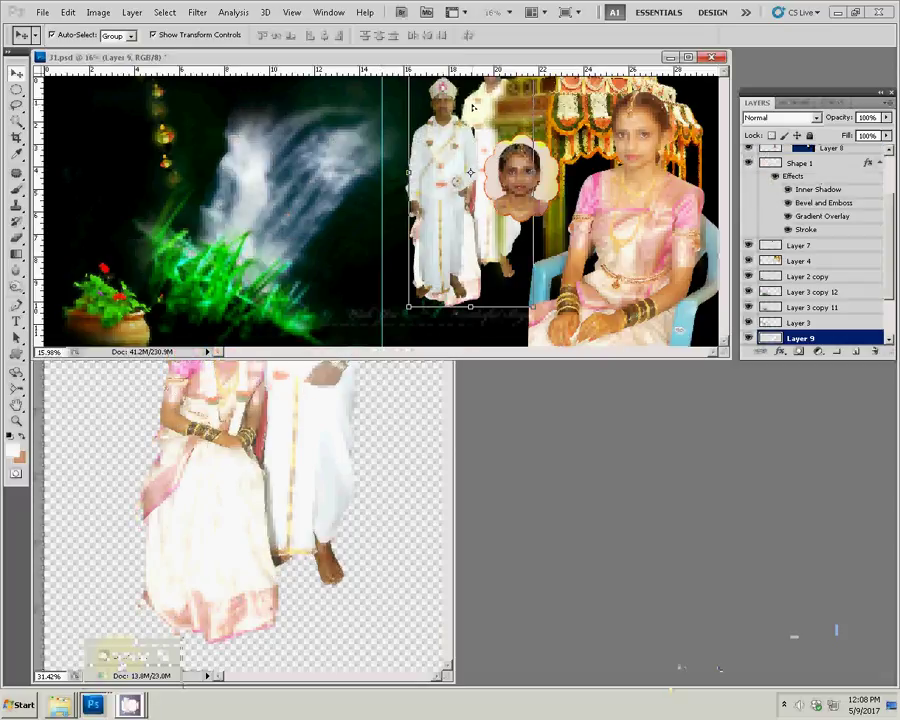
Step: Drag the couple into 31.psd's left side, scale it to 88%, nudge it, and close DSC_0905.psd
{"action": "mouse_move", "coordinate": [473, 107]}
{"action": "left_mouse_down"}
{"action": "mouse_move", "coordinate": [240, 155]}
{"action": "mouse_move", "coordinate": [128, 137]}
{"action": "mouse_move", "coordinate": [119, 148]}
{"action": "left_mouse_up"}
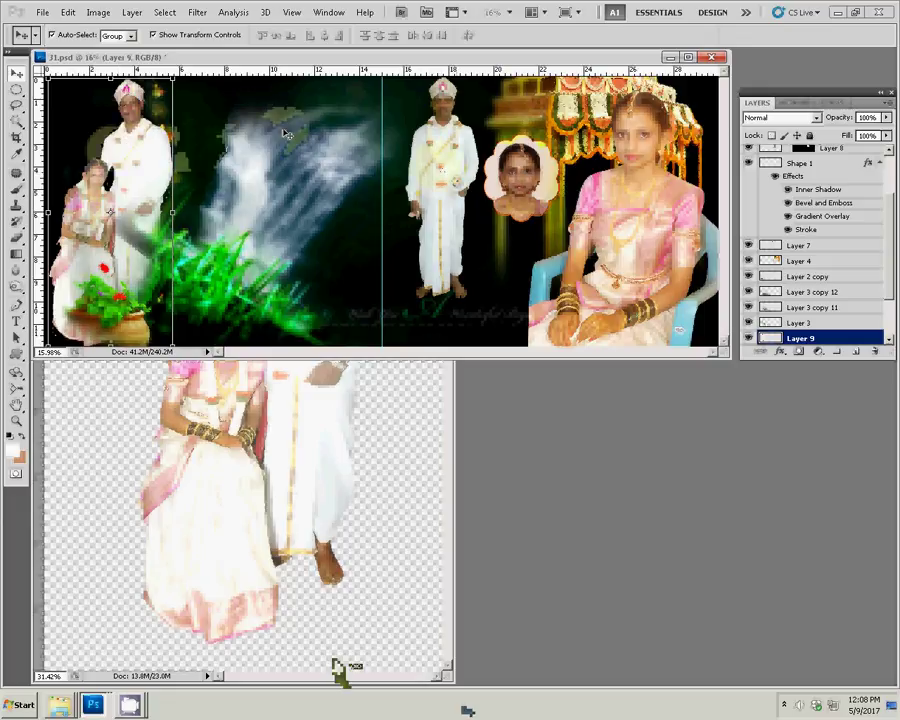
{"action": "key", "text": "ctrl+t"}
{"action": "left_click_drag", "start_coordinate": [47, 78], "coordinate": [55, 93]}
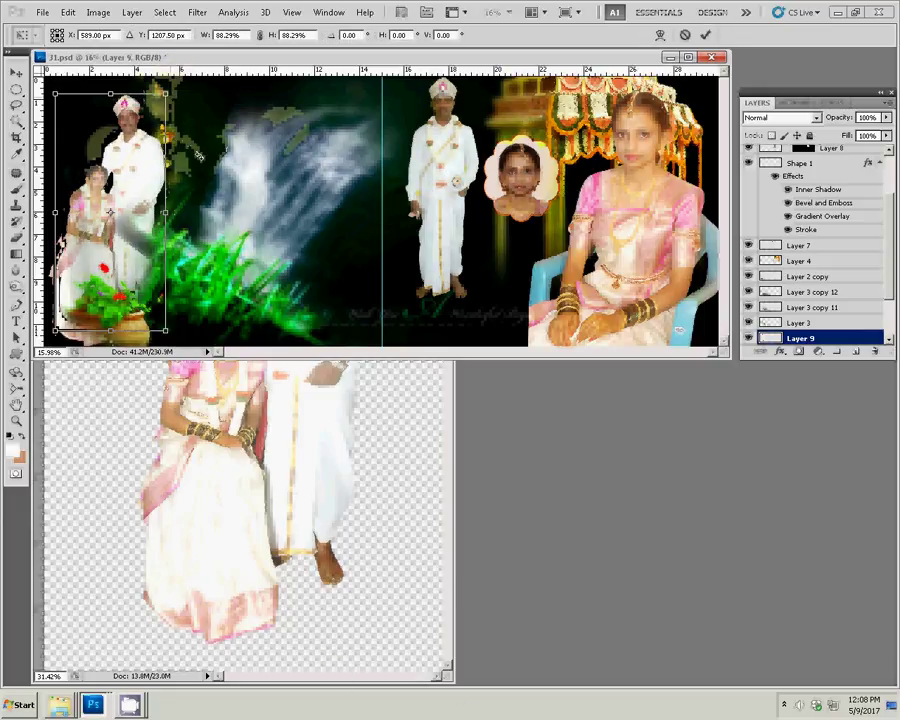
{"action": "key", "text": "Return"}
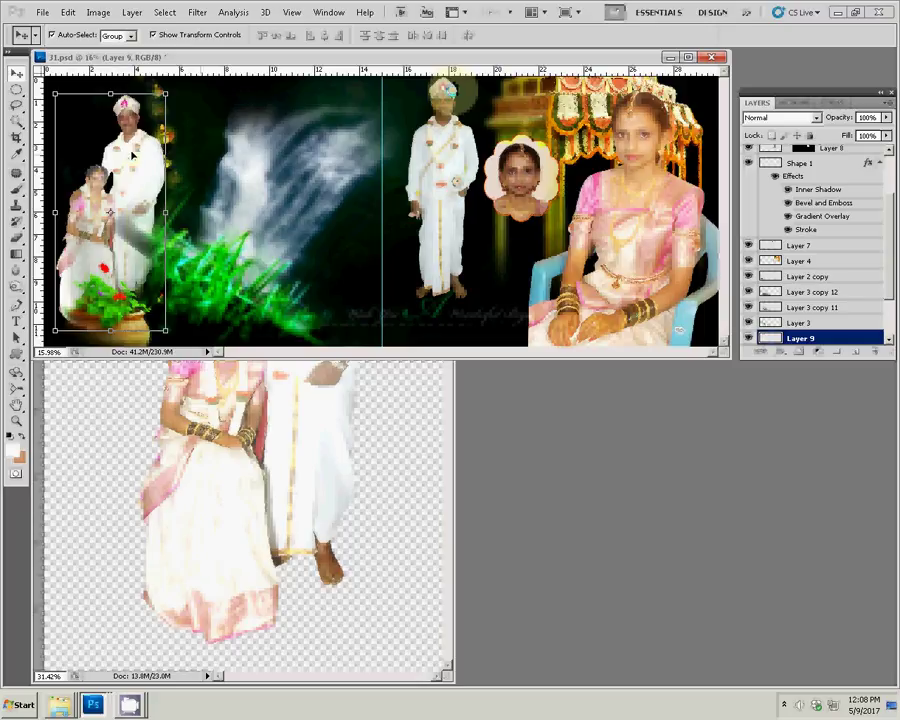
{"action": "left_click_drag", "start_coordinate": [133, 155], "coordinate": [130, 149]}
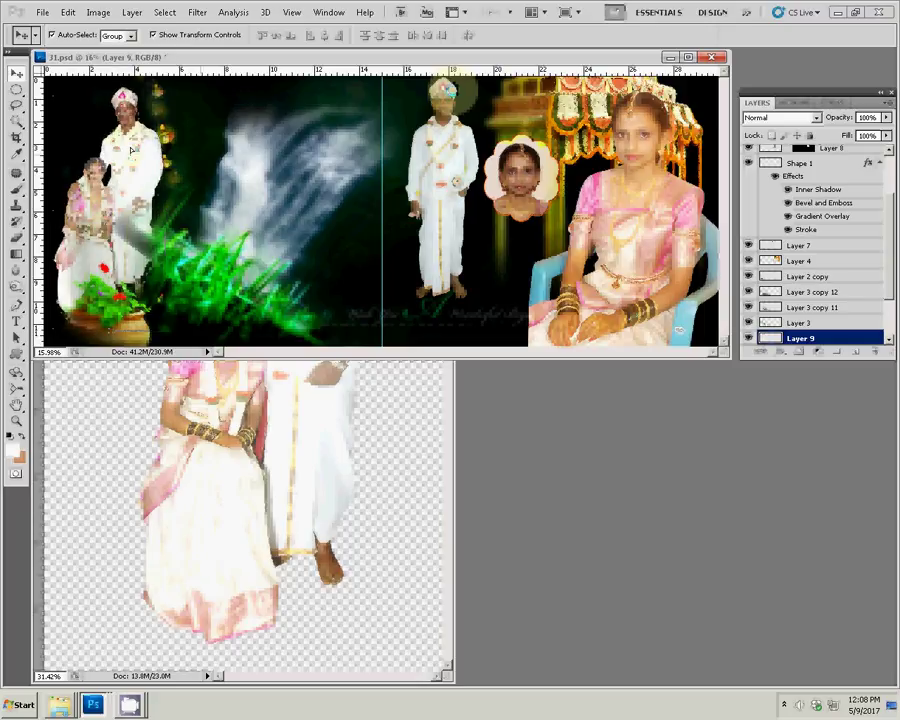
{"action": "left_click", "coordinate": [133, 614]}
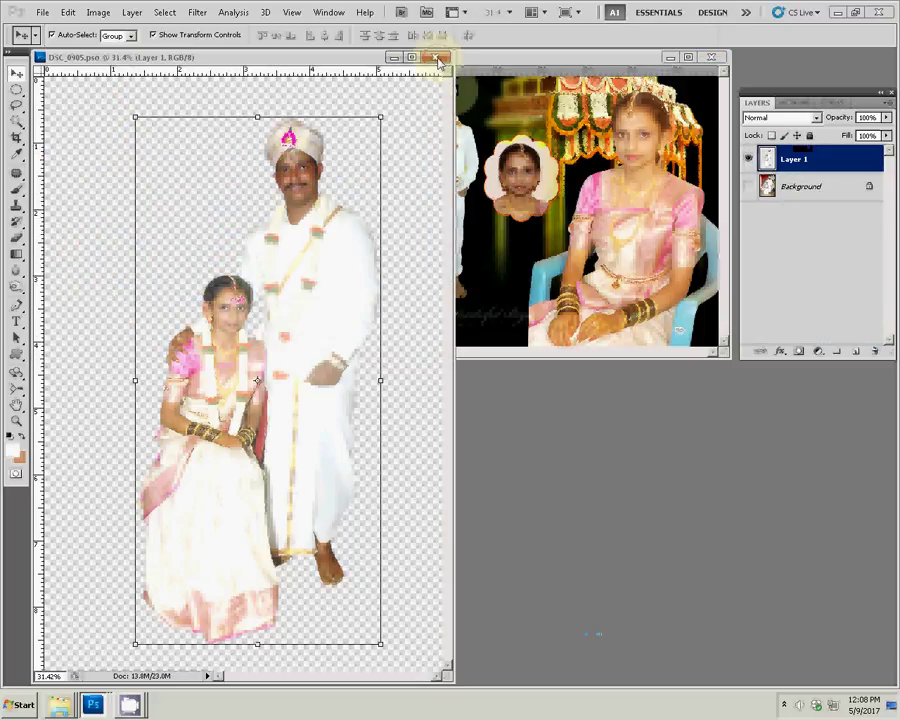
{"action": "left_click", "coordinate": [438, 58]}
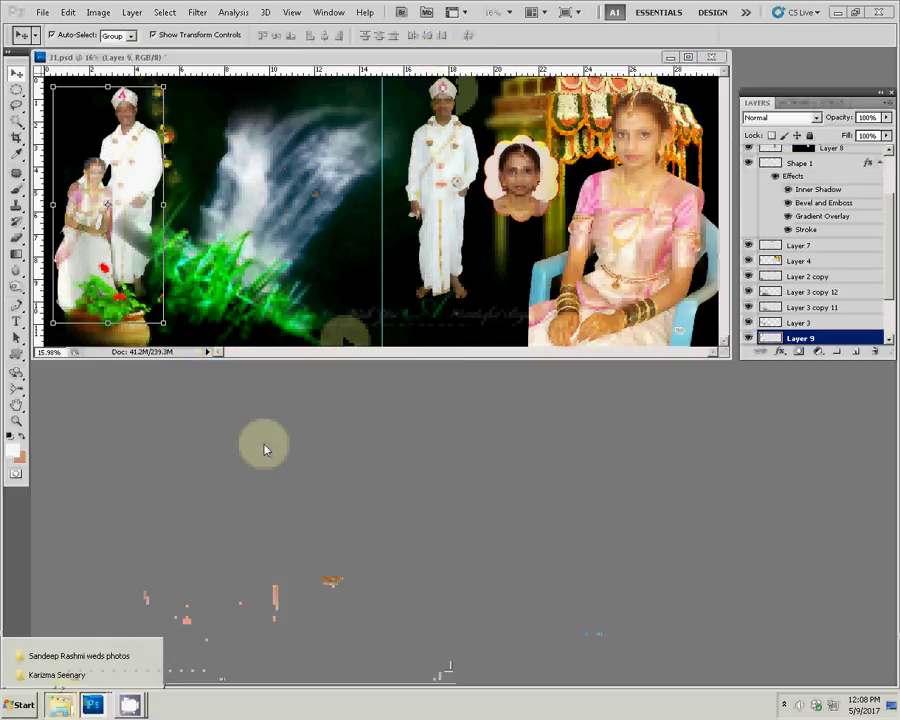
Step: Erase a small spot beside the bride on the Layer 3 copy 11 layer
{"action": "left_click", "coordinate": [232, 337]}
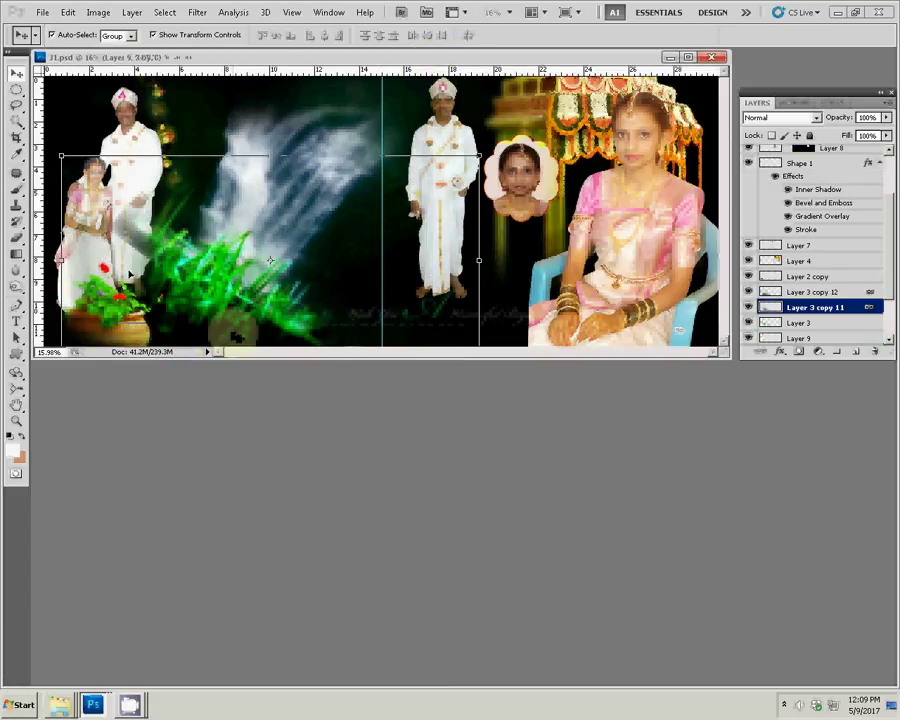
{"action": "key", "text": "e"}
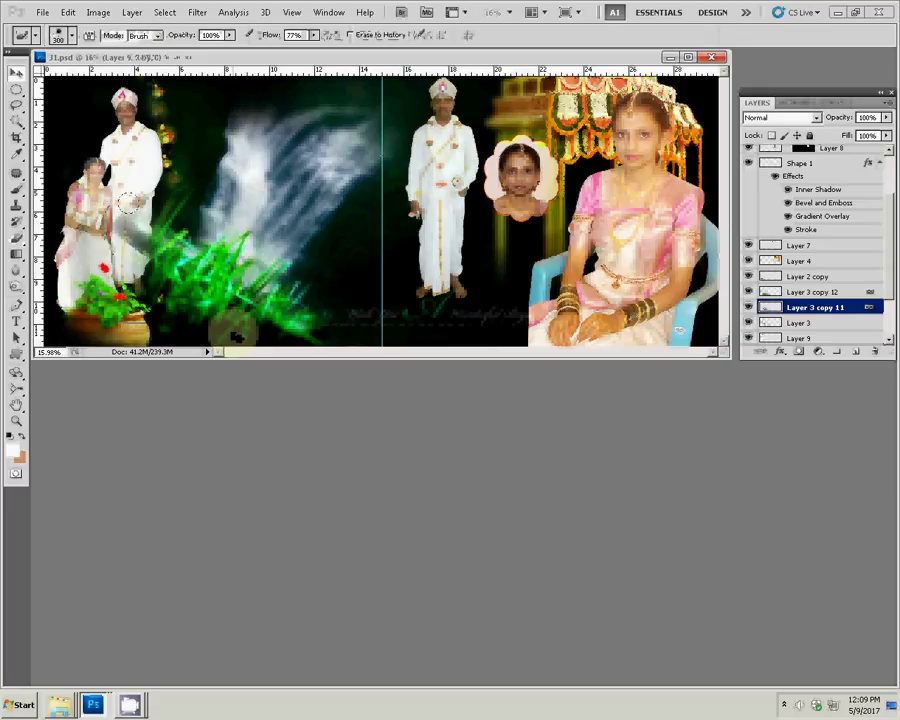
{"action": "left_click_drag", "start_coordinate": [125, 247], "coordinate": [133, 245]}
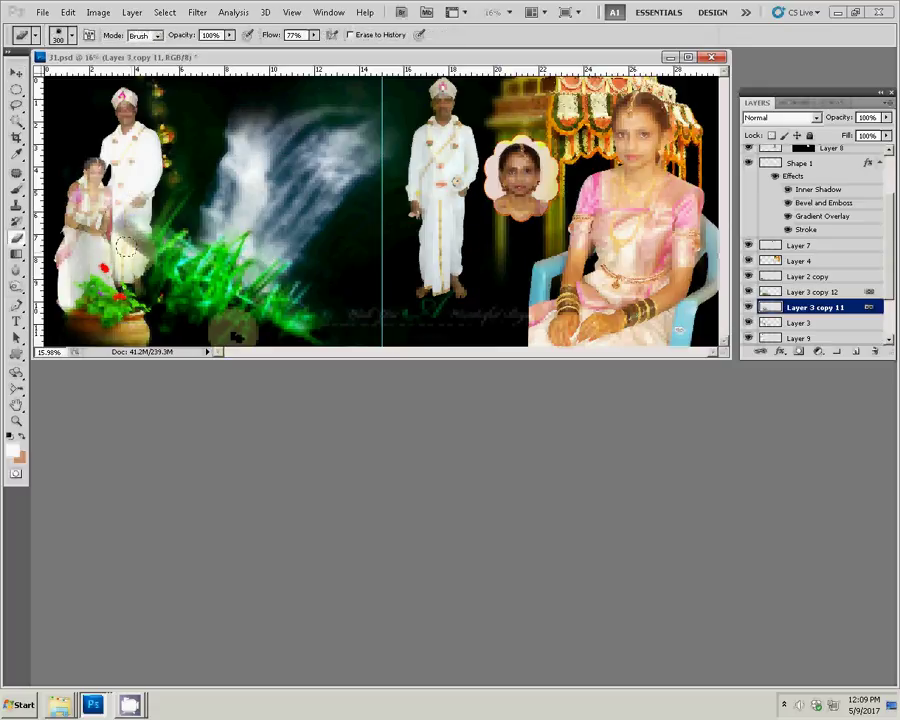
{"action": "key", "text": "v"}
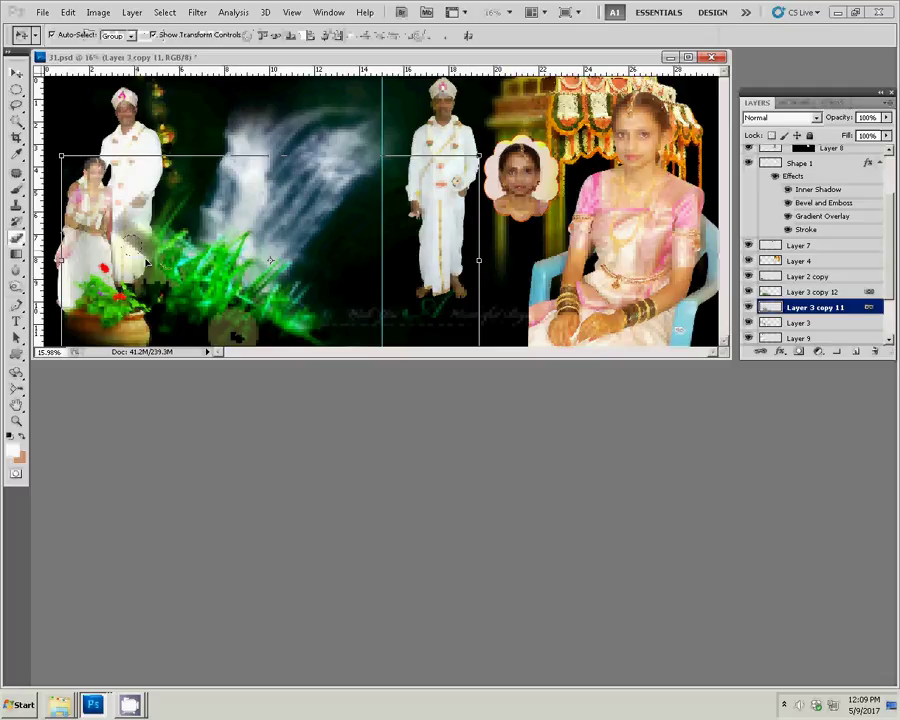
Step: Unlink Layer 3 copy 11 from copy 12 and erase a patch from Layer 3
{"action": "left_click", "coordinate": [760, 353]}
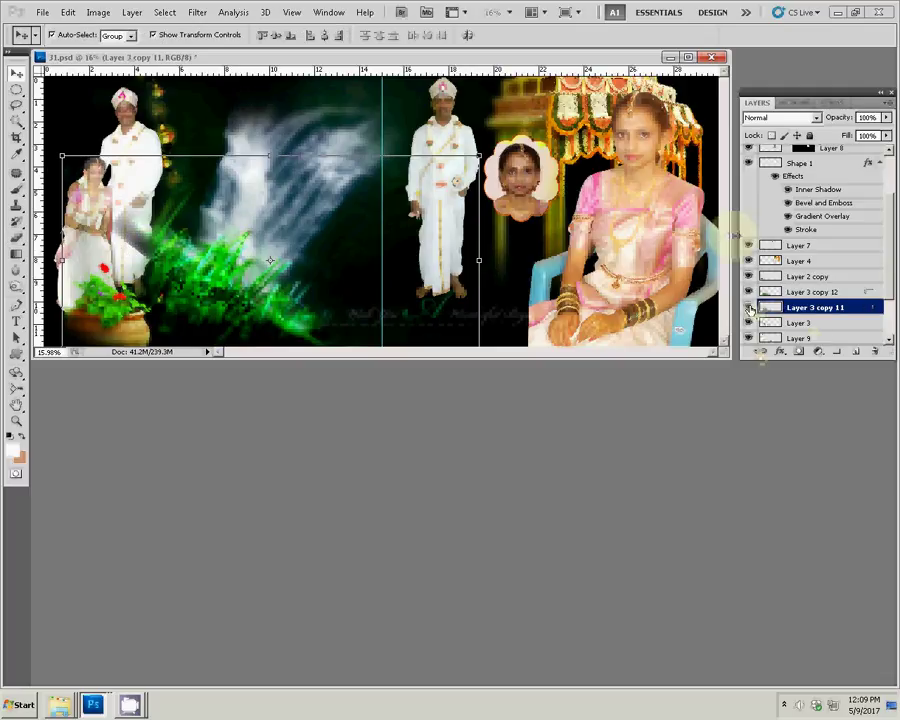
{"action": "left_click", "coordinate": [100, 177]}
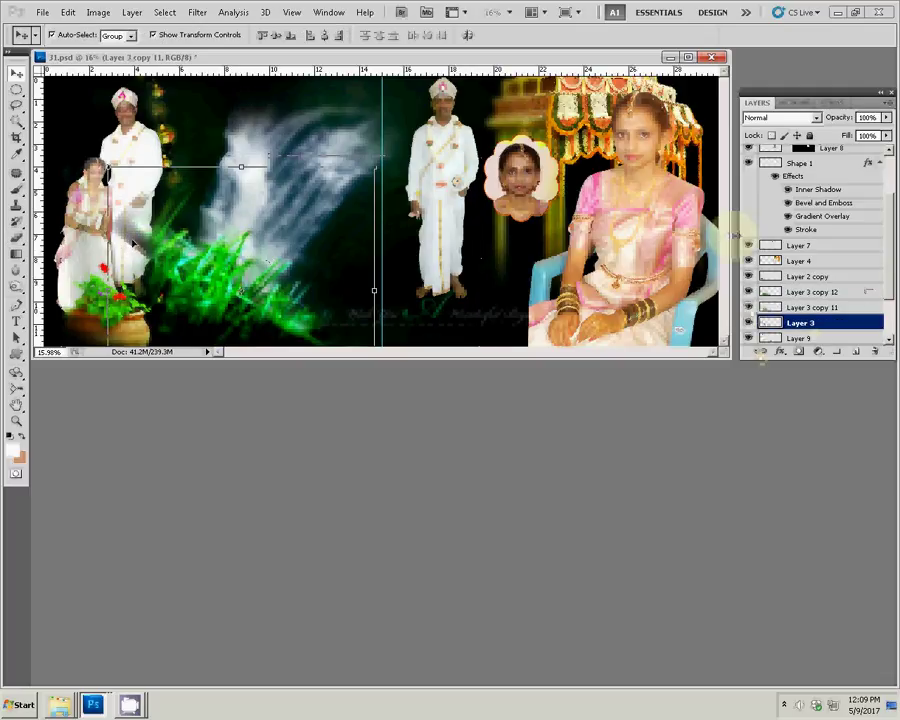
{"action": "key", "text": "e"}
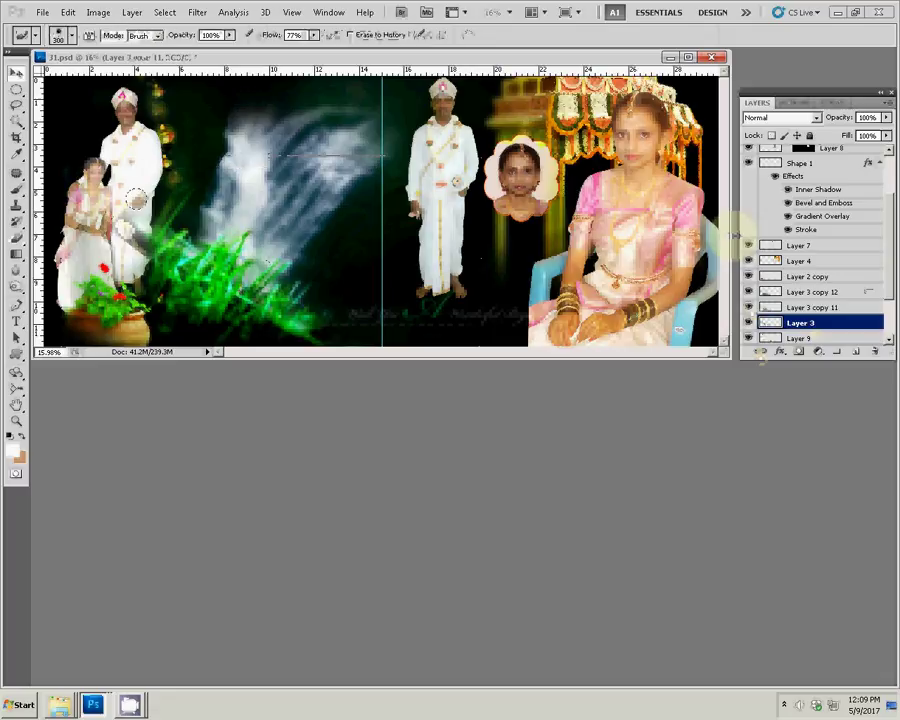
{"action": "left_click", "coordinate": [337, 172]}
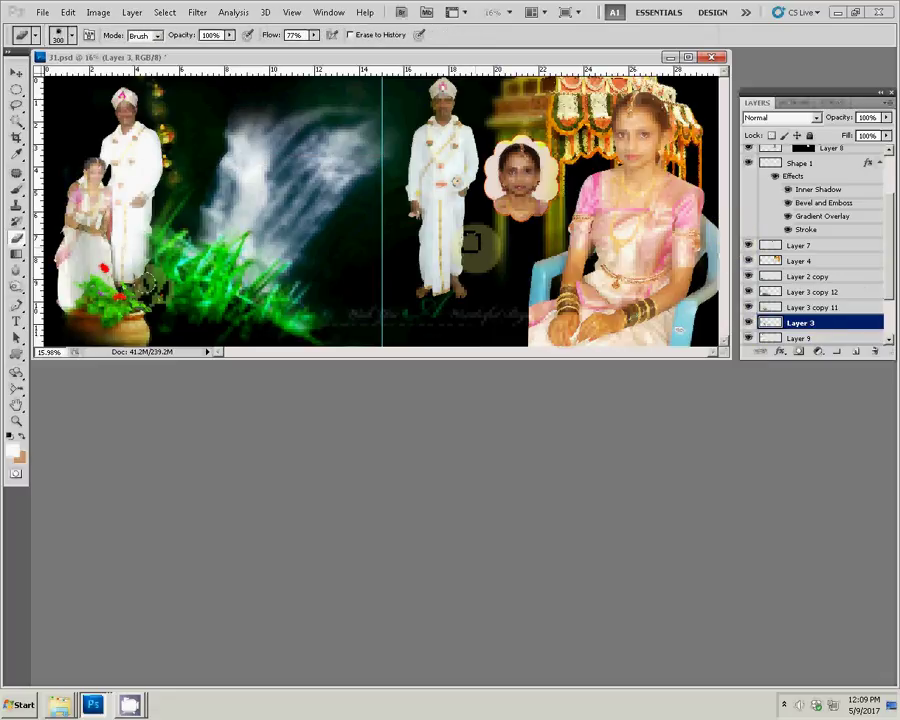
Step: Open the wedding photos' New folder in Explorer, pick DSC_0654, and return to Photoshop
{"action": "key", "text": "v"}
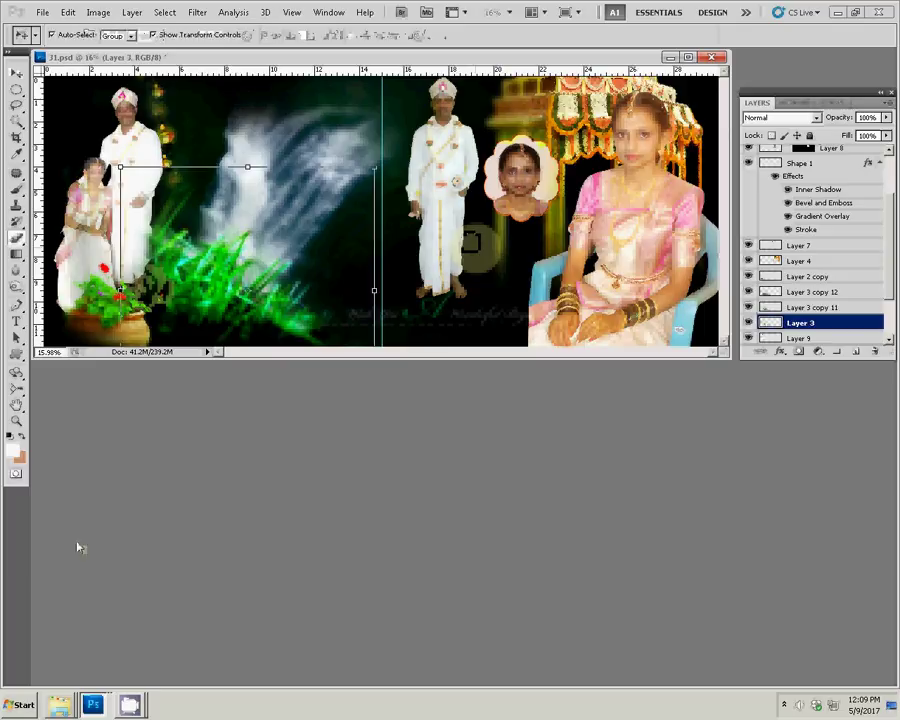
{"action": "right_click", "coordinate": [60, 705]}
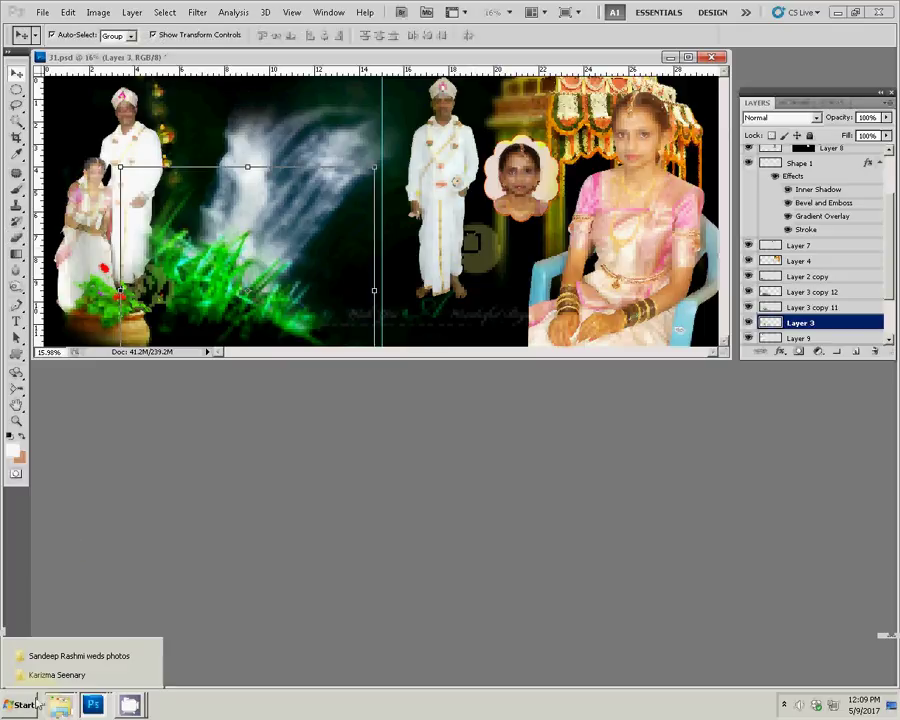
{"action": "left_click", "coordinate": [40, 657]}
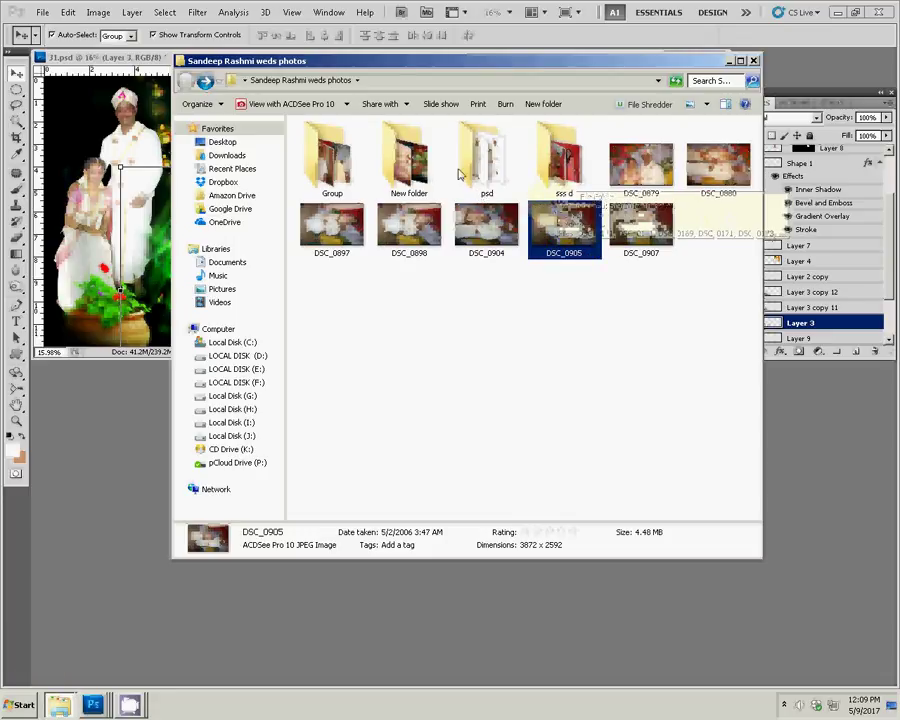
{"action": "left_click", "coordinate": [418, 175]}
{"action": "double_click", "coordinate": [418, 175]}
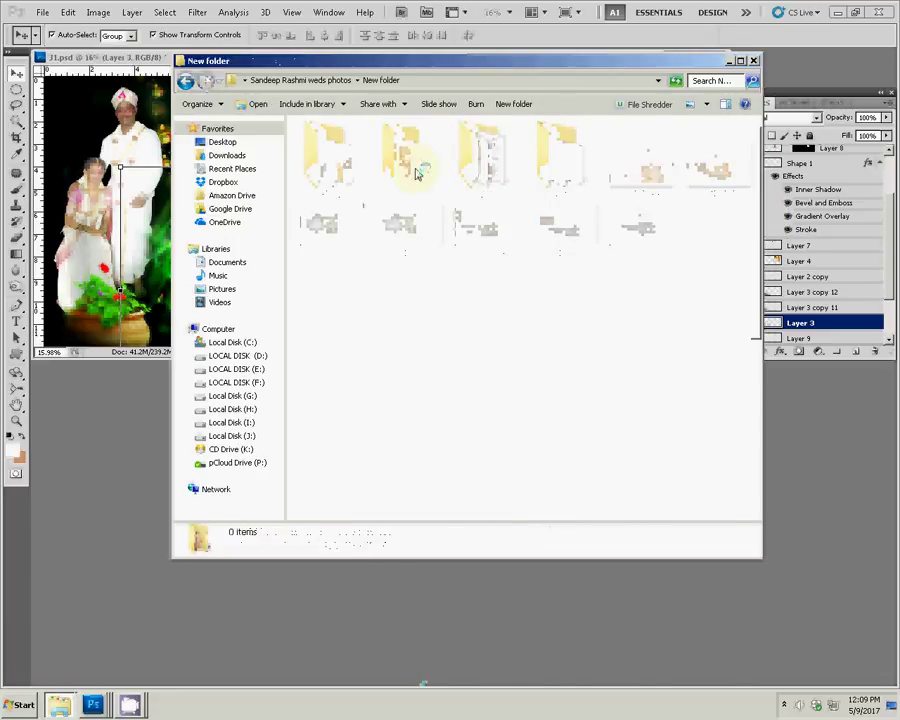
{"action": "scroll", "coordinate": [758, 390], "scroll_direction": "down", "scroll_amount": 5}
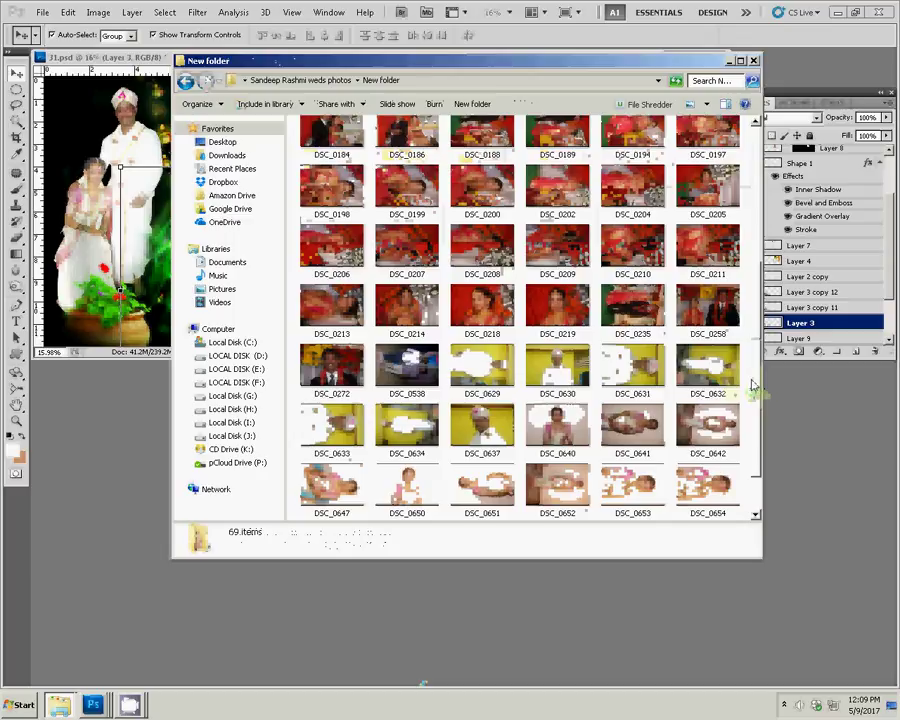
{"action": "scroll", "coordinate": [752, 408], "scroll_direction": "down", "scroll_amount": 2}
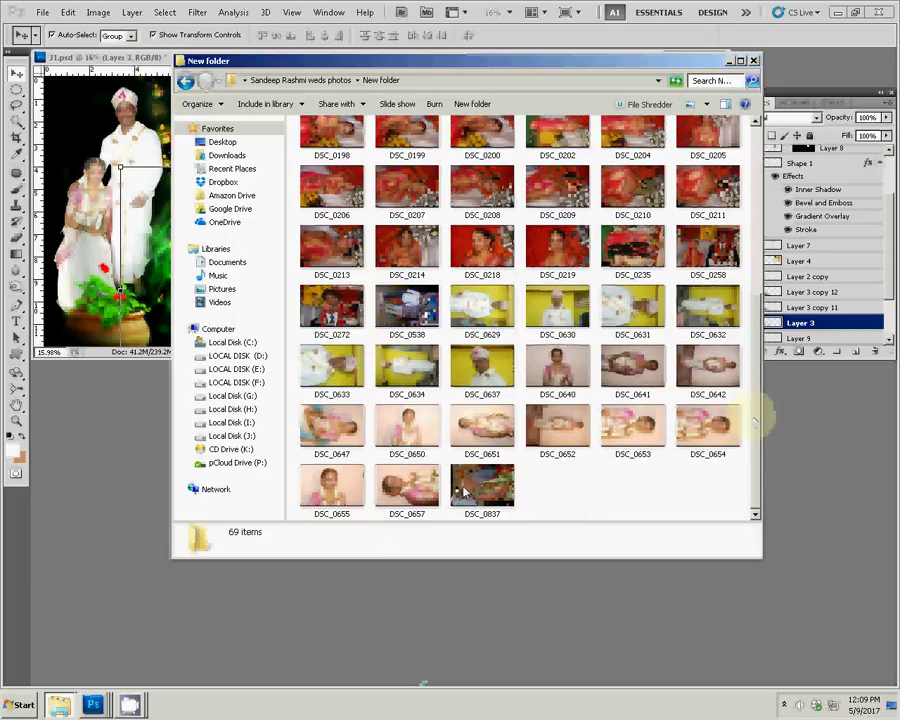
{"action": "left_click", "coordinate": [409, 492]}
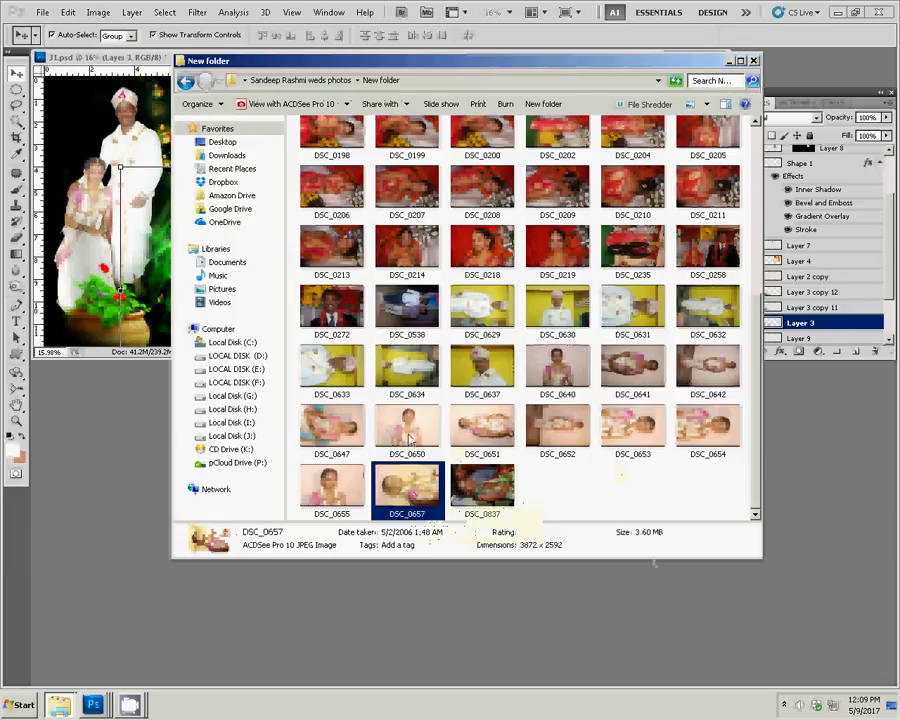
{"action": "left_click", "coordinate": [708, 425]}
{"action": "left_click", "coordinate": [802, 513]}
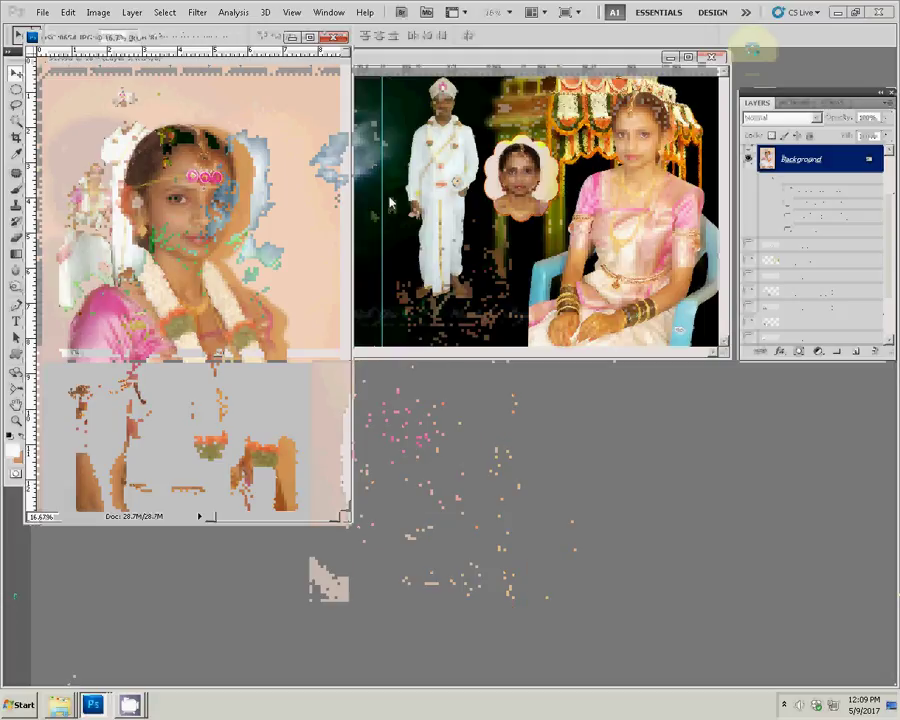
Step: Center the couple on 31.psd's left page, then zoom repeatedly into the bride portrait DSC_0654
{"action": "left_click", "coordinate": [390, 203]}
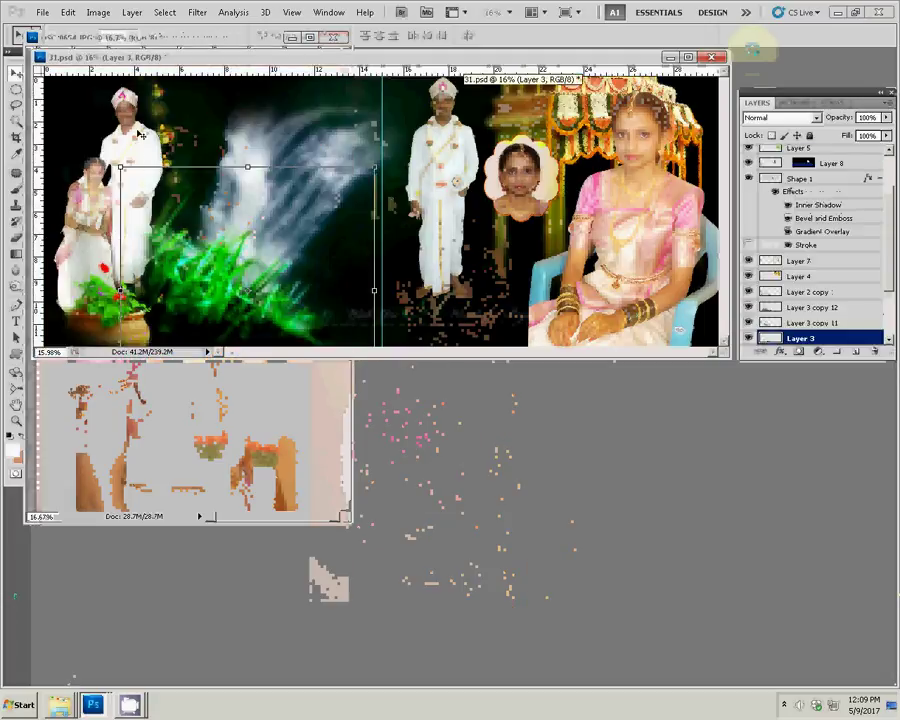
{"action": "mouse_move", "coordinate": [140, 133]}
{"action": "left_mouse_down"}
{"action": "mouse_move", "coordinate": [330, 141]}
{"action": "mouse_move", "coordinate": [327, 166]}
{"action": "left_mouse_up"}
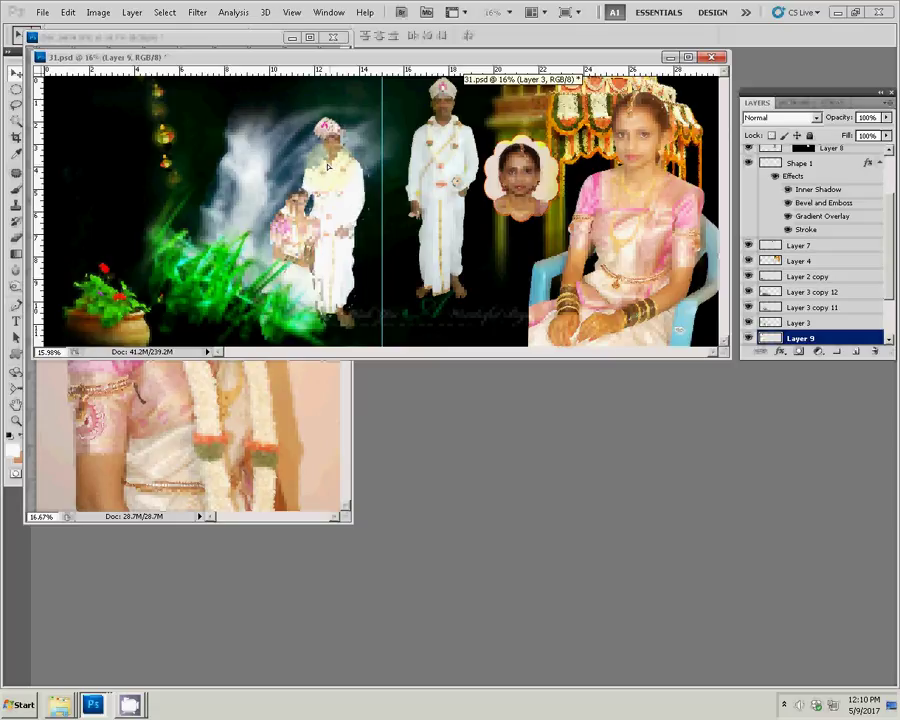
{"action": "left_click", "coordinate": [96, 403]}
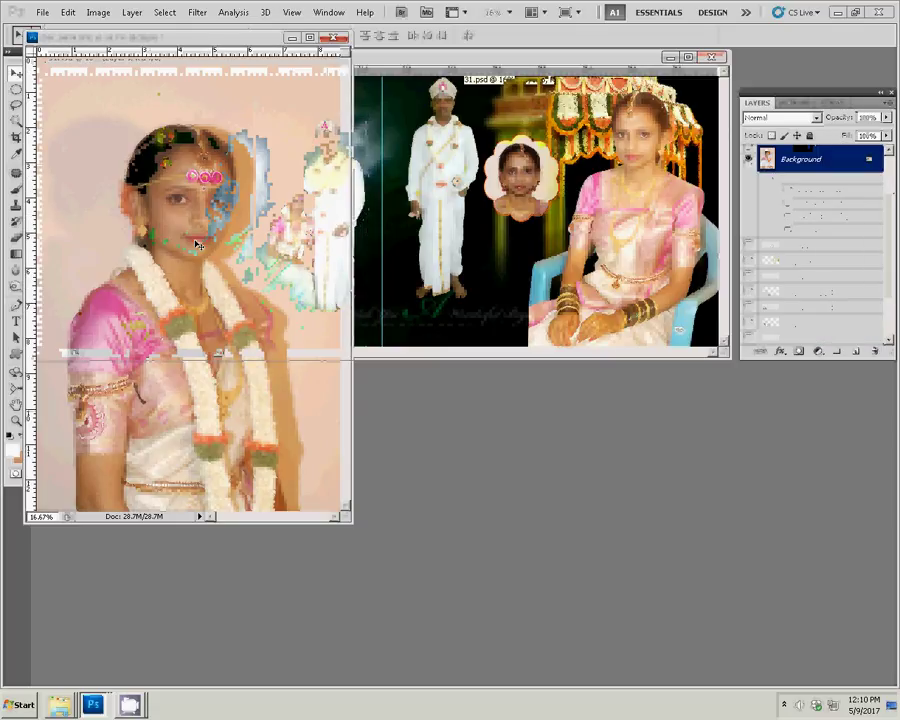
{"action": "key", "text": "z"}
{"action": "left_click", "coordinate": [242, 328]}
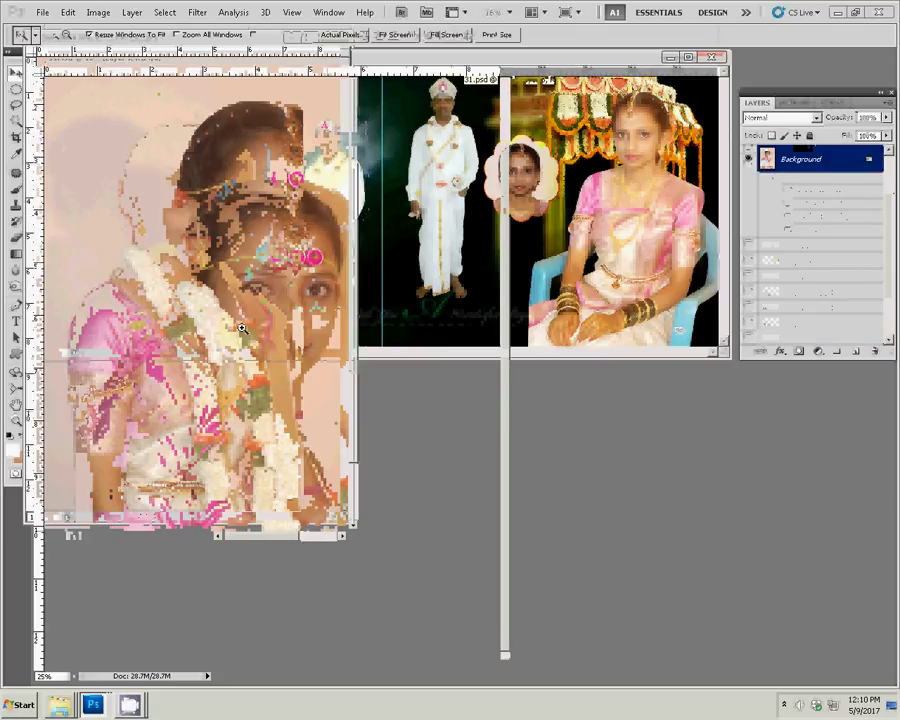
{"action": "left_click", "coordinate": [374, 269]}
{"action": "left_click", "coordinate": [333, 331]}
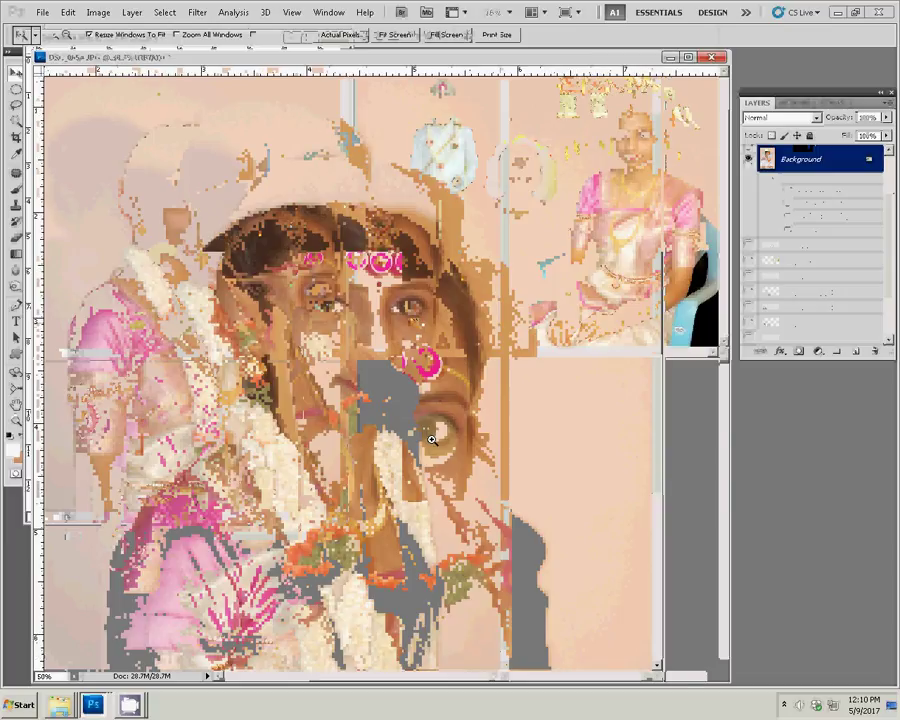
{"action": "left_click", "coordinate": [408, 377]}
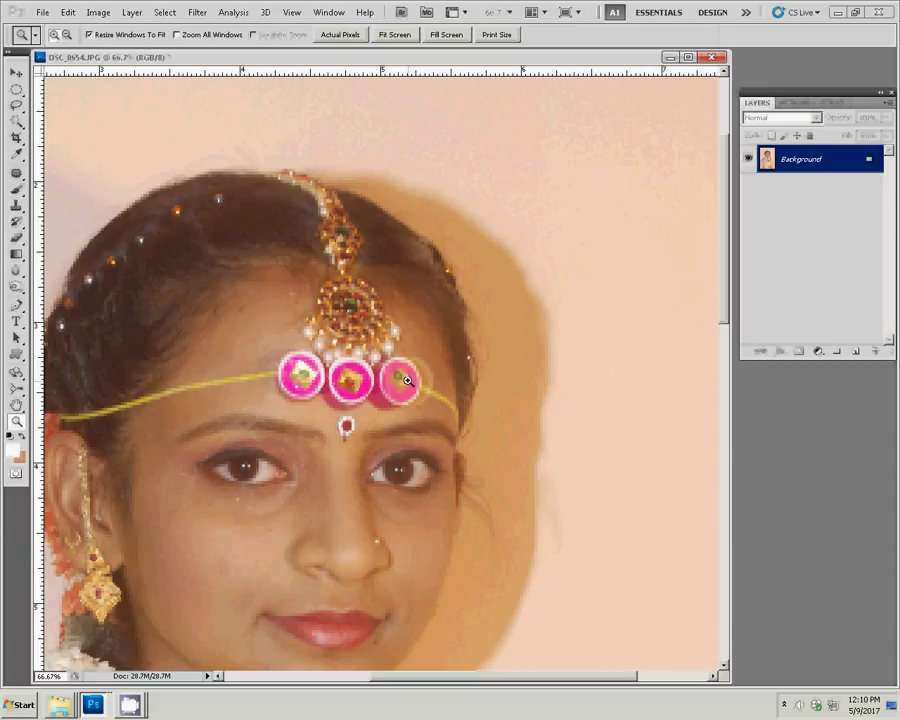
{"action": "left_click", "coordinate": [515, 345]}
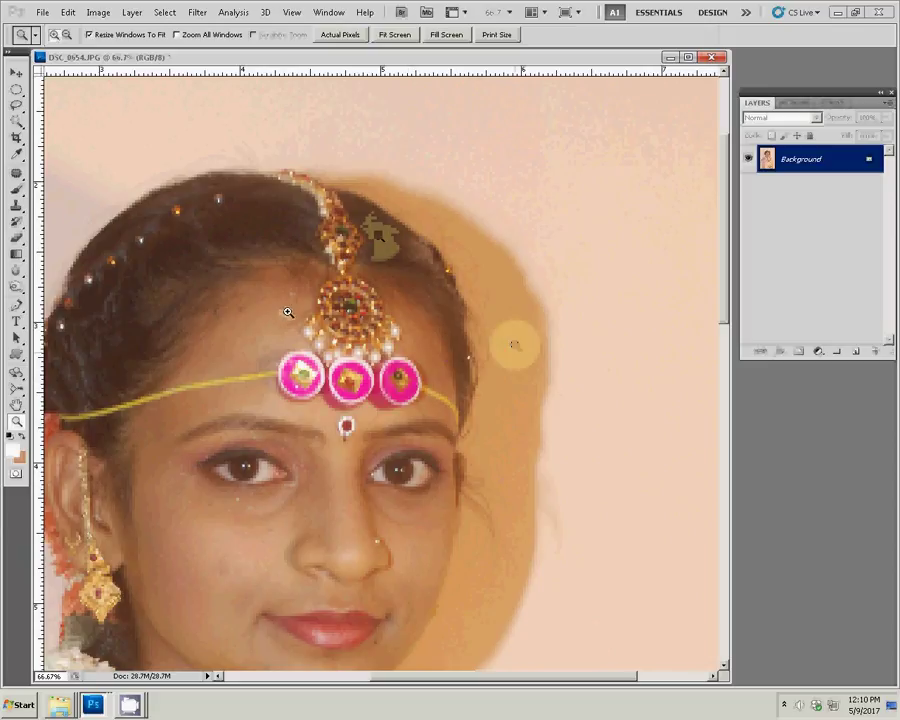
{"action": "left_click", "coordinate": [259, 372]}
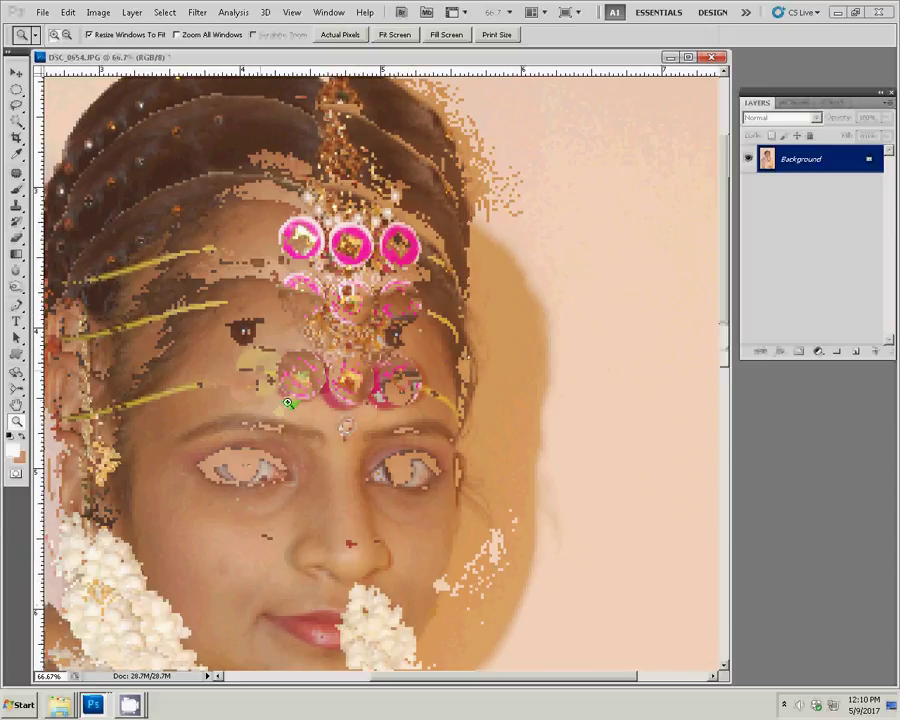
{"action": "left_click", "coordinate": [405, 413]}
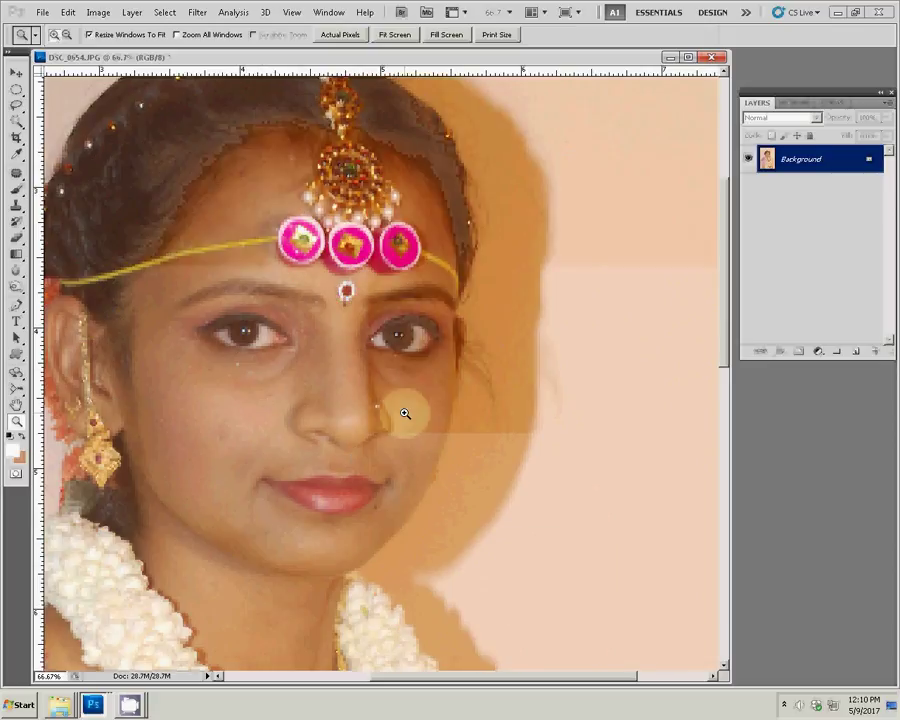
{"action": "left_click", "coordinate": [370, 485]}
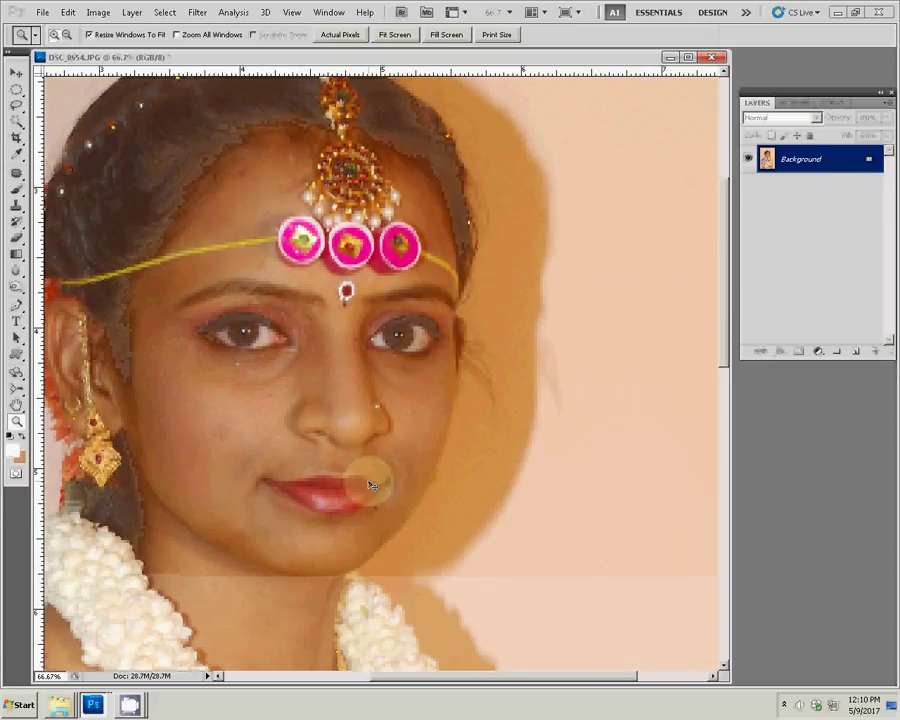
Step: Copy the photo to Layer 1, apply Magic Pro at graininess 8 to Background, and show Actions
{"action": "key", "text": "ctrl+j"}
{"action": "left_click", "coordinate": [801, 188]}
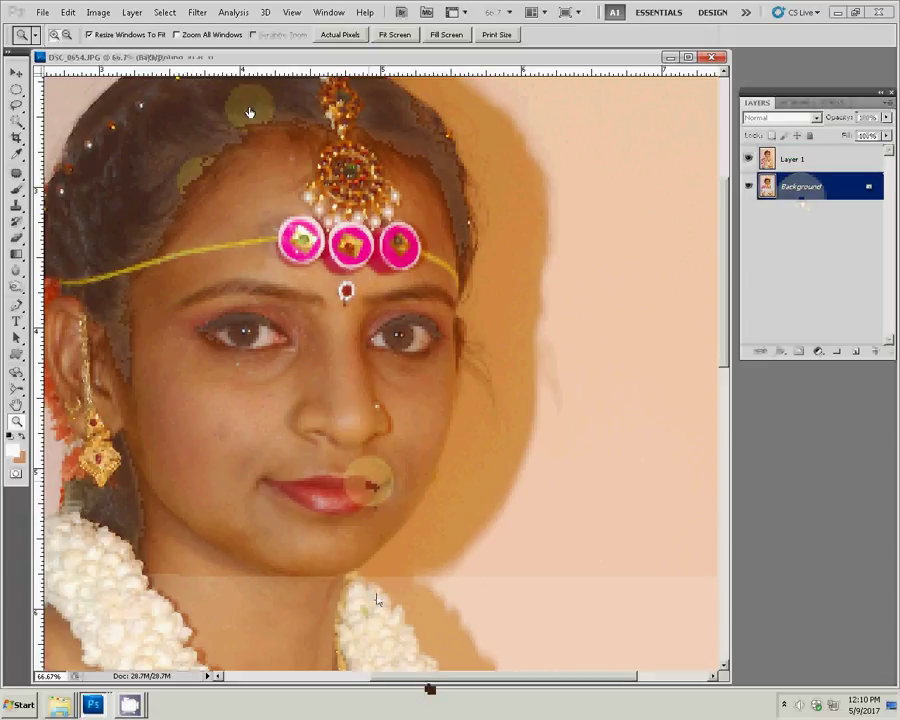
{"action": "left_click", "coordinate": [197, 12]}
{"action": "mouse_move", "coordinate": [258, 303]}
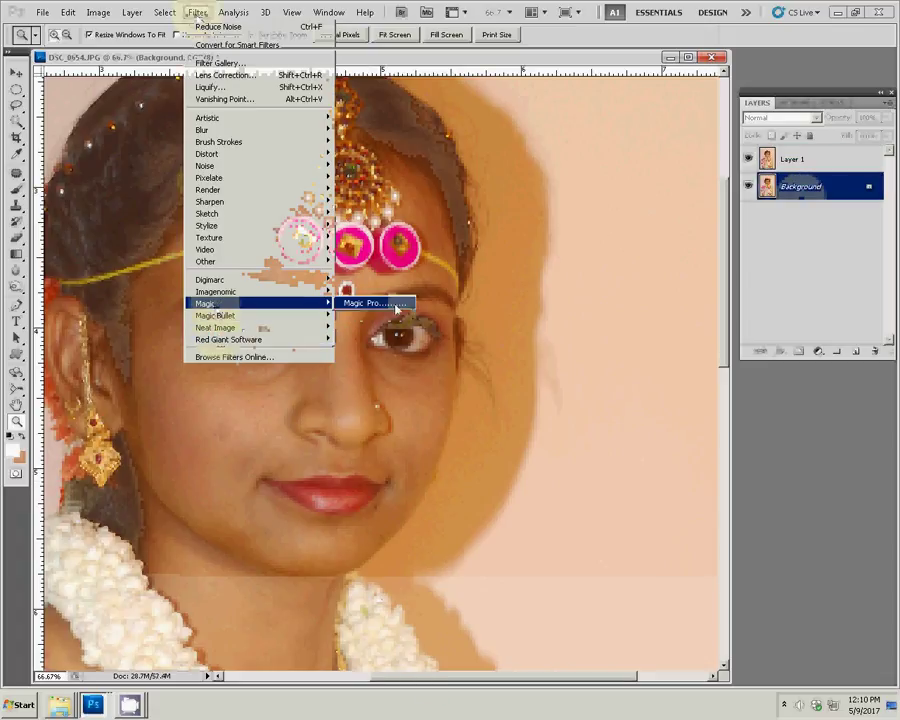
{"action": "left_click", "coordinate": [370, 303]}
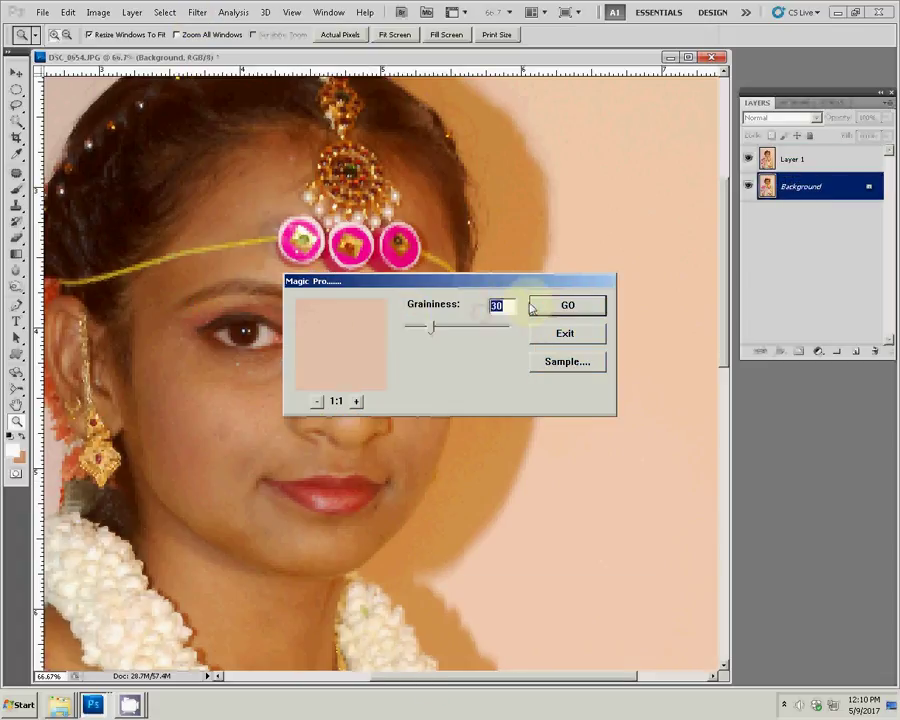
{"action": "type", "text": "22"}
{"action": "left_click_drag", "start_coordinate": [512, 306], "coordinate": [466, 317]}
{"action": "type", "text": "8"}
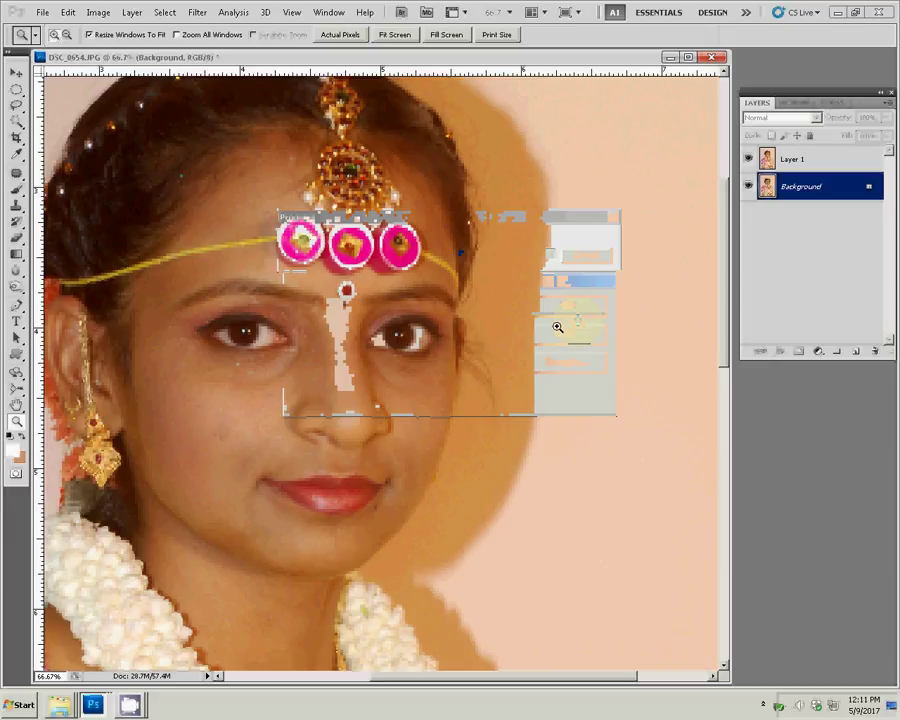
{"action": "left_click", "coordinate": [838, 13]}
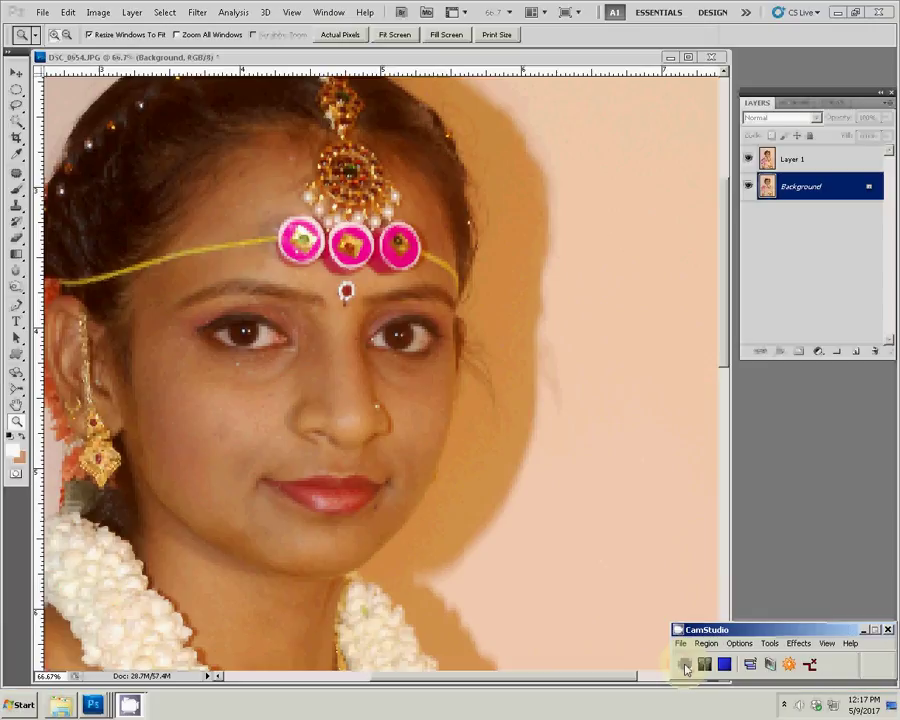
{"action": "left_click", "coordinate": [804, 104]}
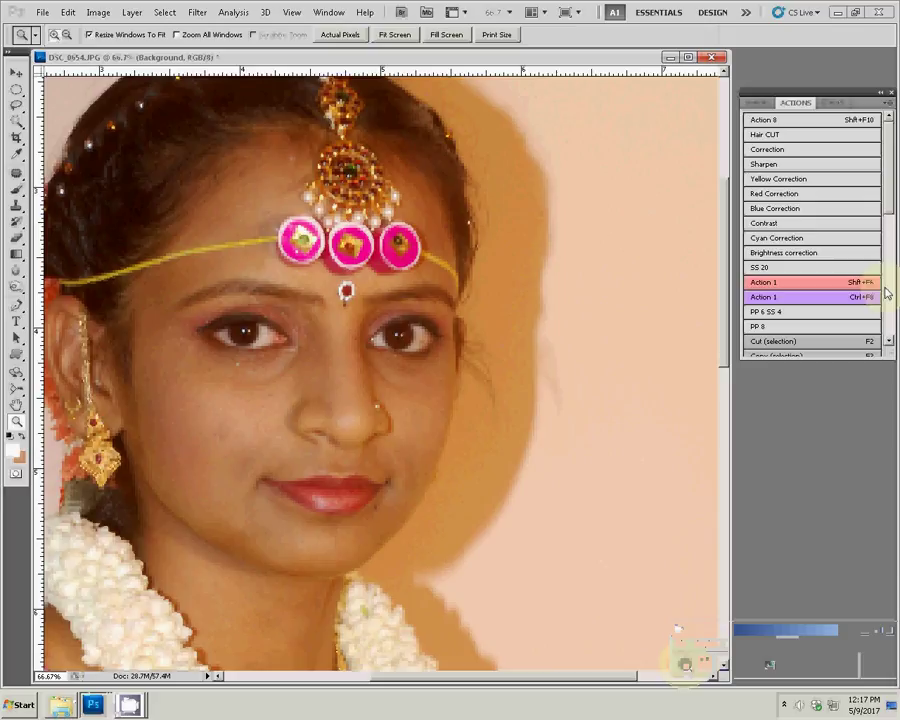
Step: Run Action 1's Reduce Noise on the Background and hide the Layer 1 copy
{"action": "left_click", "coordinate": [880, 287]}
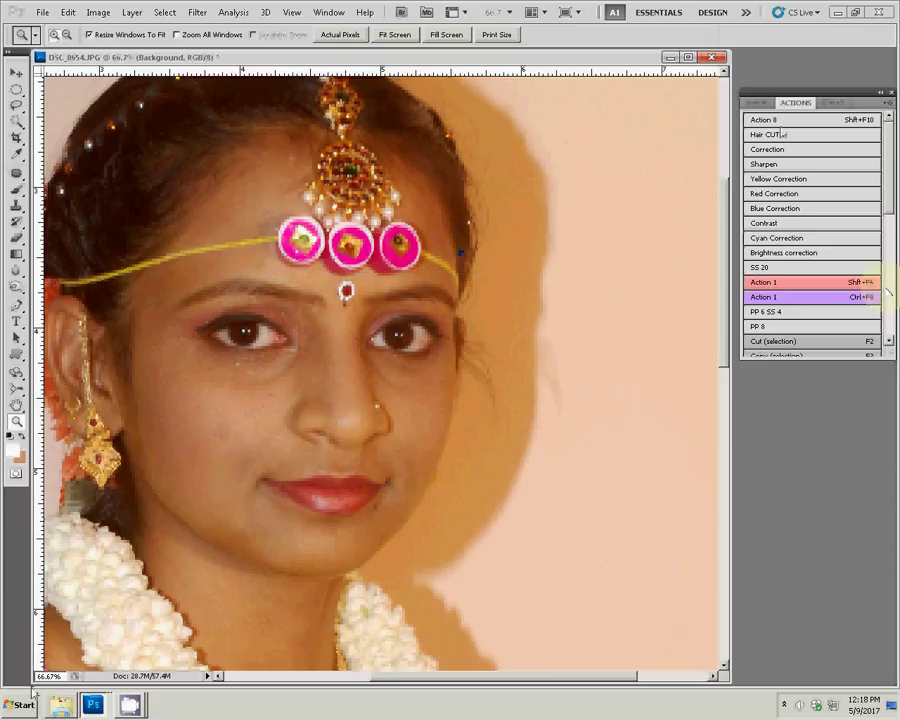
{"action": "left_click", "coordinate": [757, 103]}
{"action": "left_click", "coordinate": [749, 158]}
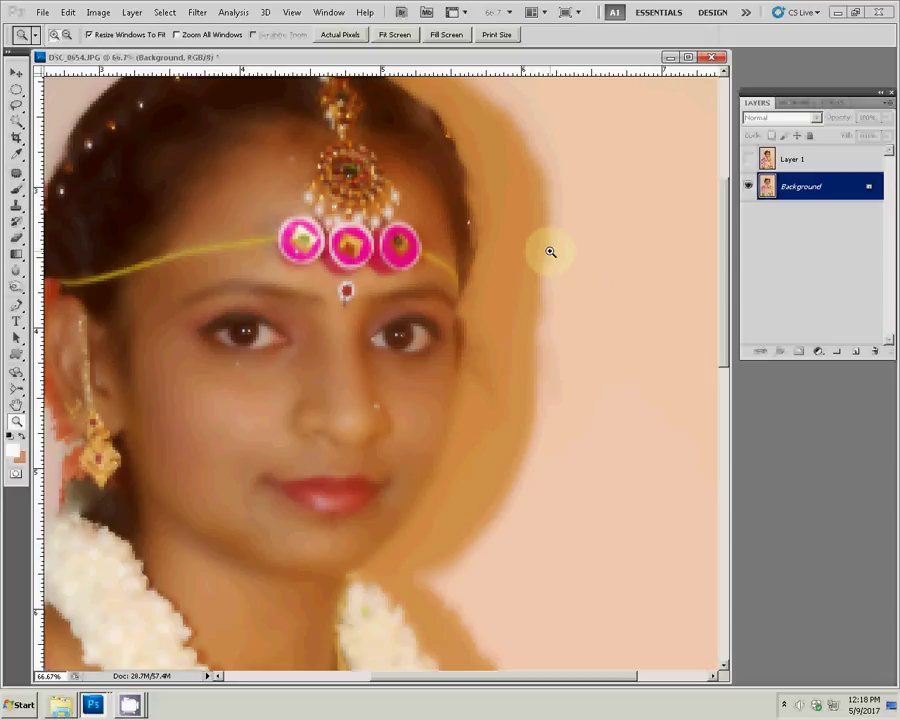
Step: Show and select Layer 1, then partly erase it with a 62%-opacity, size-90 Eraser
{"action": "left_click", "coordinate": [748, 159]}
{"action": "left_click", "coordinate": [805, 159]}
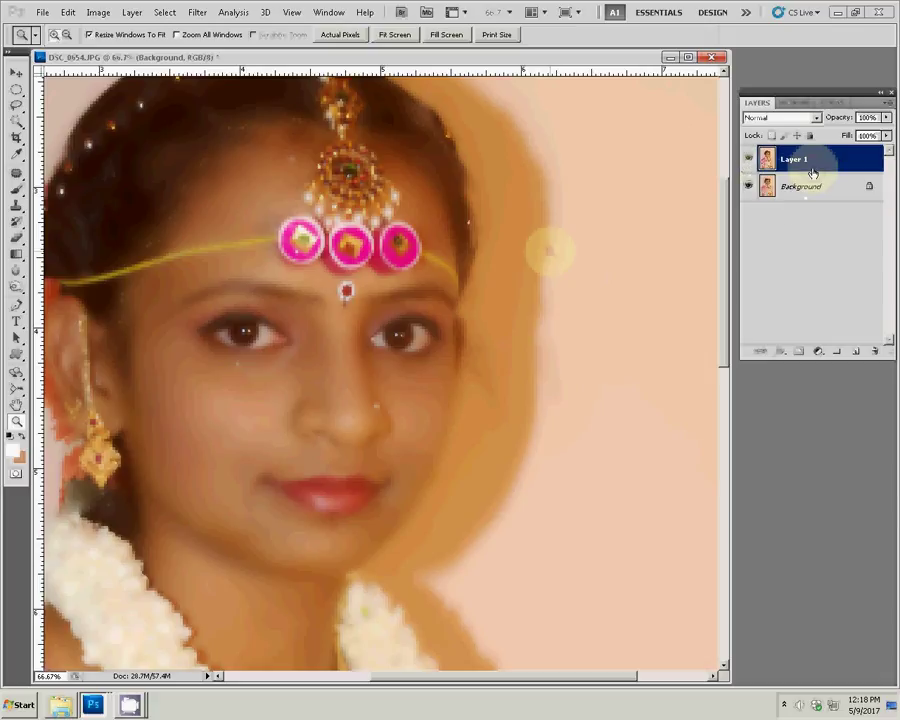
{"action": "left_click_drag", "start_coordinate": [205, 325], "coordinate": [229, 345]}
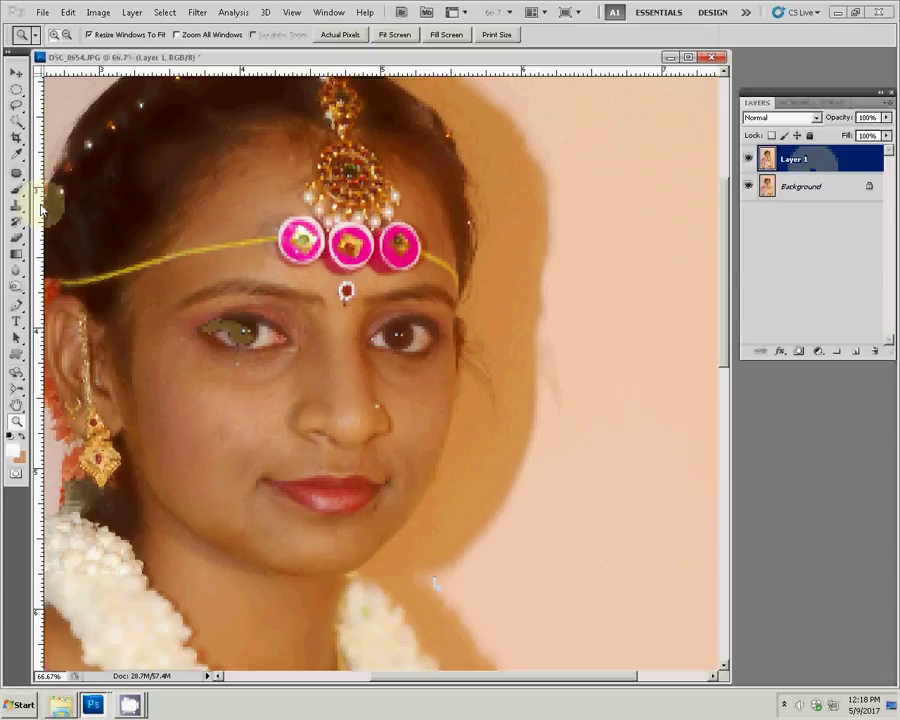
{"action": "left_click", "coordinate": [17, 238]}
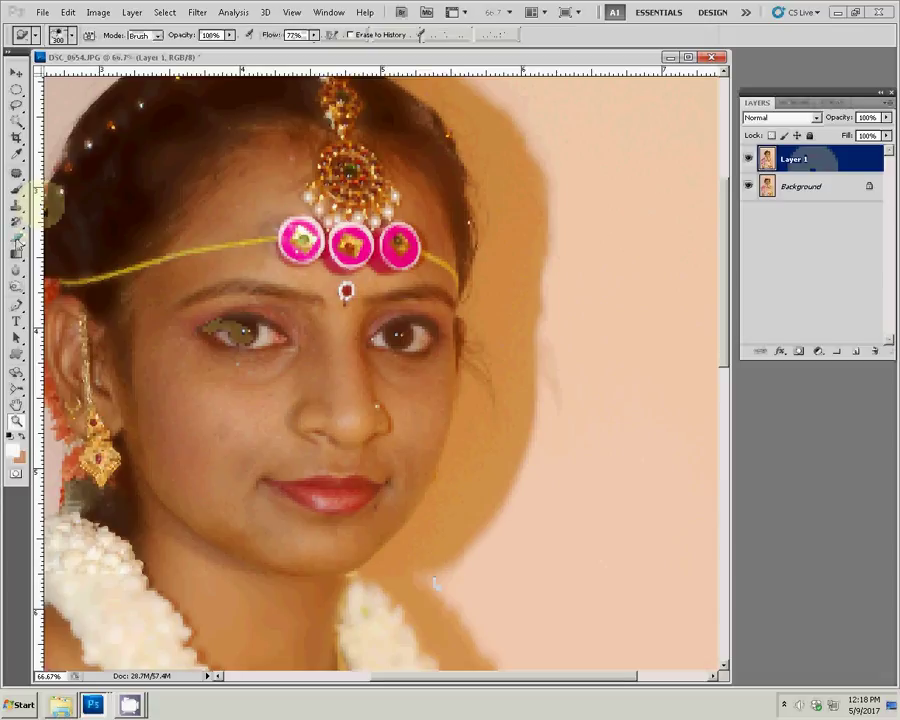
{"action": "left_click", "coordinate": [229, 35]}
{"action": "left_click", "coordinate": [204, 50]}
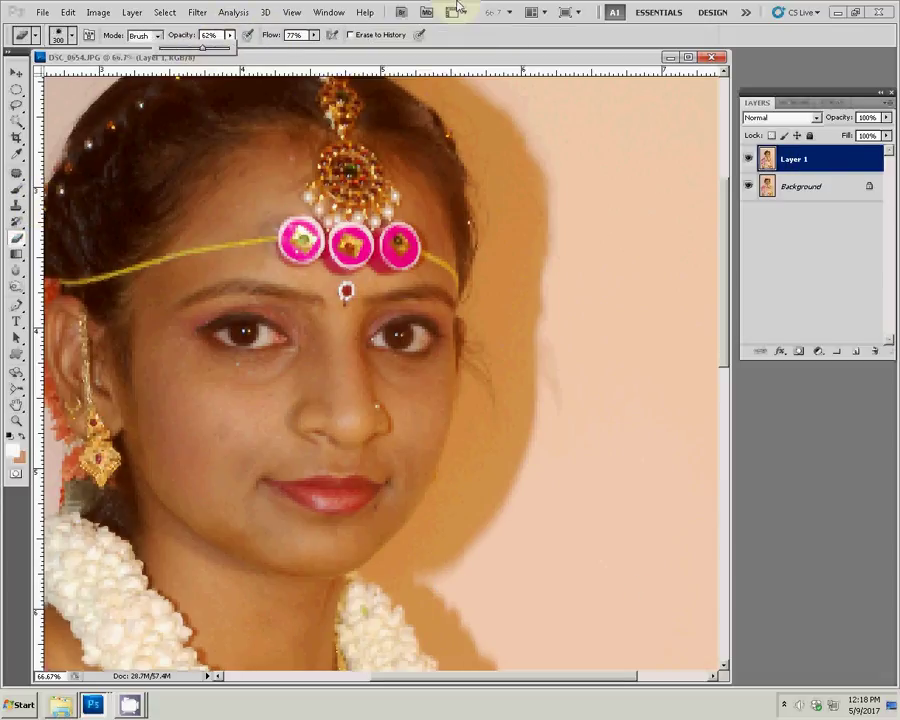
{"action": "key", "text": "bracketleft"}
{"action": "key", "text": "bracketleft"}
{"action": "key", "text": "bracketleft"}
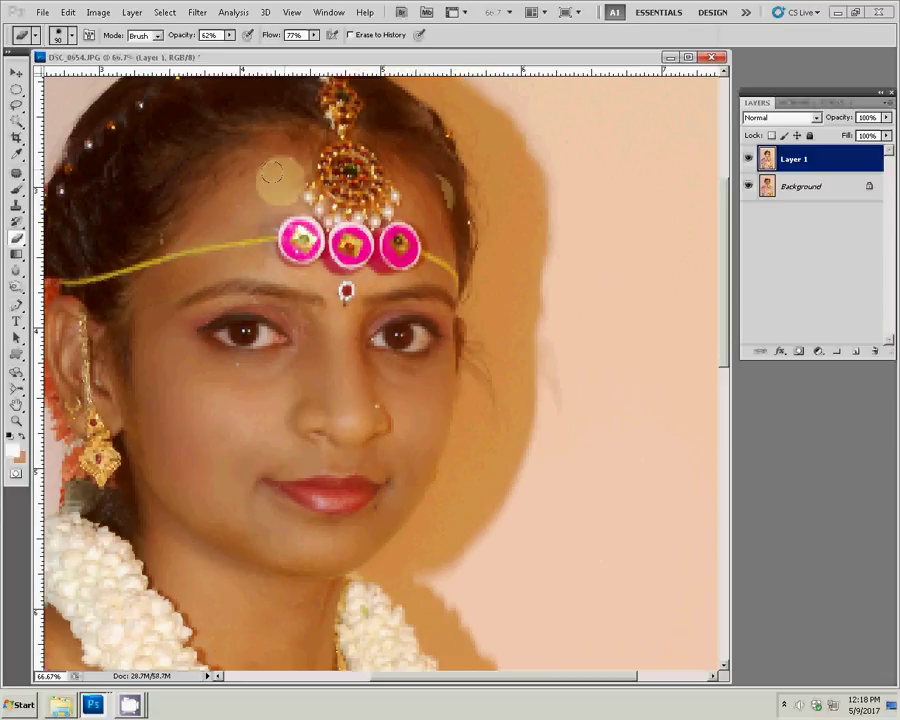
{"action": "left_click_drag", "start_coordinate": [209, 489], "coordinate": [230, 213]}
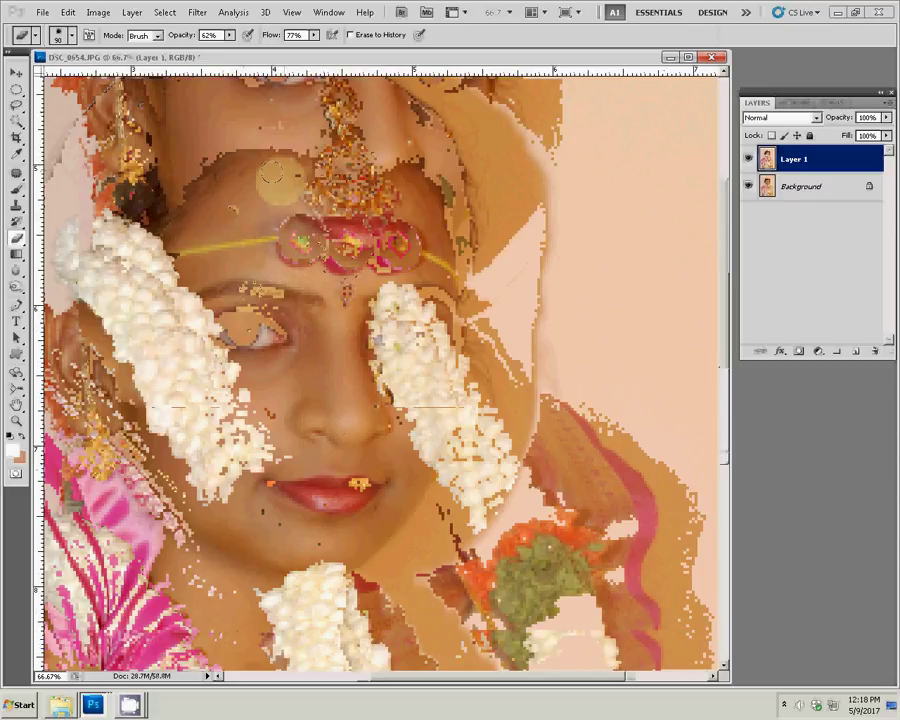
{"action": "scroll", "coordinate": [408, 516], "scroll_direction": "down", "scroll_amount": 5}
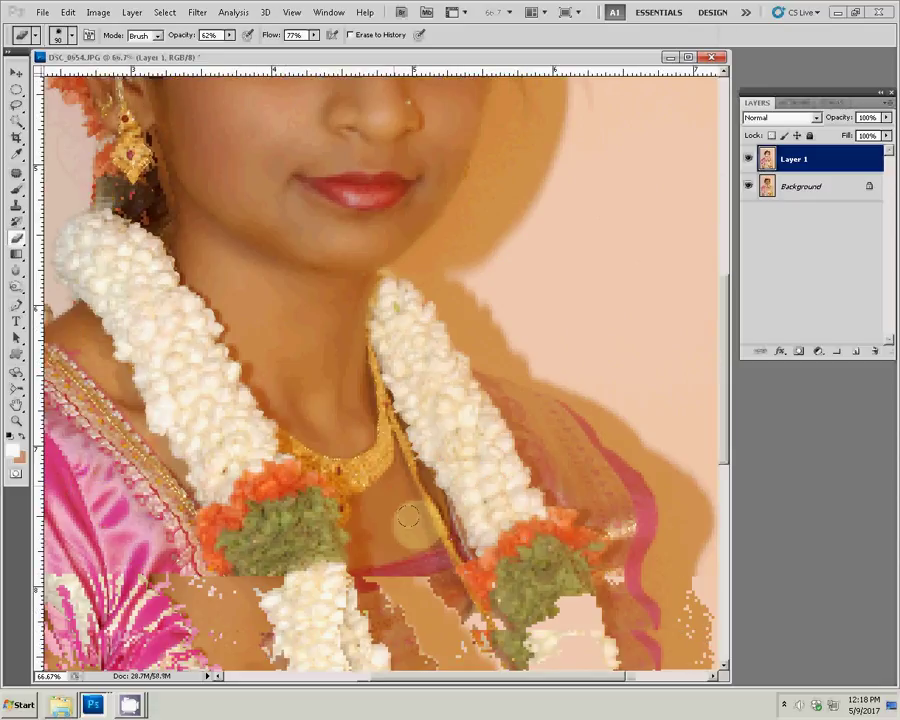
Step: Merge Layer 1 down into the Background and zoom to 100% on the neck area
{"action": "key", "text": "ctrl+e"}
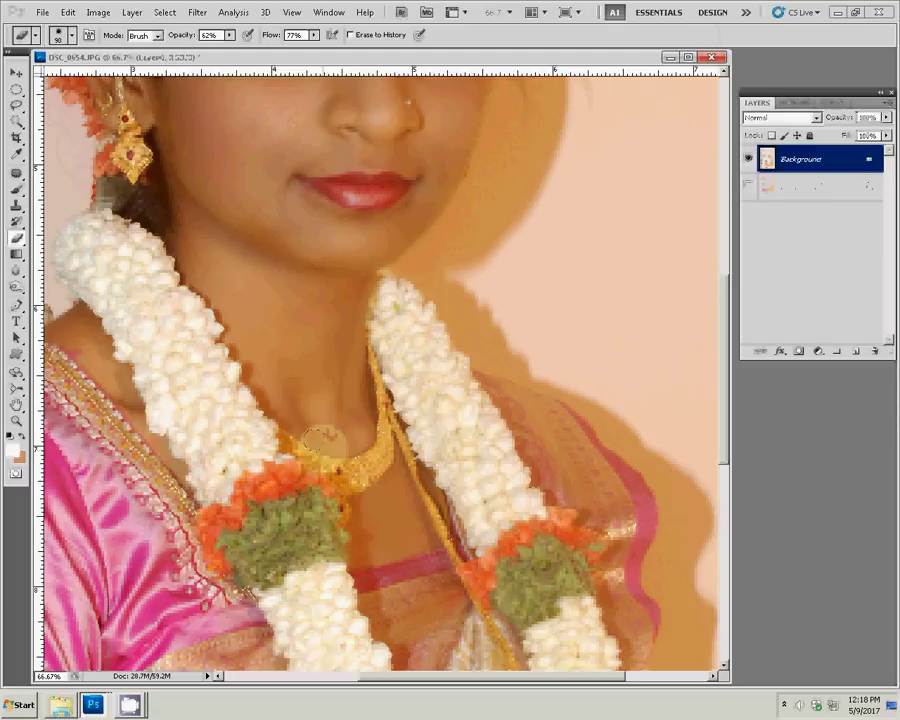
{"action": "key", "text": "z"}
{"action": "left_click", "coordinate": [450, 384]}
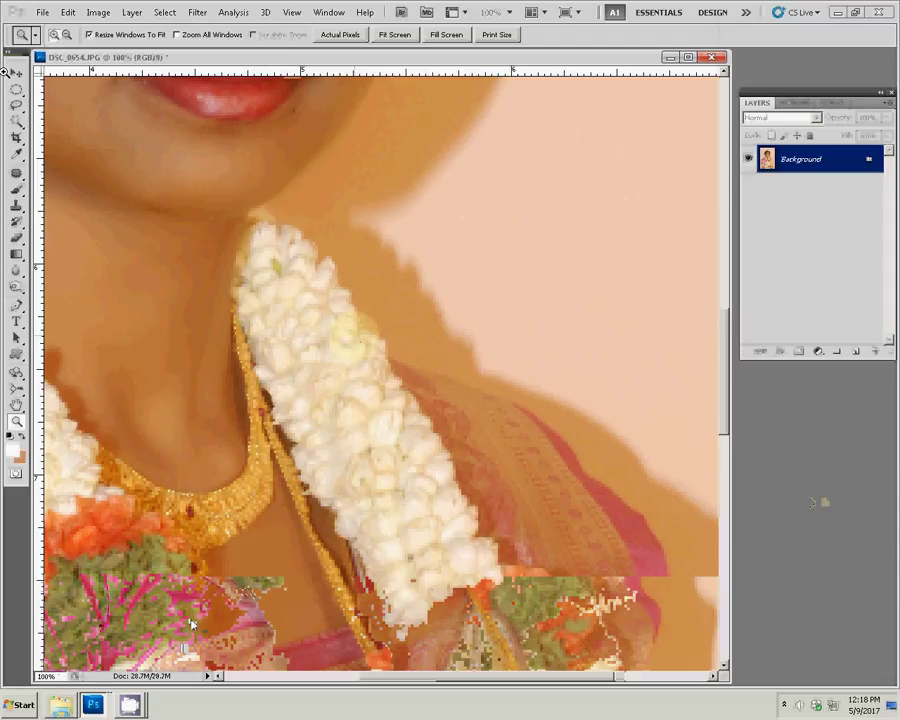
{"action": "left_click", "coordinate": [43, 13]}
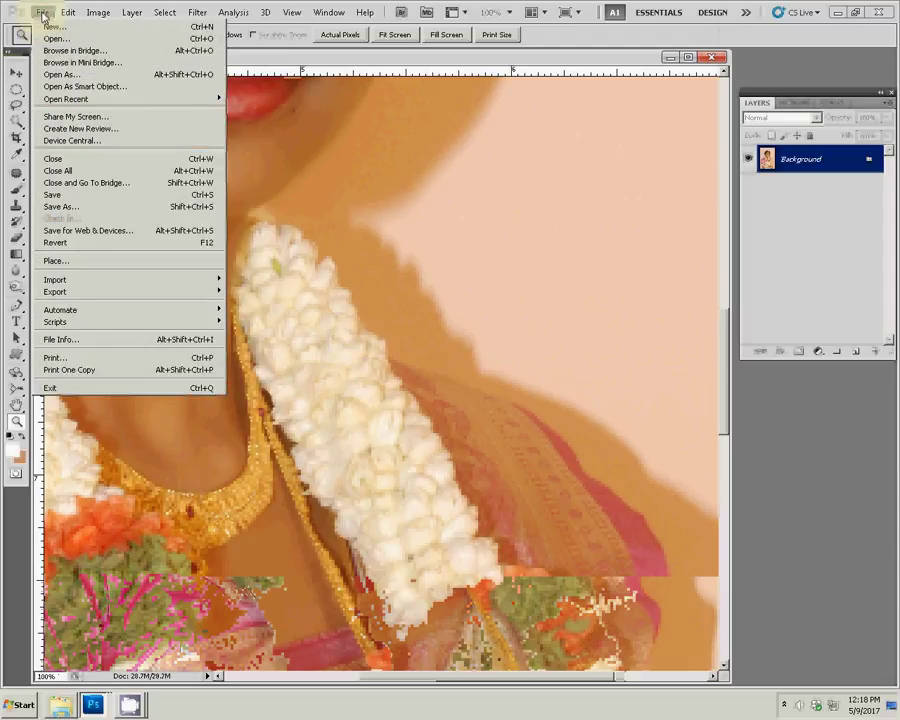
{"action": "left_click", "coordinate": [43, 14]}
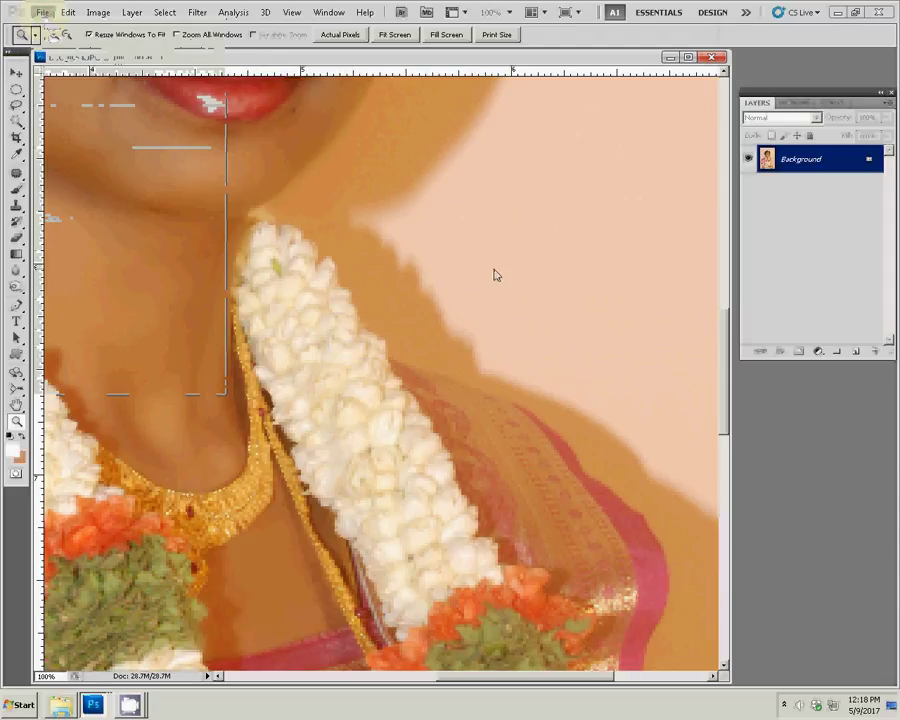
Step: Start a pen path tracing the bride's garland and sari edge down the outline
{"action": "key", "text": "p"}
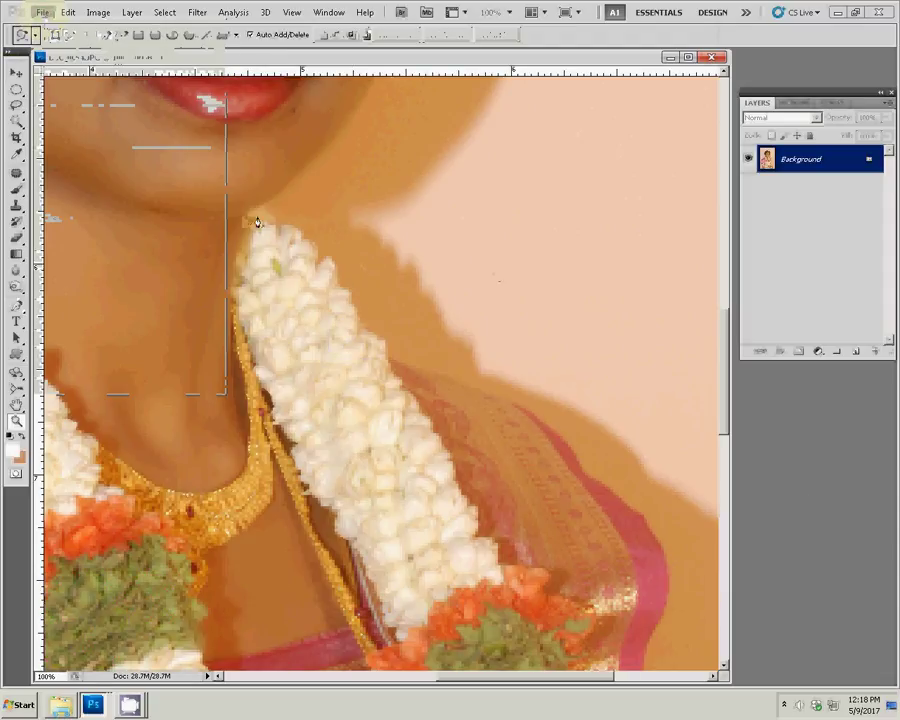
{"action": "left_click", "coordinate": [258, 211]}
{"action": "left_click", "coordinate": [313, 248]}
{"action": "left_click", "coordinate": [331, 271]}
{"action": "left_click", "coordinate": [376, 344]}
{"action": "left_click", "coordinate": [481, 392]}
{"action": "left_click", "coordinate": [547, 426]}
{"action": "left_click_drag", "start_coordinate": [620, 516], "coordinate": [426, 206]}
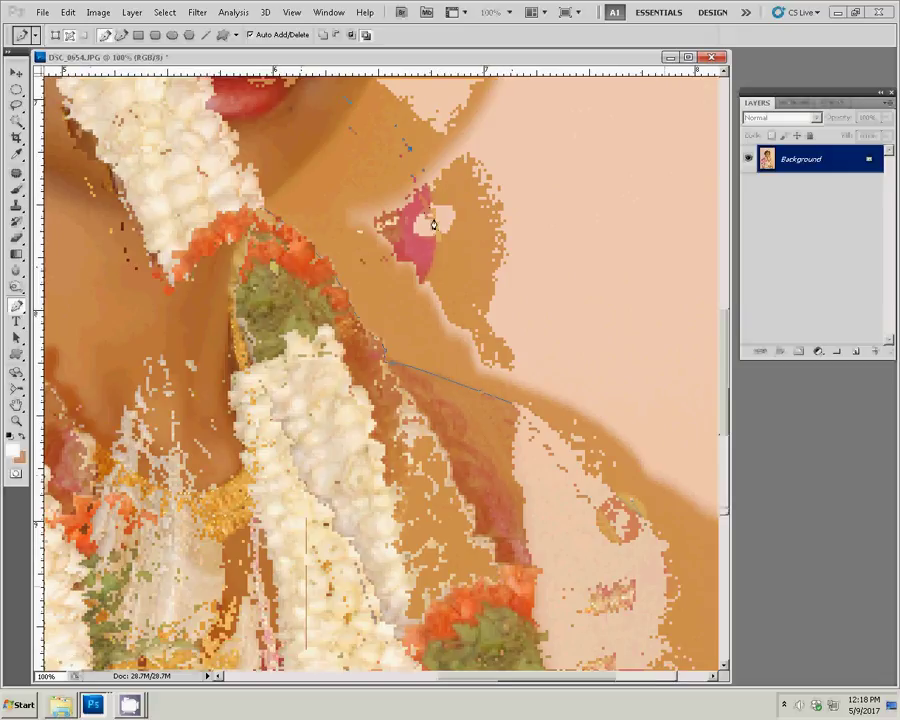
{"action": "left_click", "coordinate": [403, 320]}
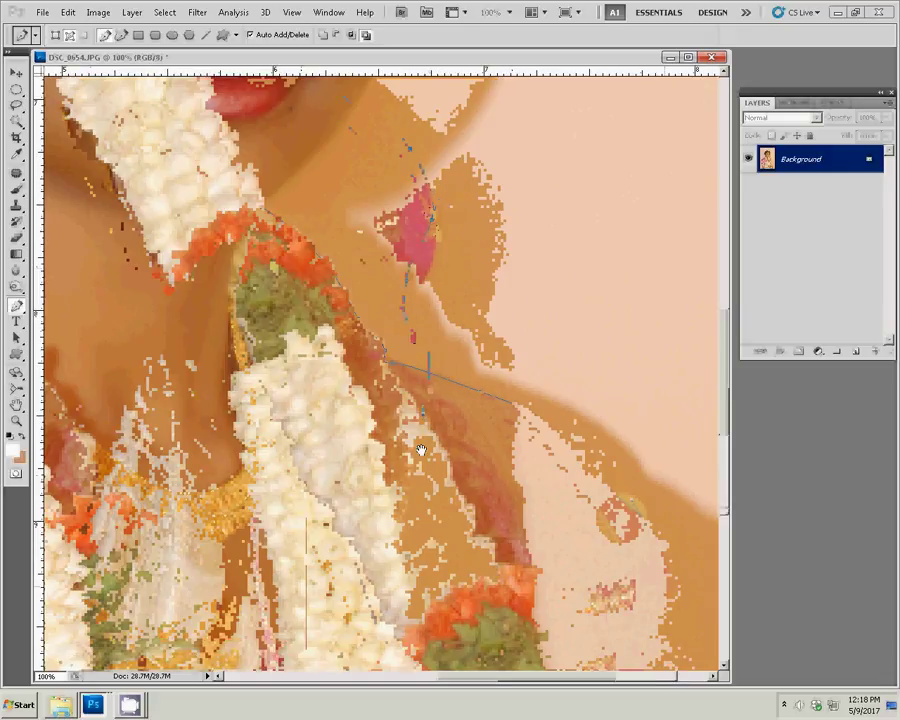
{"action": "left_click_drag", "start_coordinate": [429, 388], "coordinate": [440, 321]}
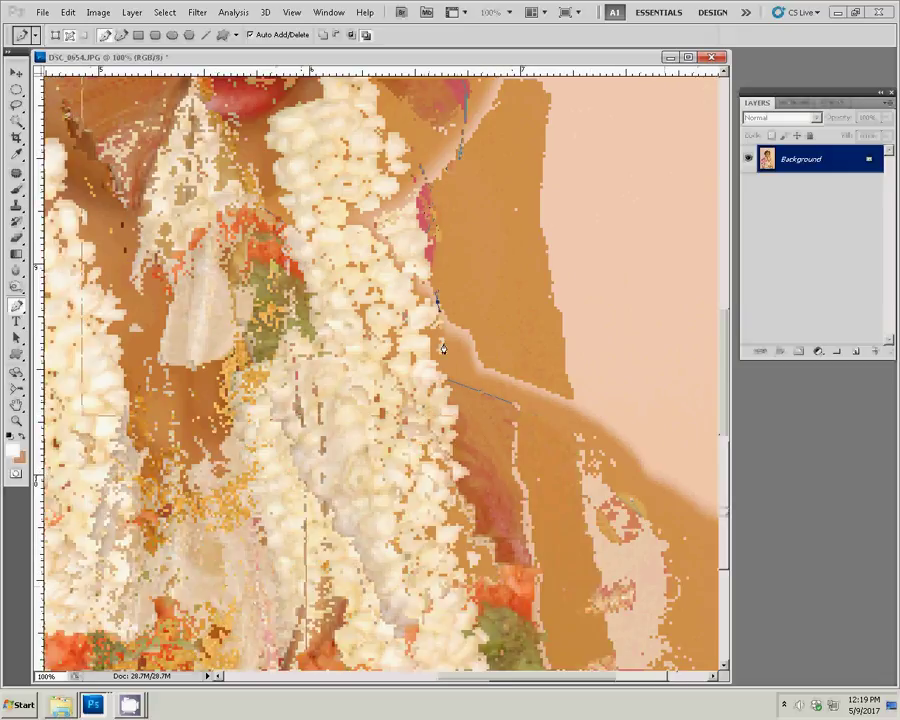
{"action": "left_click", "coordinate": [466, 538]}
{"action": "left_click_drag", "start_coordinate": [497, 292], "coordinate": [437, 171]}
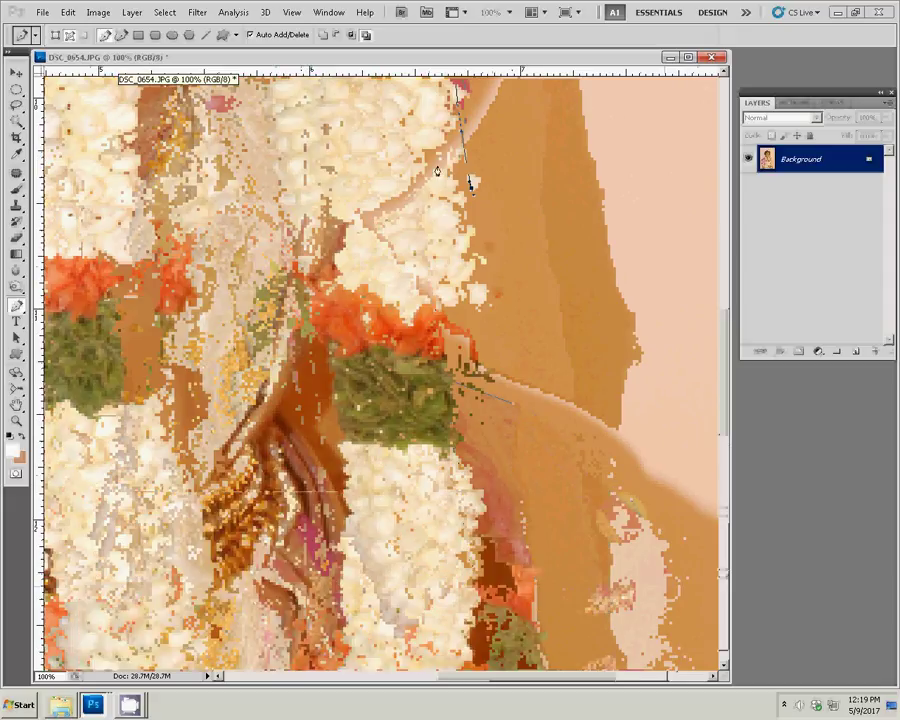
{"action": "left_click", "coordinate": [485, 257]}
{"action": "left_click_drag", "start_coordinate": [492, 376], "coordinate": [481, 467]}
{"action": "left_click", "coordinate": [492, 490]}
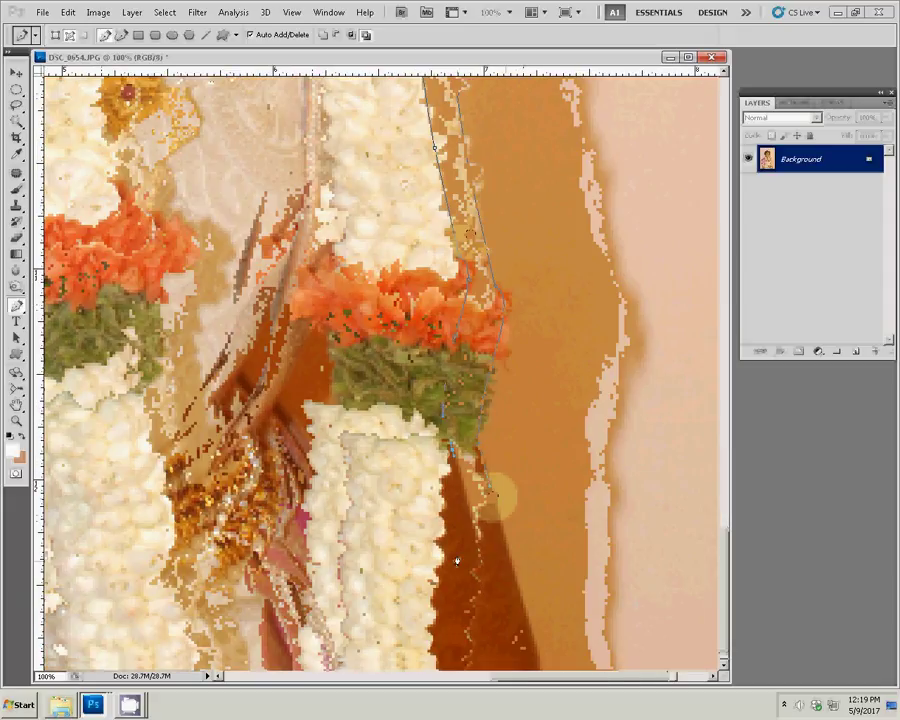
{"action": "left_click", "coordinate": [497, 618]}
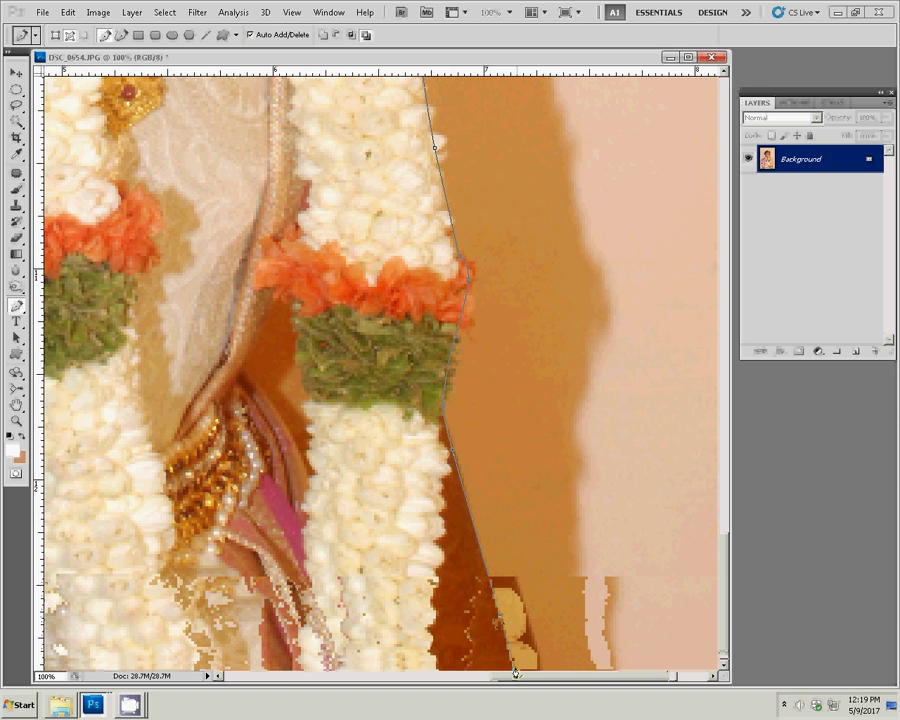
Step: Continue the path along the jewelled sleeve and belt, panning up past the shoulder to the earring
{"action": "mouse_move", "coordinate": [289, 577]}
{"action": "left_mouse_down"}
{"action": "mouse_move", "coordinate": [509, 577]}
{"action": "mouse_move", "coordinate": [619, 536]}
{"action": "left_mouse_up"}
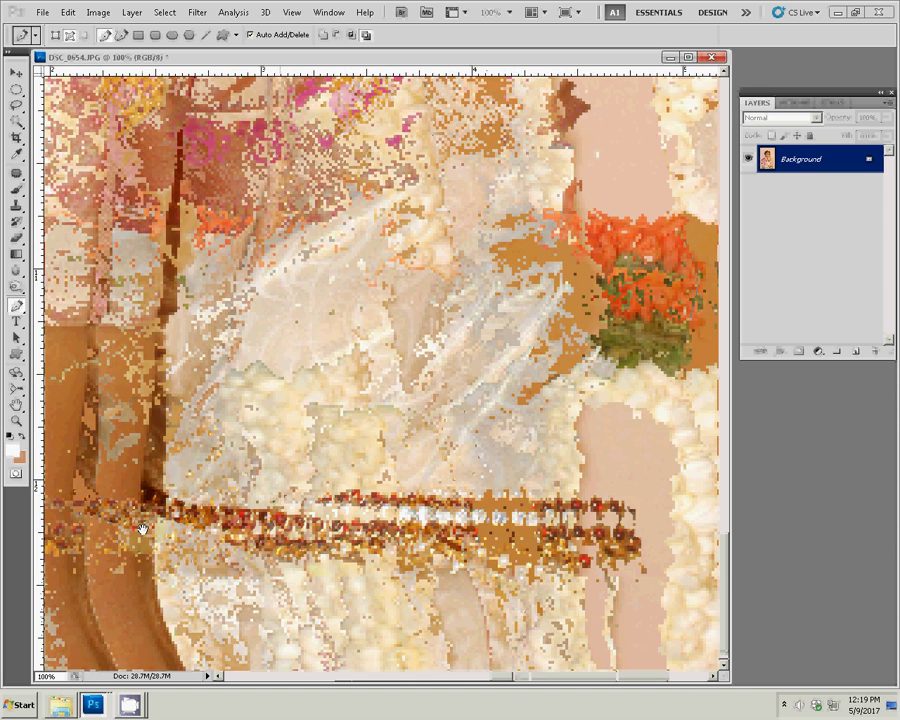
{"action": "left_click_drag", "start_coordinate": [440, 520], "coordinate": [549, 496]}
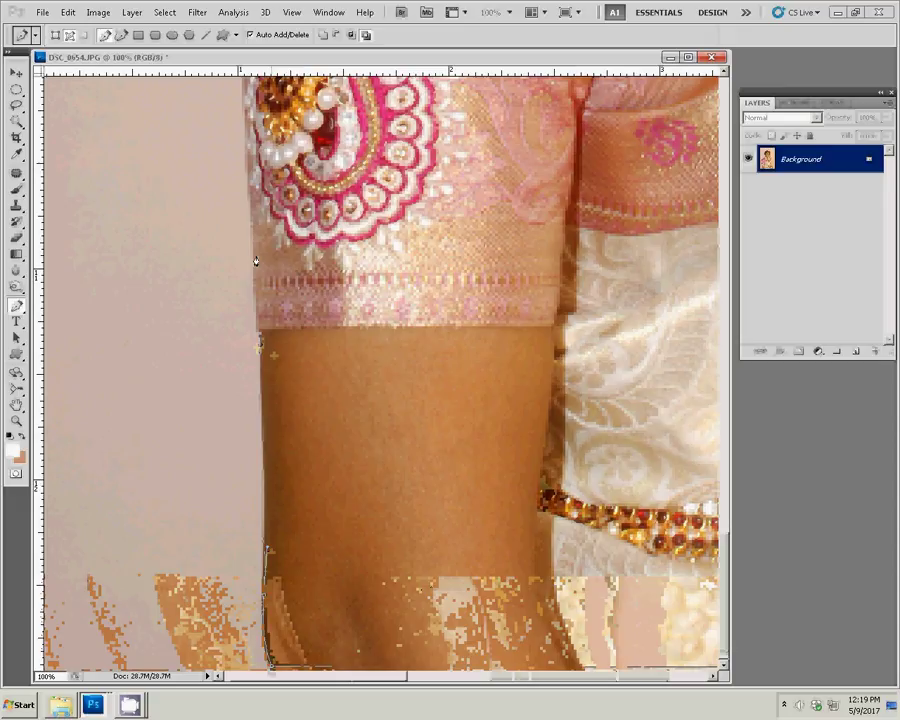
{"action": "left_click_drag", "start_coordinate": [244, 195], "coordinate": [234, 354]}
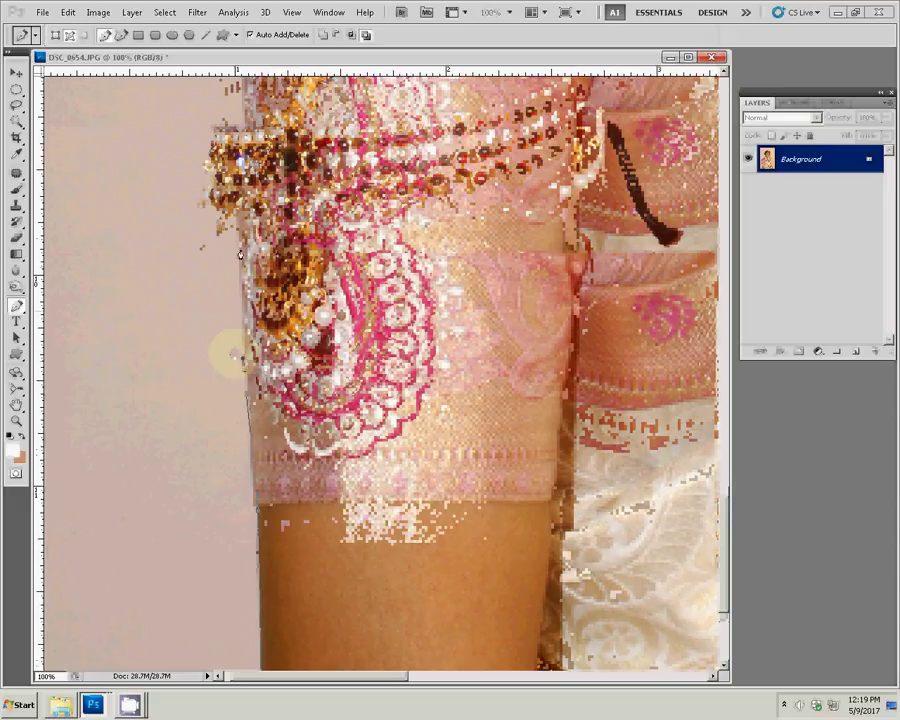
{"action": "left_click", "coordinate": [201, 248]}
{"action": "left_click", "coordinate": [223, 114]}
{"action": "scroll", "coordinate": [224, 114], "scroll_direction": "up", "scroll_amount": 5}
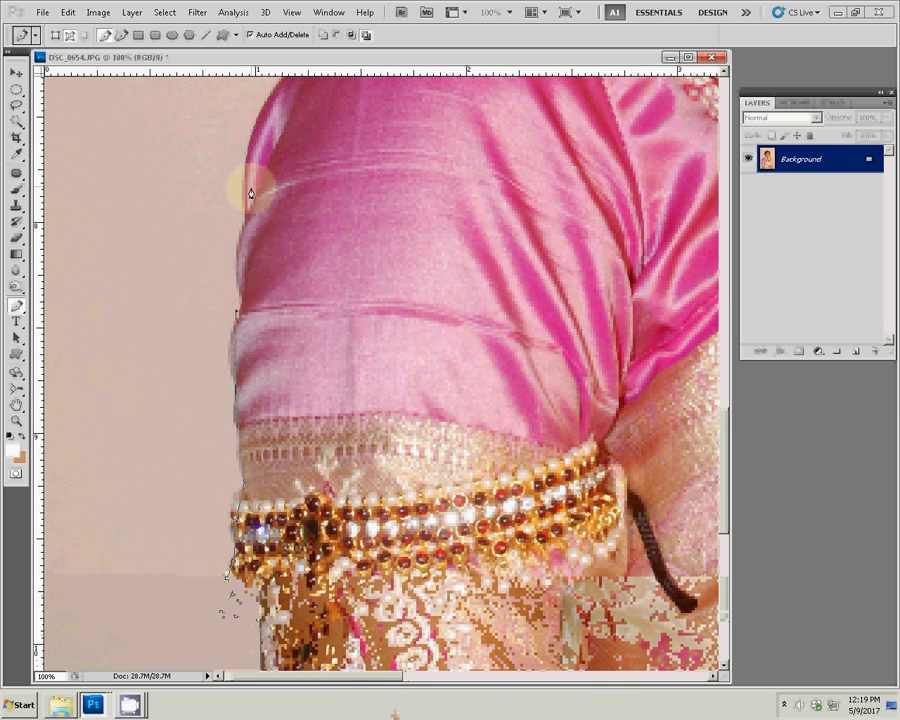
{"action": "left_click_drag", "start_coordinate": [256, 137], "coordinate": [175, 312]}
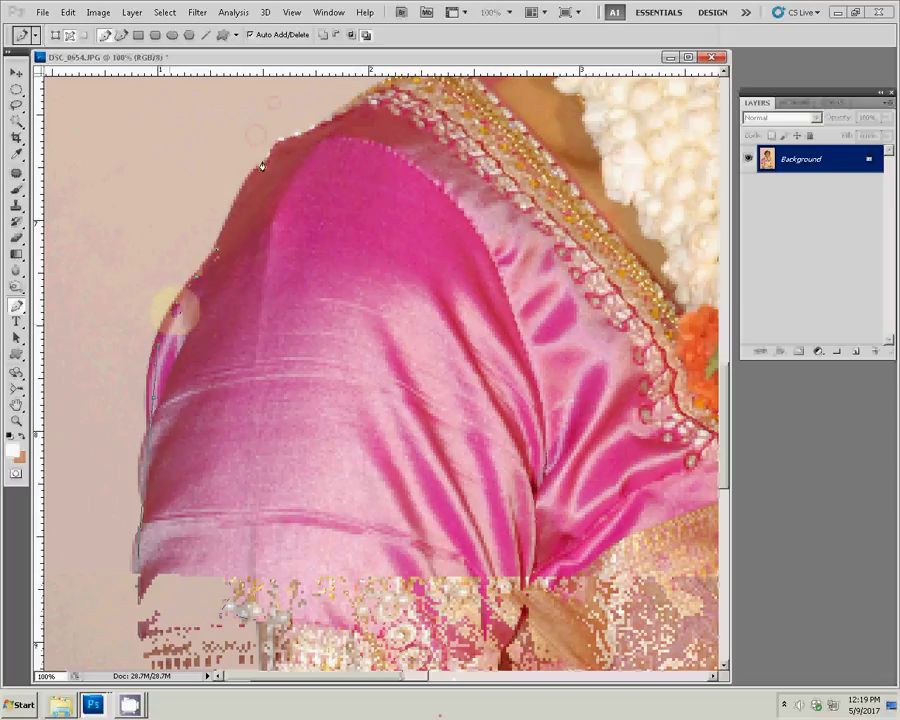
{"action": "left_click_drag", "start_coordinate": [388, 95], "coordinate": [338, 247]}
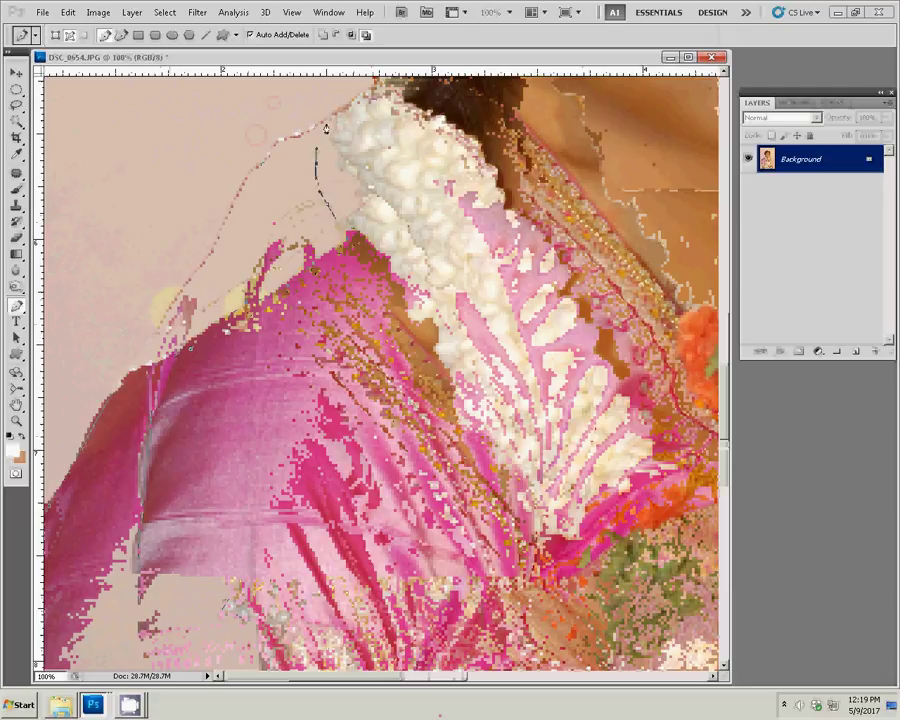
{"action": "left_click_drag", "start_coordinate": [372, 115], "coordinate": [260, 310]}
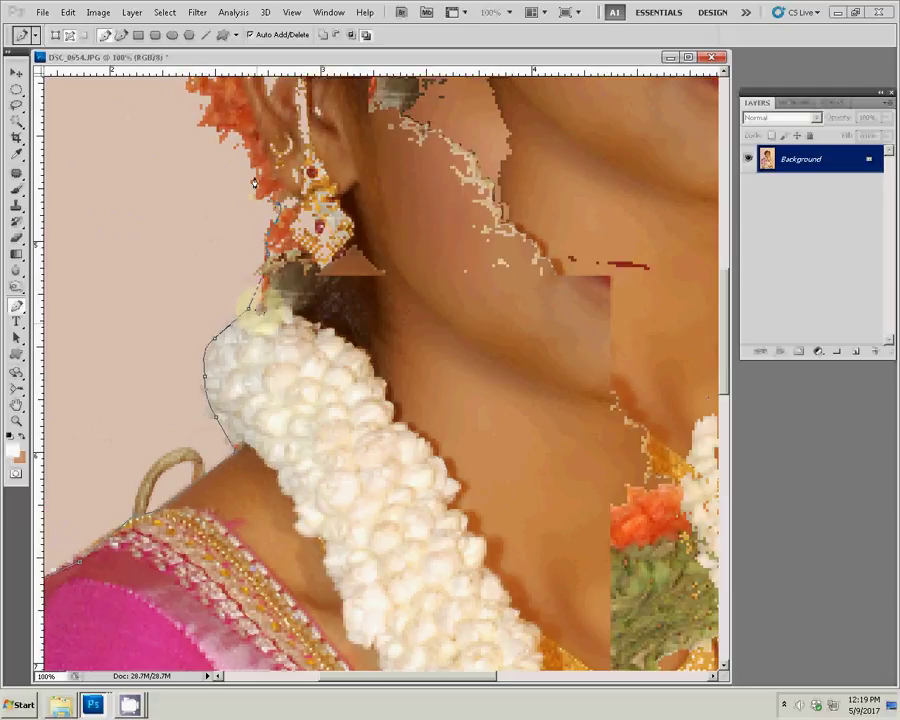
{"action": "left_click_drag", "start_coordinate": [201, 104], "coordinate": [196, 286]}
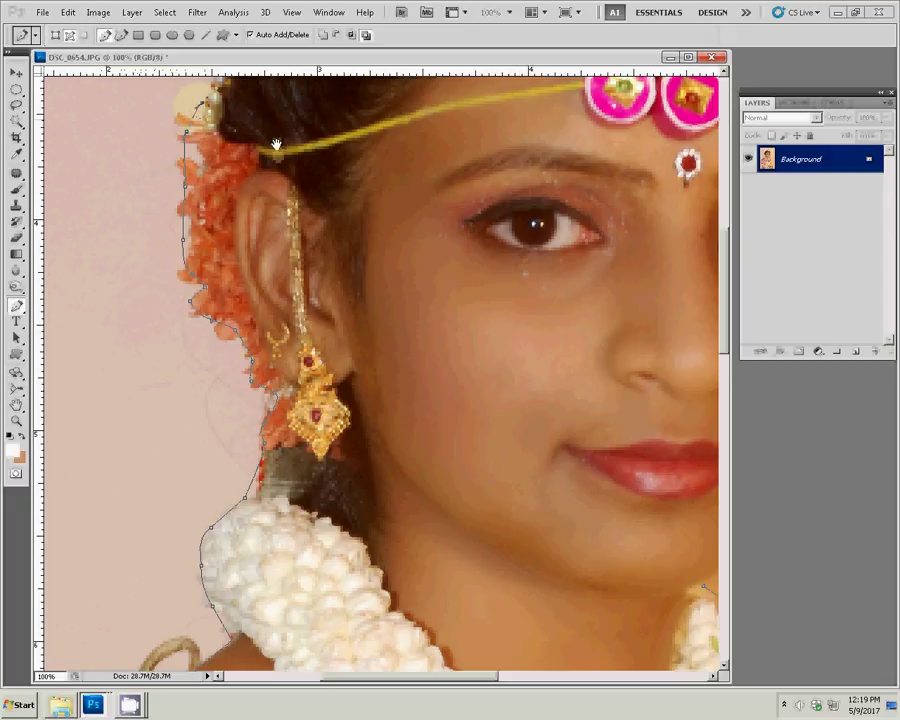
Step: Extend the pen path across the bride's hair outline
{"action": "left_click_drag", "start_coordinate": [275, 144], "coordinate": [184, 347]}
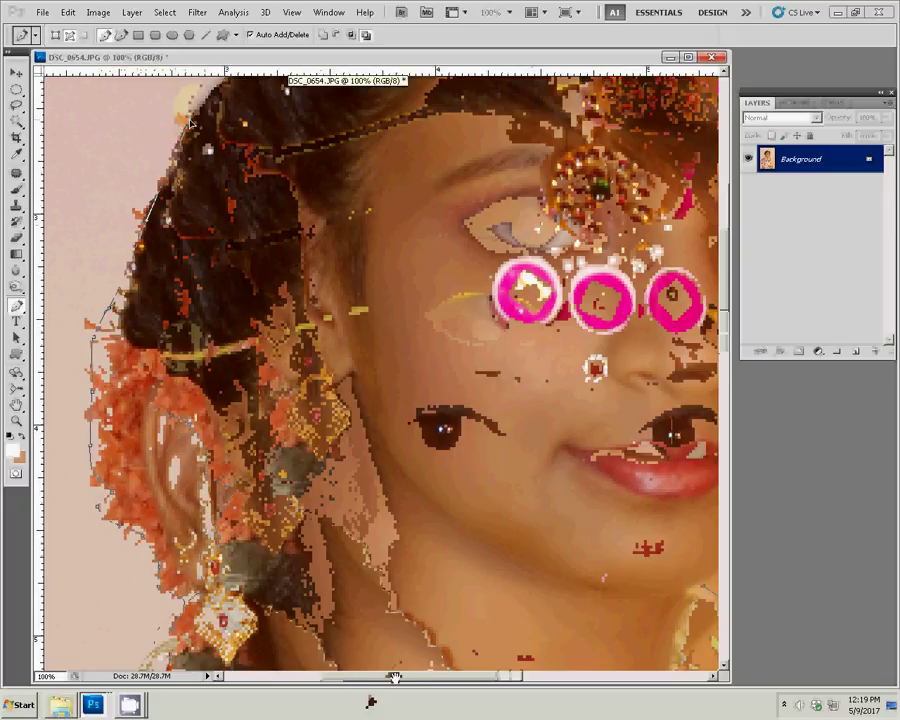
{"action": "left_click_drag", "start_coordinate": [190, 121], "coordinate": [182, 213]}
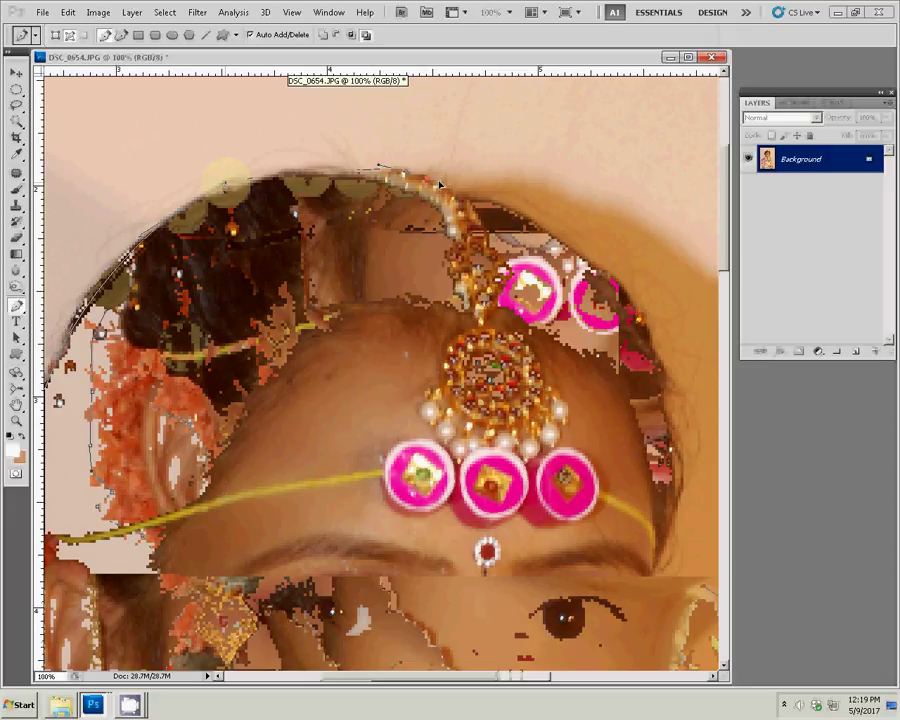
{"action": "left_click", "coordinate": [505, 217]}
{"action": "left_click", "coordinate": [630, 311]}
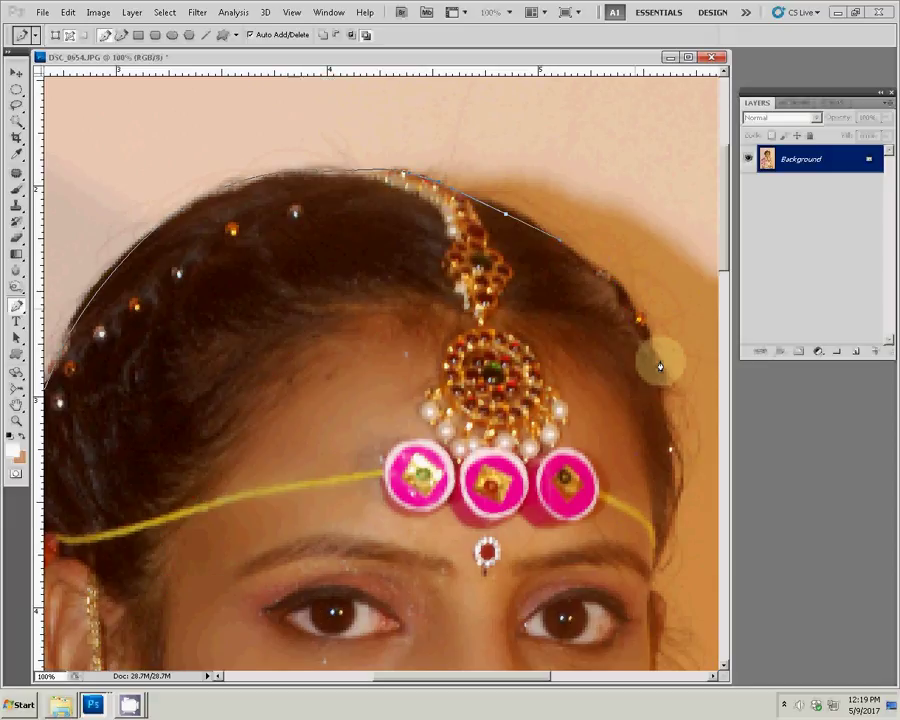
{"action": "left_click_drag", "start_coordinate": [663, 535], "coordinate": [463, 295]}
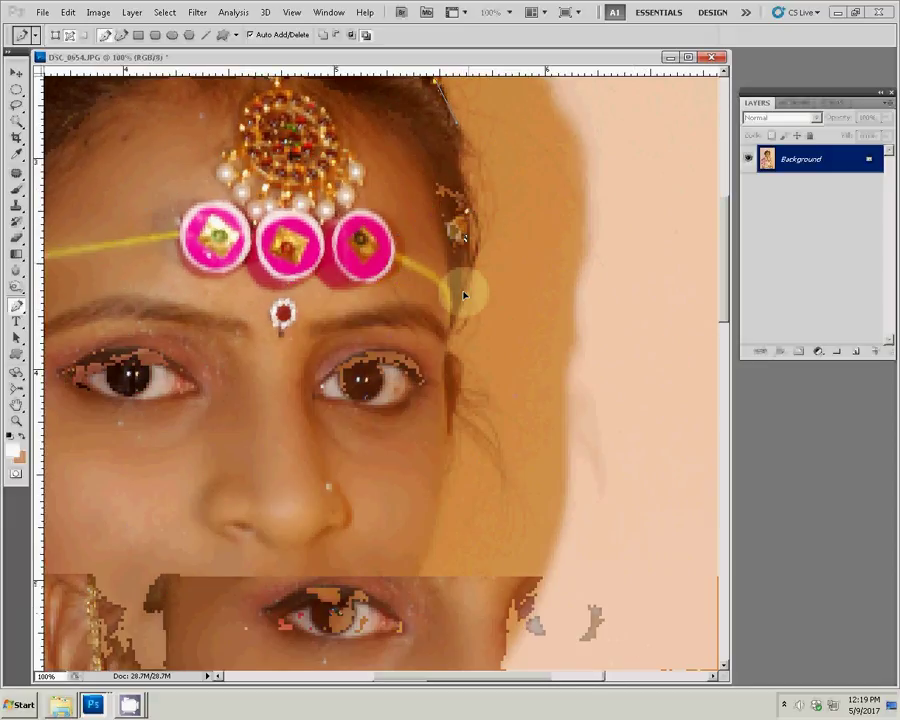
{"action": "left_click", "coordinate": [448, 355]}
Step: Continue the path down the cheek to the chin and convert it to a selection
{"action": "left_click_drag", "start_coordinate": [456, 408], "coordinate": [468, 226]}
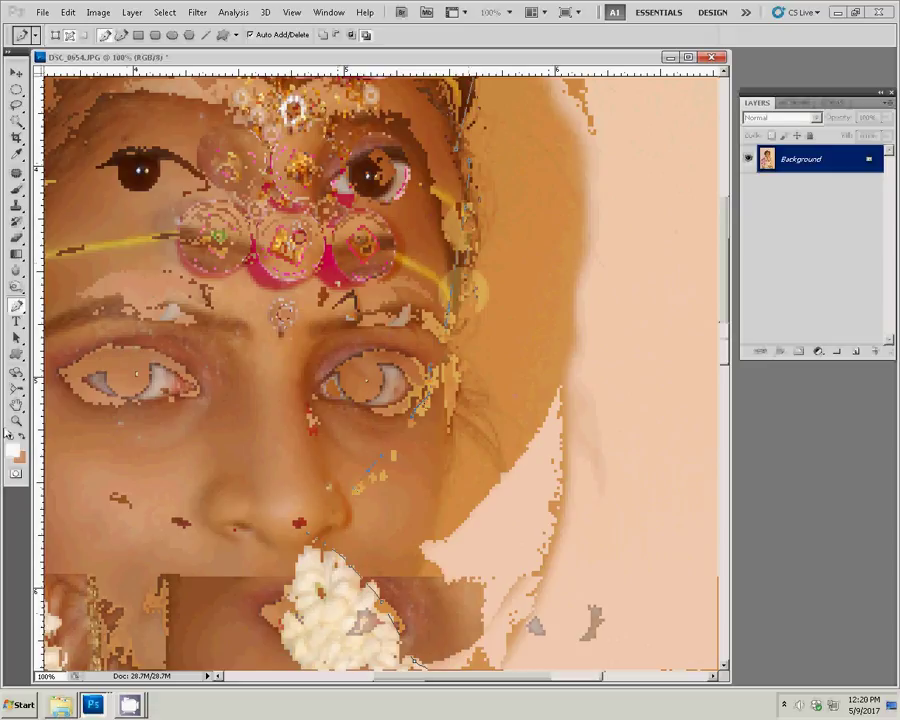
{"action": "left_click", "coordinate": [309, 541]}
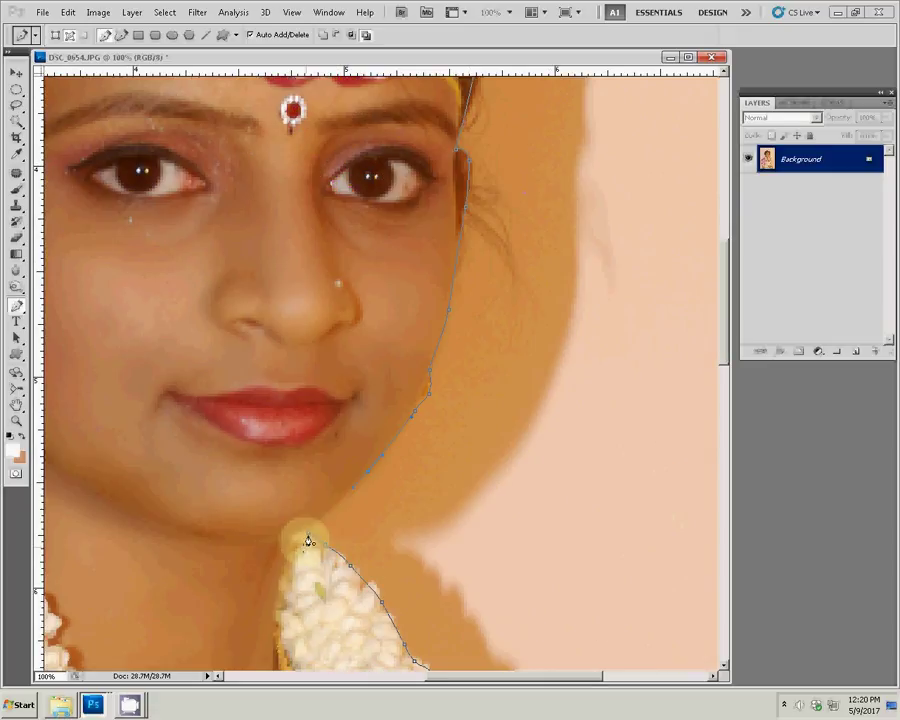
{"action": "right_click", "coordinate": [382, 296]}
{"action": "left_click", "coordinate": [422, 348]}
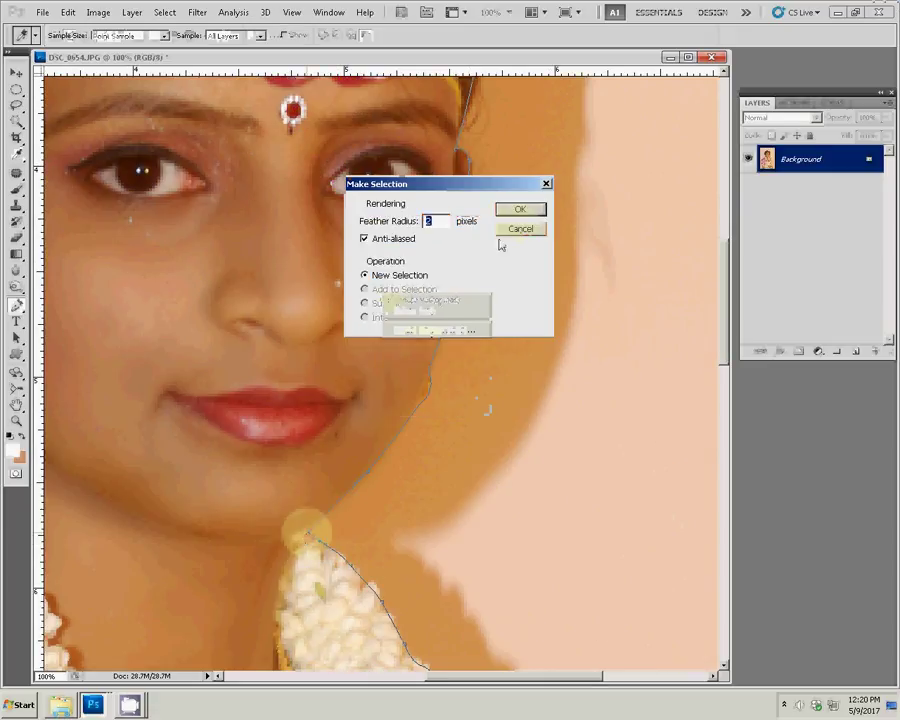
Step: Confirm the selection and copy the cut-out bride onto new layers with the path hidden
{"action": "left_click", "coordinate": [516, 208]}
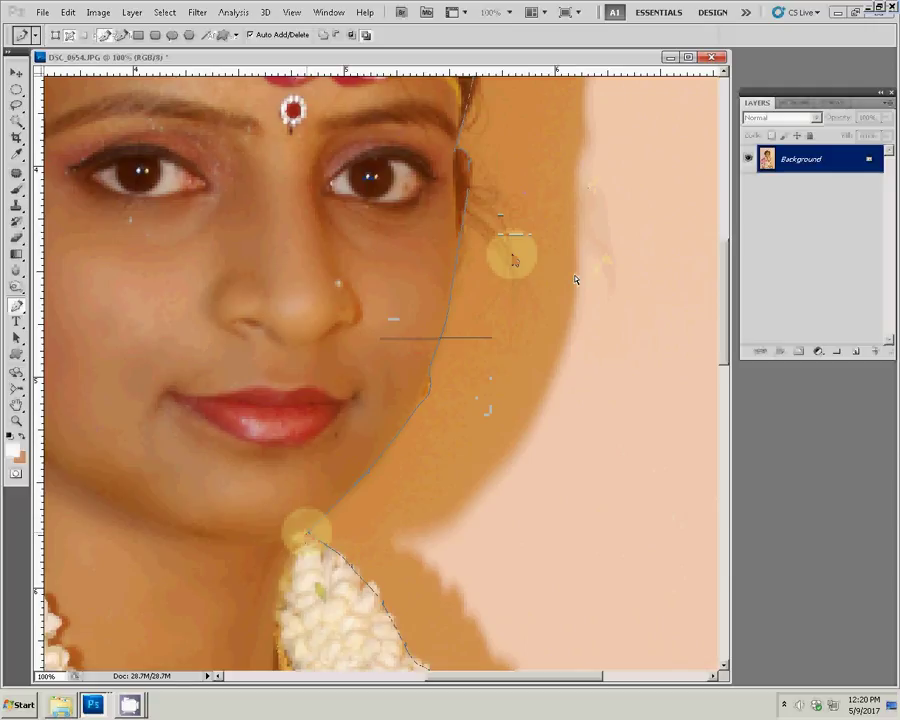
{"action": "key", "text": "ctrl+j"}
{"action": "key", "text": "ctrl+h"}
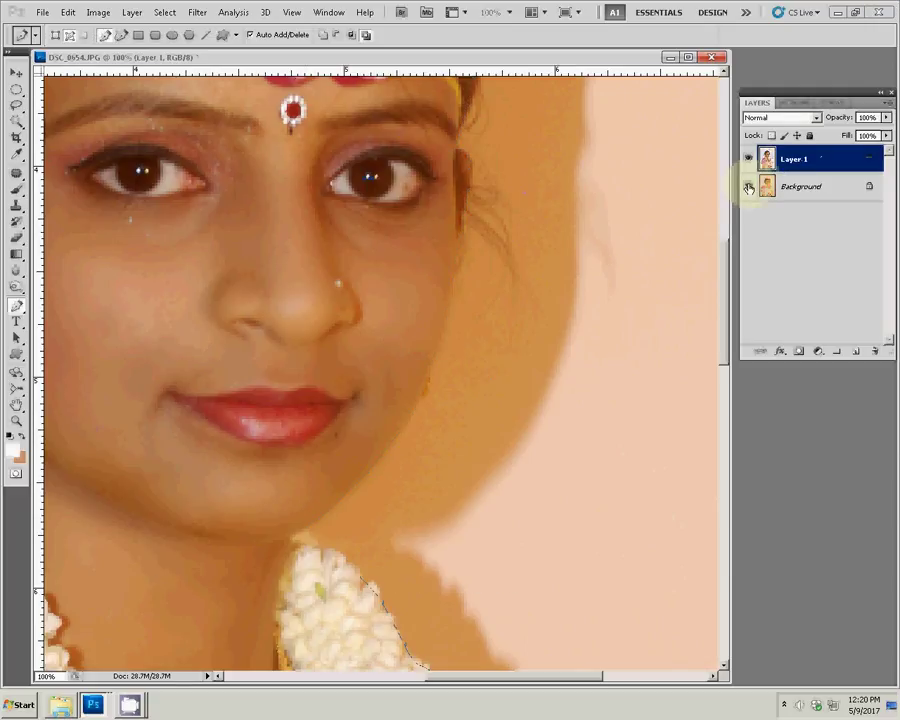
{"action": "left_click", "coordinate": [132, 12]}
{"action": "mouse_move", "coordinate": [150, 27]}
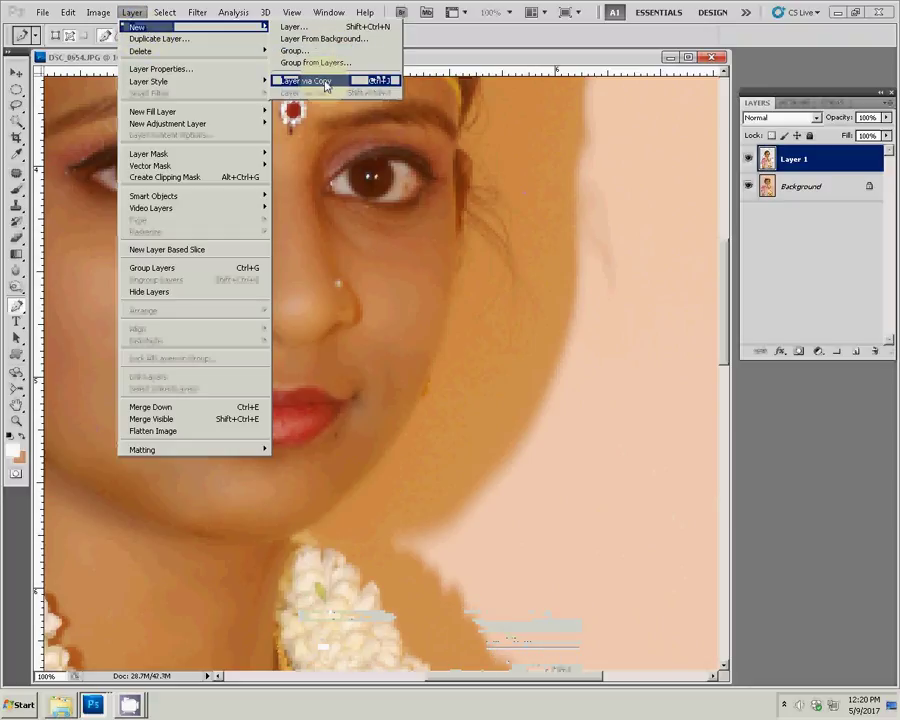
{"action": "left_click", "coordinate": [325, 81]}
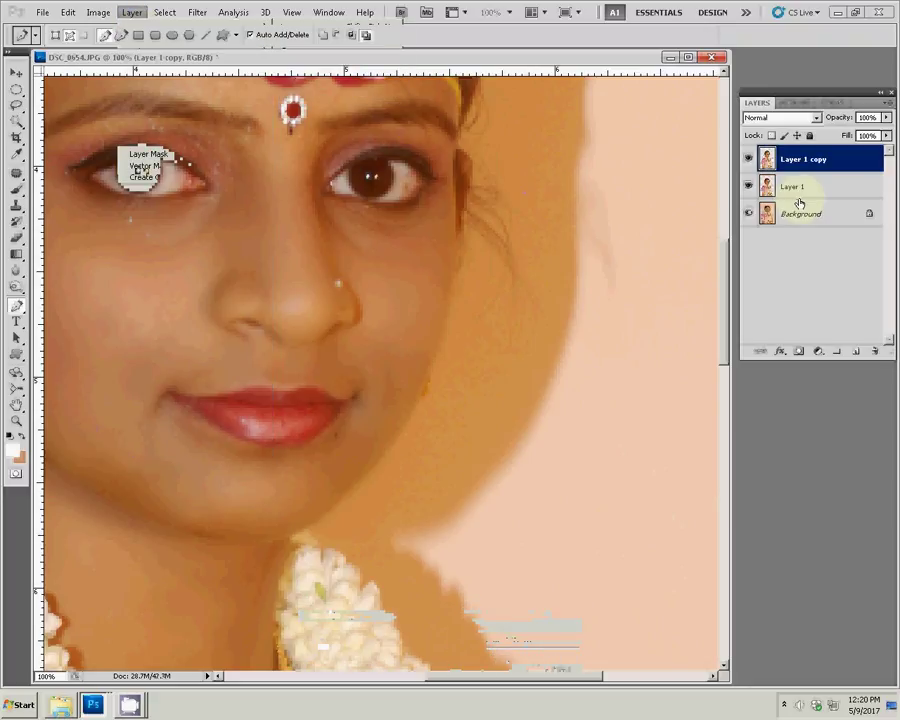
Step: Hide Layer 1 and Background, fit the cut-out on screen, and bring up the album spread
{"action": "left_click", "coordinate": [748, 186]}
{"action": "left_click", "coordinate": [748, 213]}
{"action": "key", "text": "z"}
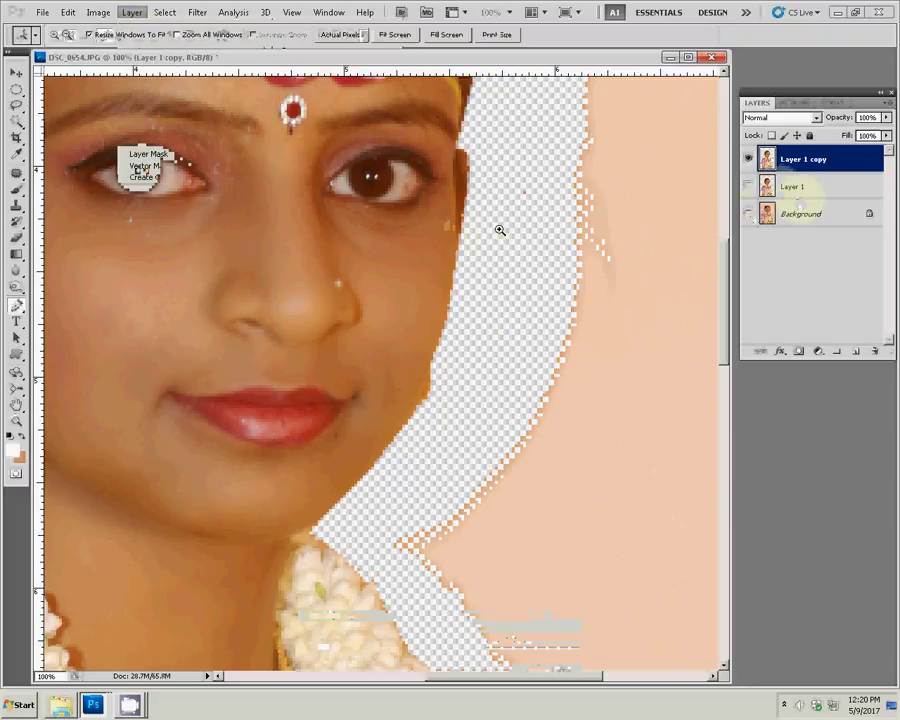
{"action": "right_click", "coordinate": [534, 233]}
{"action": "left_click", "coordinate": [564, 242]}
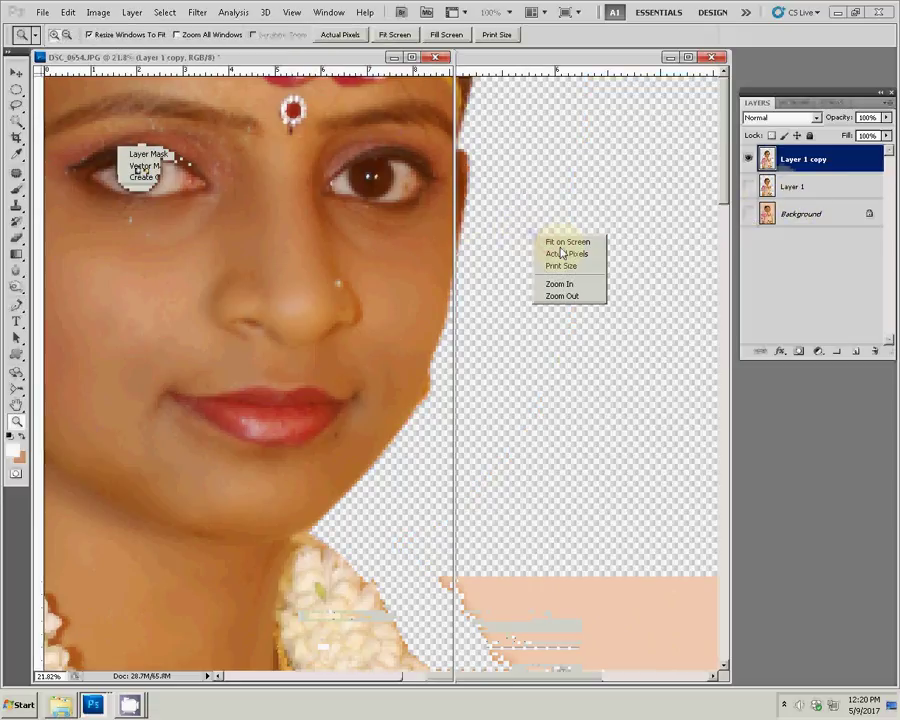
{"action": "left_click", "coordinate": [516, 275]}
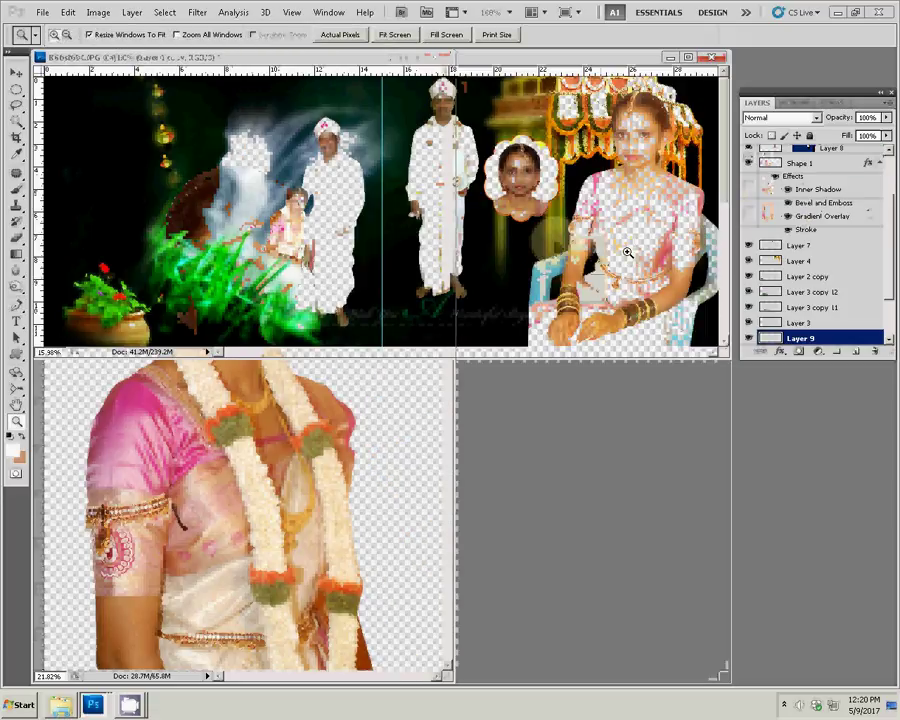
Step: Duplicate Layer 9 in the album, attempt a paste, then return to the bride document
{"action": "key", "text": "ctrl+j"}
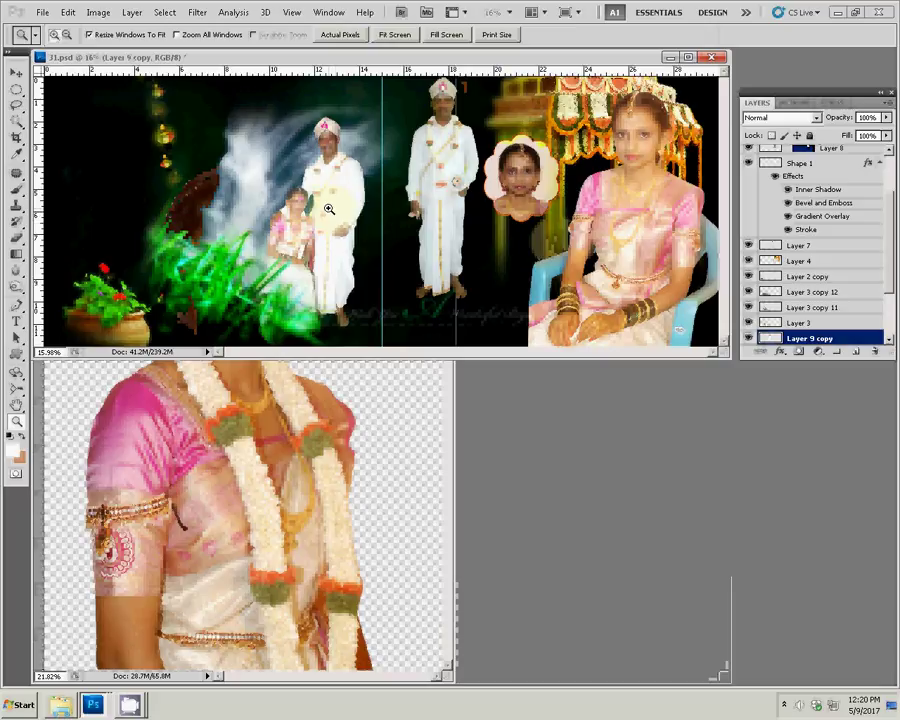
{"action": "key", "text": "ctrl+v"}
{"action": "key", "text": "Return"}
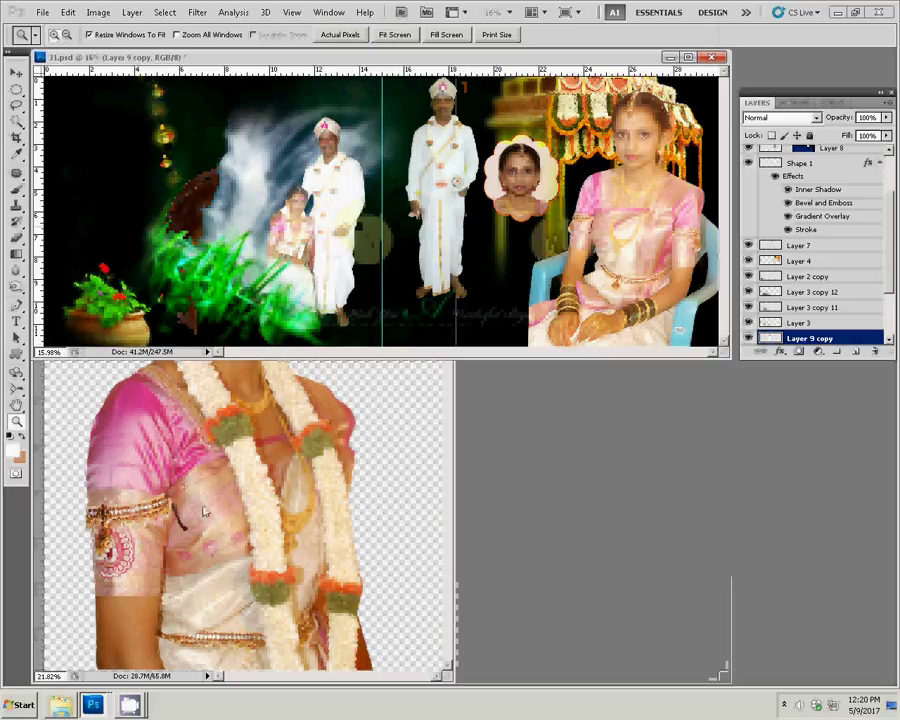
{"action": "key", "text": "v"}
{"action": "left_click", "coordinate": [240, 452]}
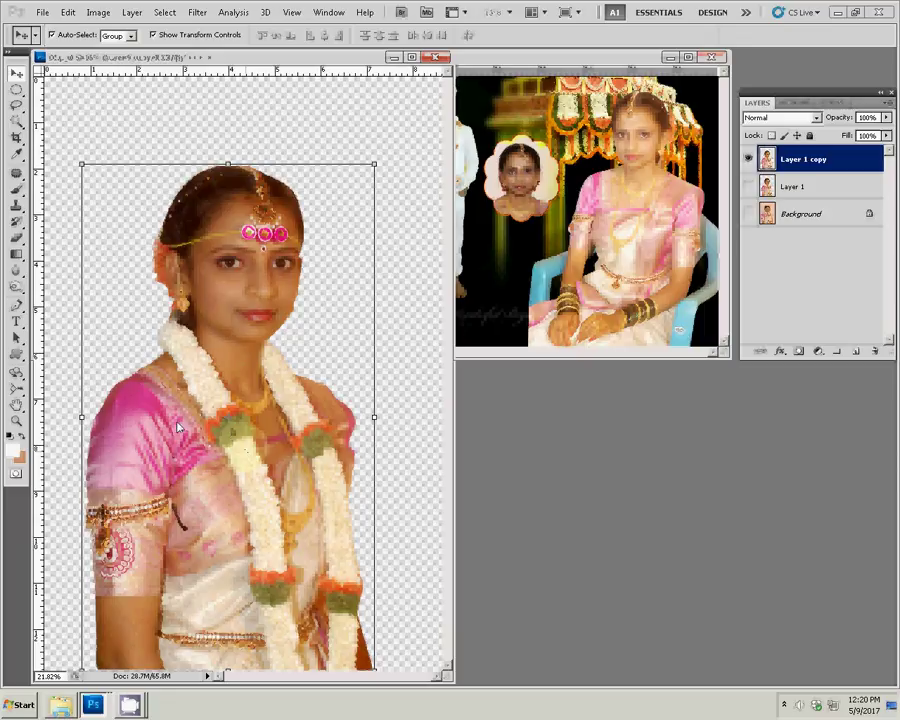
Step: Save the bride cut-out as DSC_0654.psd in the psd folder
{"action": "key", "text": "ctrl+shift+s"}
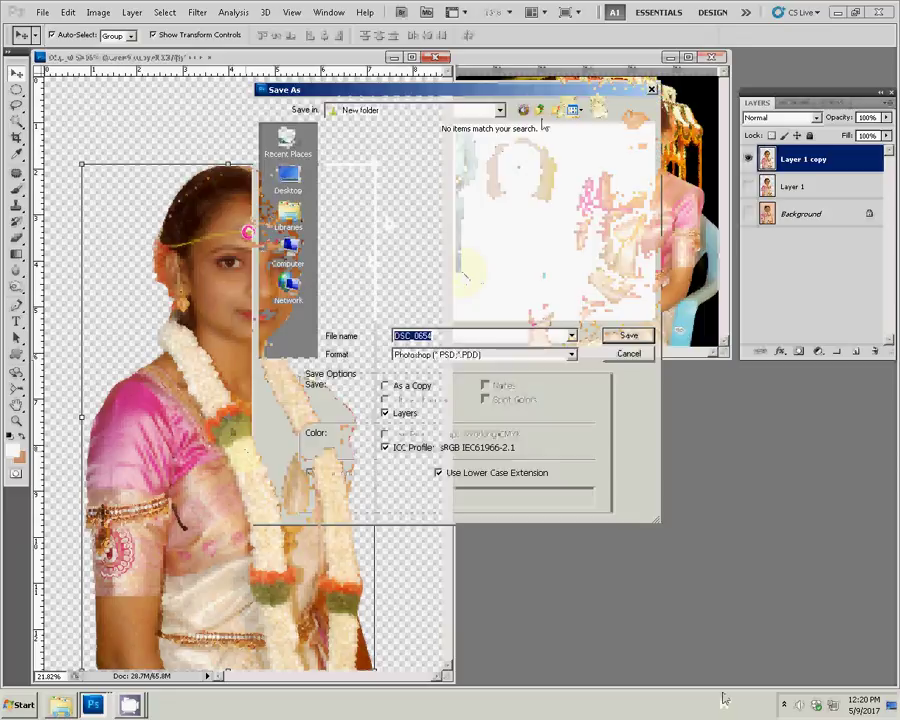
{"action": "left_click", "coordinate": [508, 175]}
{"action": "left_click", "coordinate": [625, 337]}
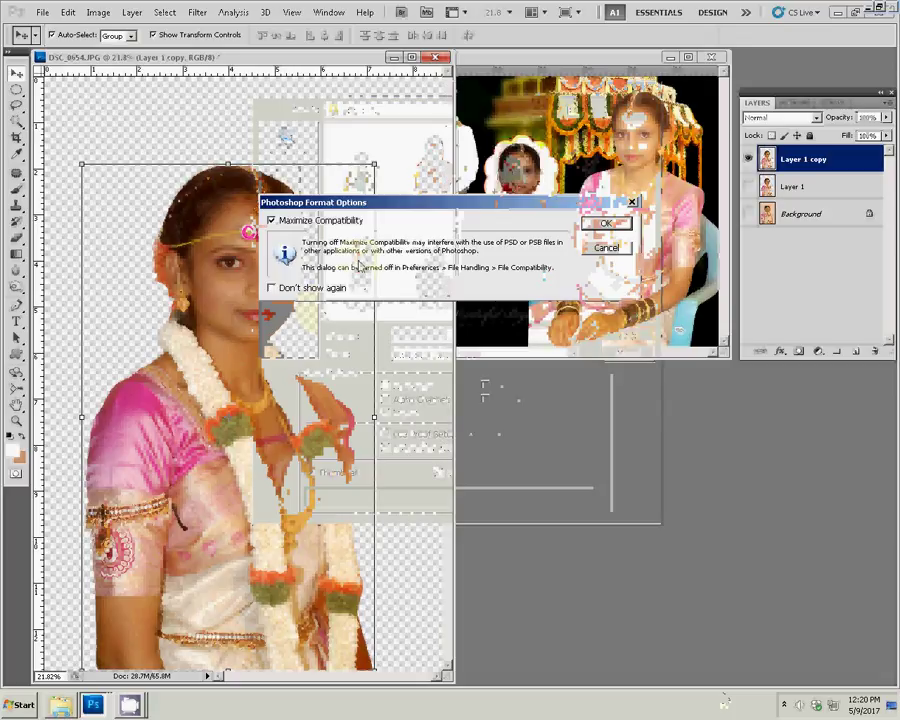
{"action": "left_click", "coordinate": [603, 221]}
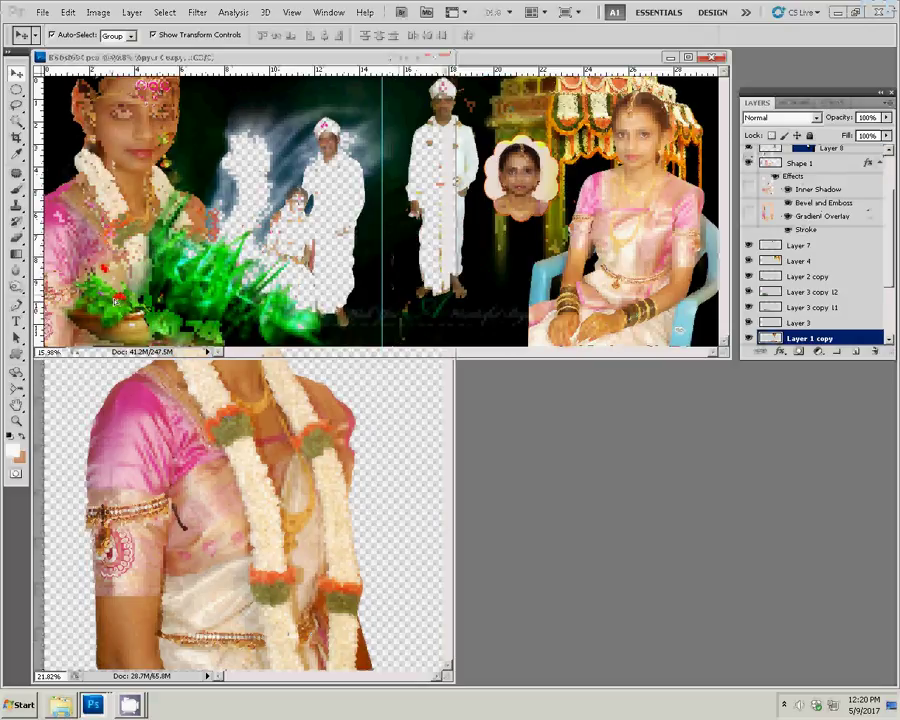
Step: Add a vertical guide, then scale the bride to 81.08% and place her at the spread's left edge
{"action": "mouse_move", "coordinate": [38, 200]}
{"action": "left_mouse_down"}
{"action": "mouse_move", "coordinate": [248, 82]}
{"action": "mouse_move", "coordinate": [110, 130]}
{"action": "left_mouse_up"}
{"action": "key", "text": "ctrl+t"}
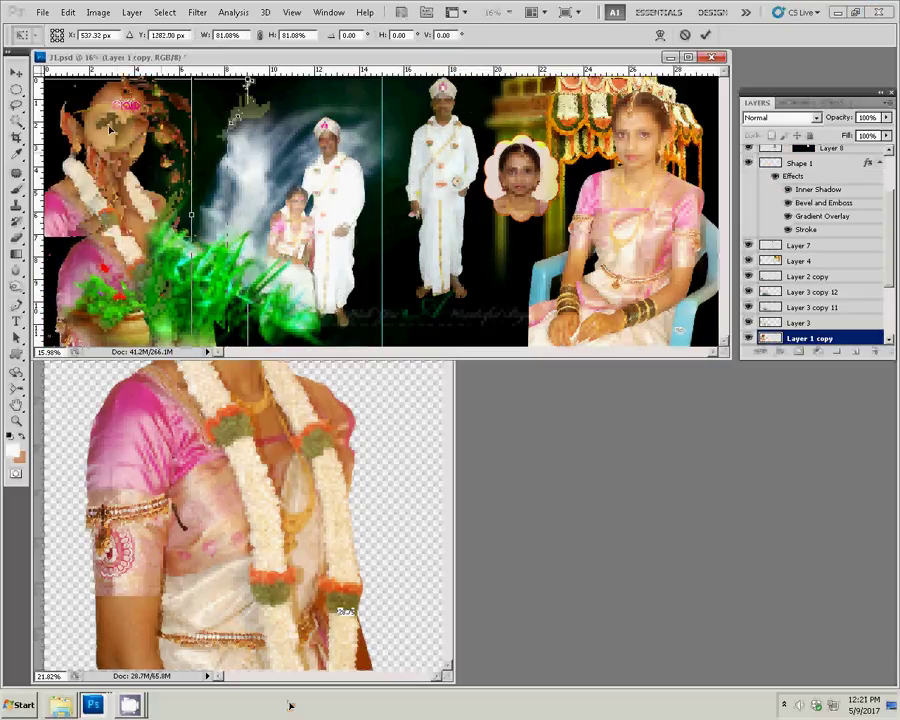
{"action": "mouse_move", "coordinate": [110, 130]}
{"action": "left_mouse_down"}
{"action": "mouse_move", "coordinate": [118, 145]}
{"action": "mouse_move", "coordinate": [174, 157]}
{"action": "left_mouse_up"}
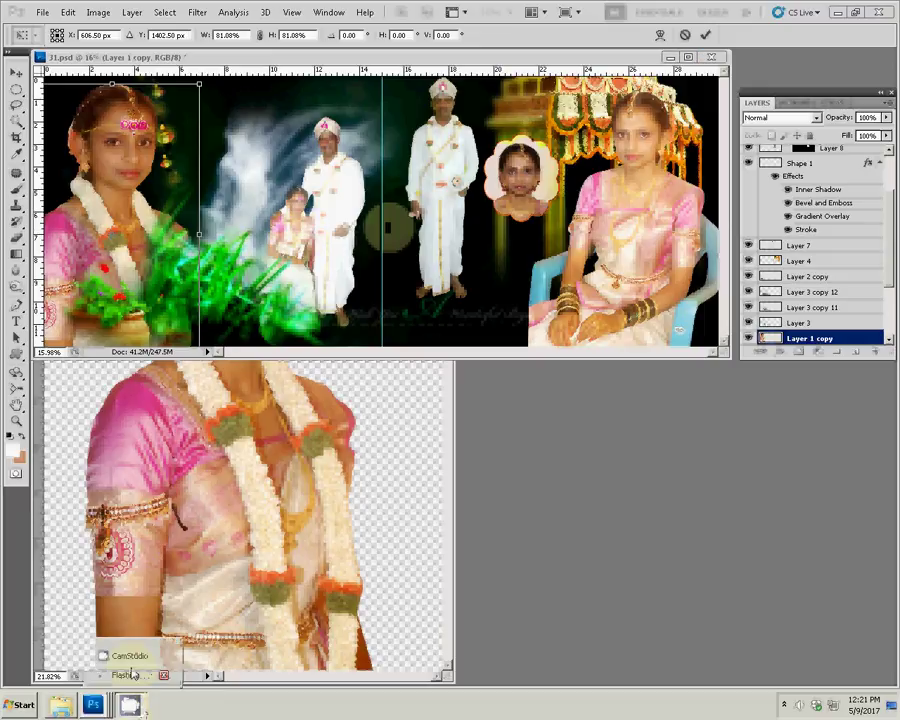
{"action": "left_click", "coordinate": [141, 708]}
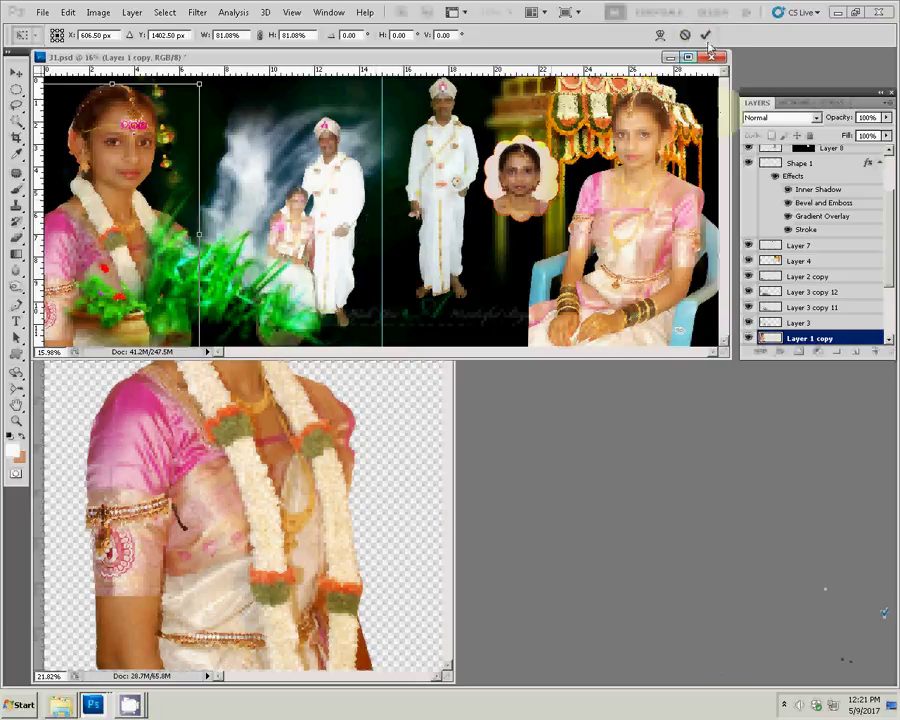
{"action": "left_click", "coordinate": [705, 34]}
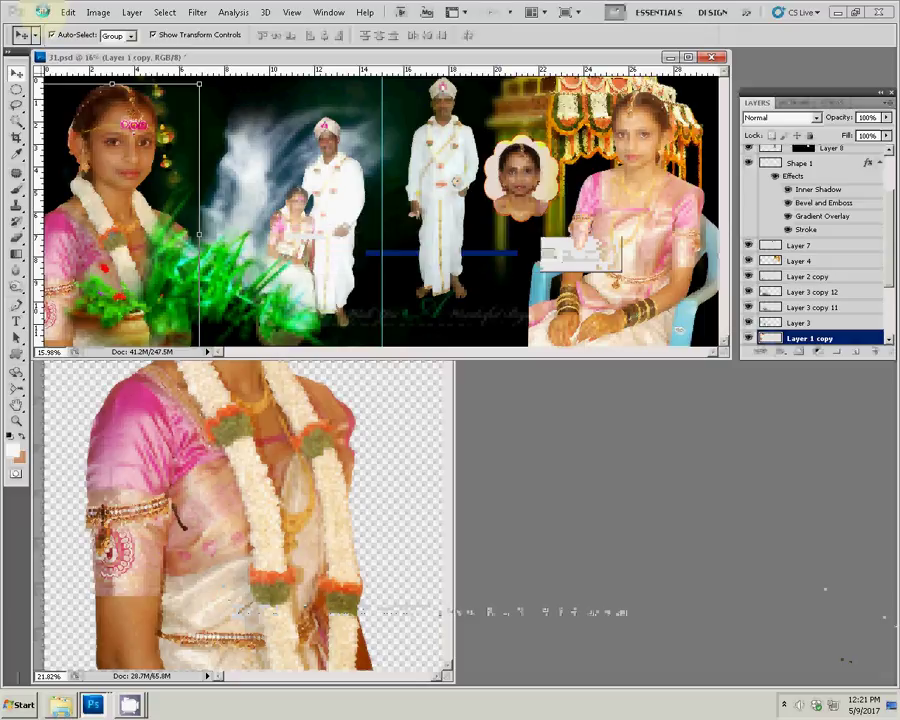
Step: Start Save As for the spread and browse to the k5 folder on Local Disk (I:)
{"action": "left_click", "coordinate": [43, 12]}
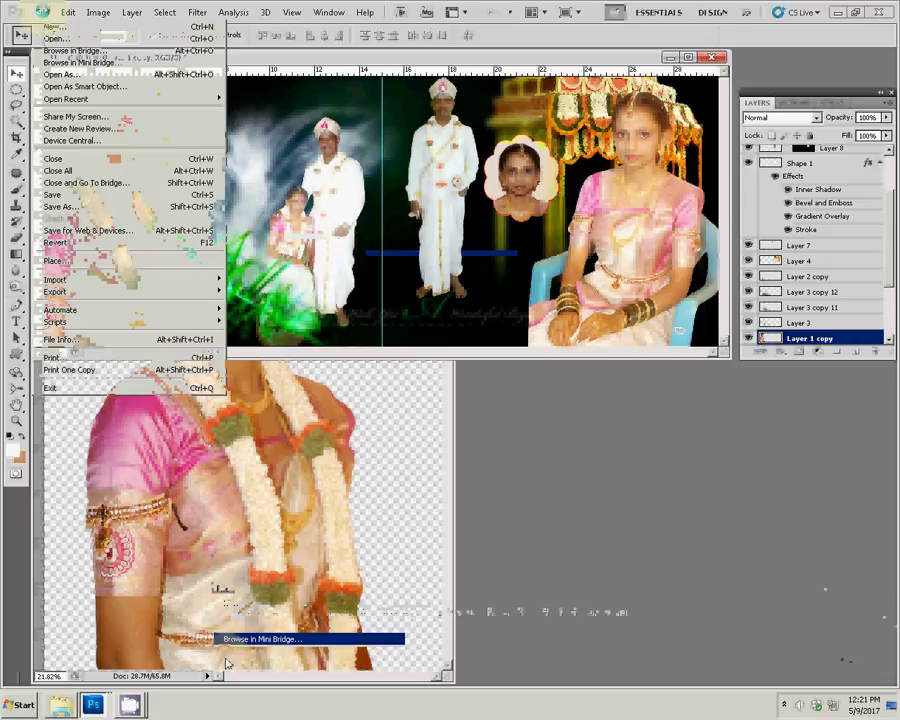
{"action": "left_click", "coordinate": [60, 206]}
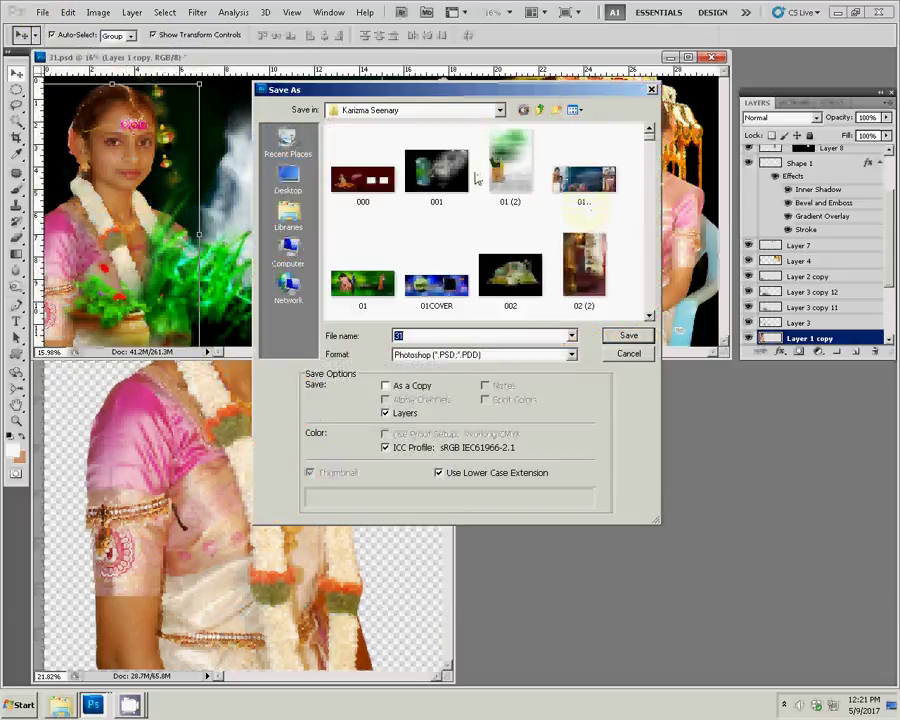
{"action": "left_click", "coordinate": [541, 110]}
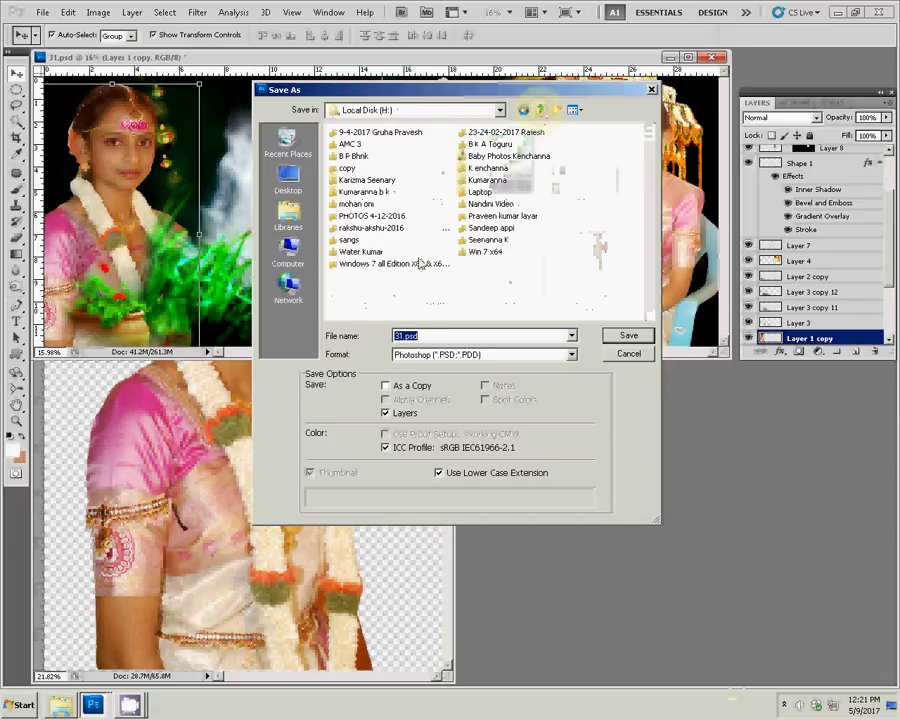
{"action": "left_click", "coordinate": [541, 111]}
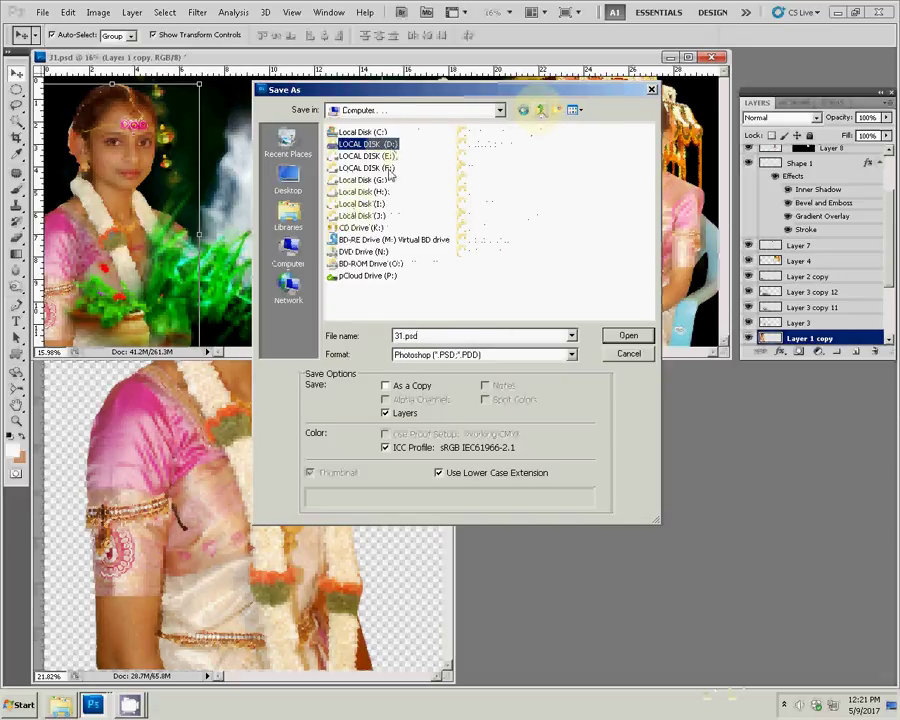
{"action": "left_click", "coordinate": [362, 180]}
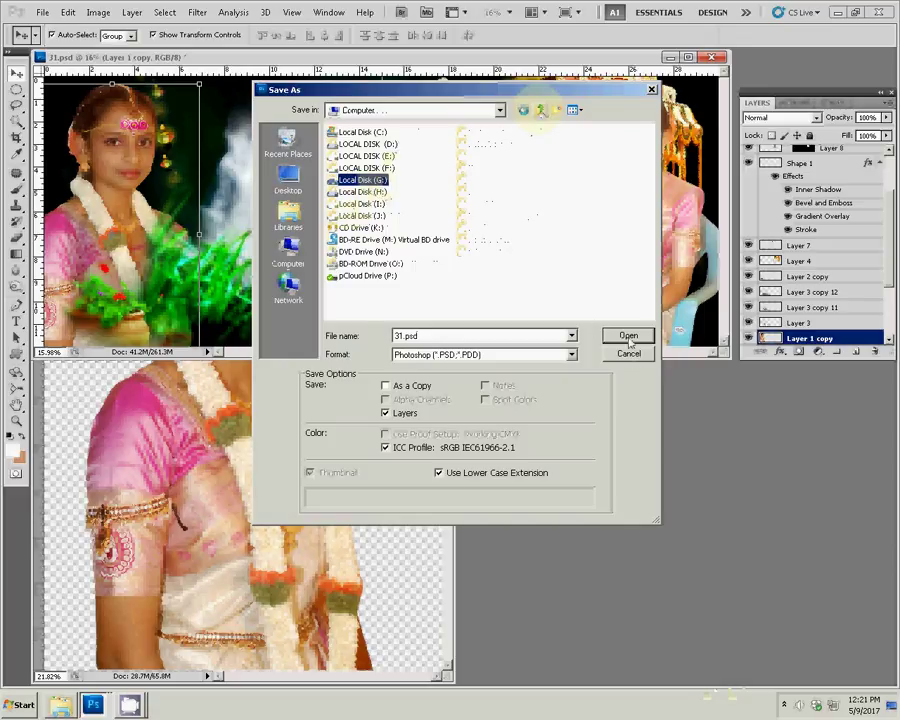
{"action": "double_click", "coordinate": [350, 180]}
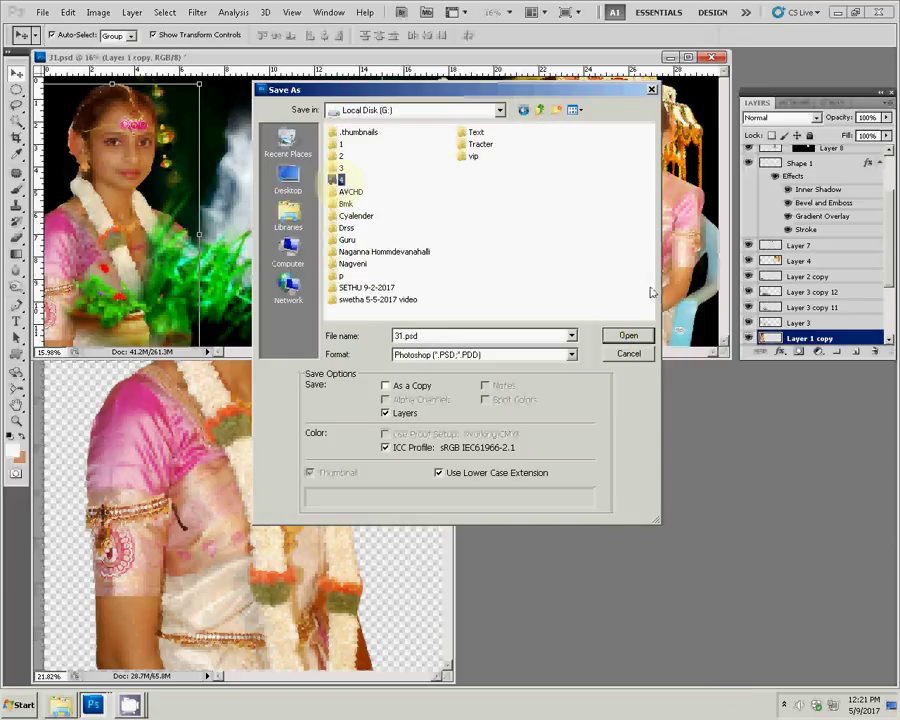
{"action": "left_click", "coordinate": [590, 268]}
{"action": "left_click", "coordinate": [540, 110]}
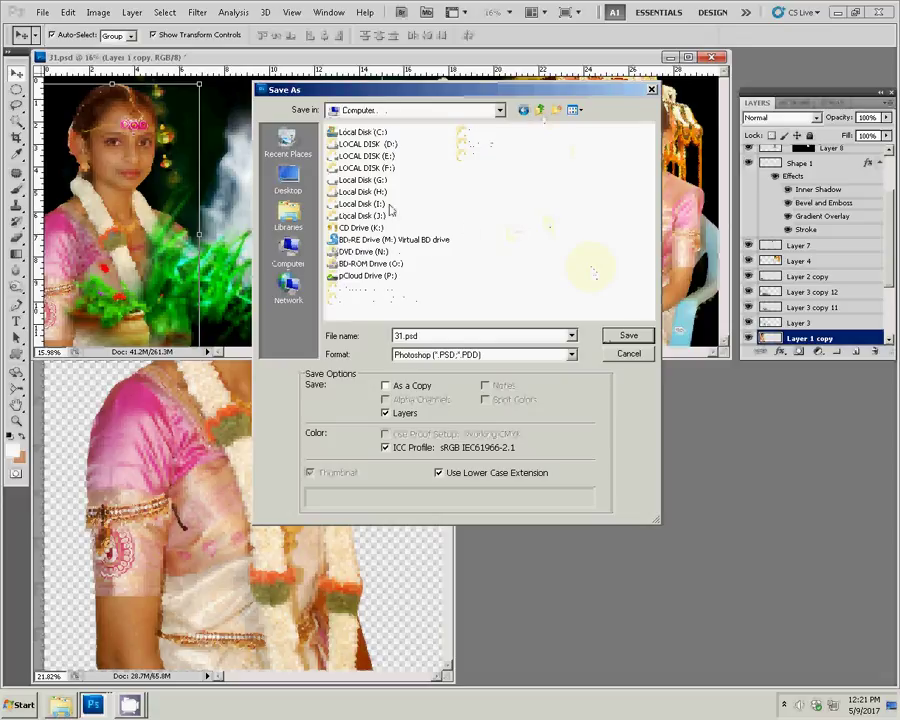
{"action": "left_click", "coordinate": [368, 181]}
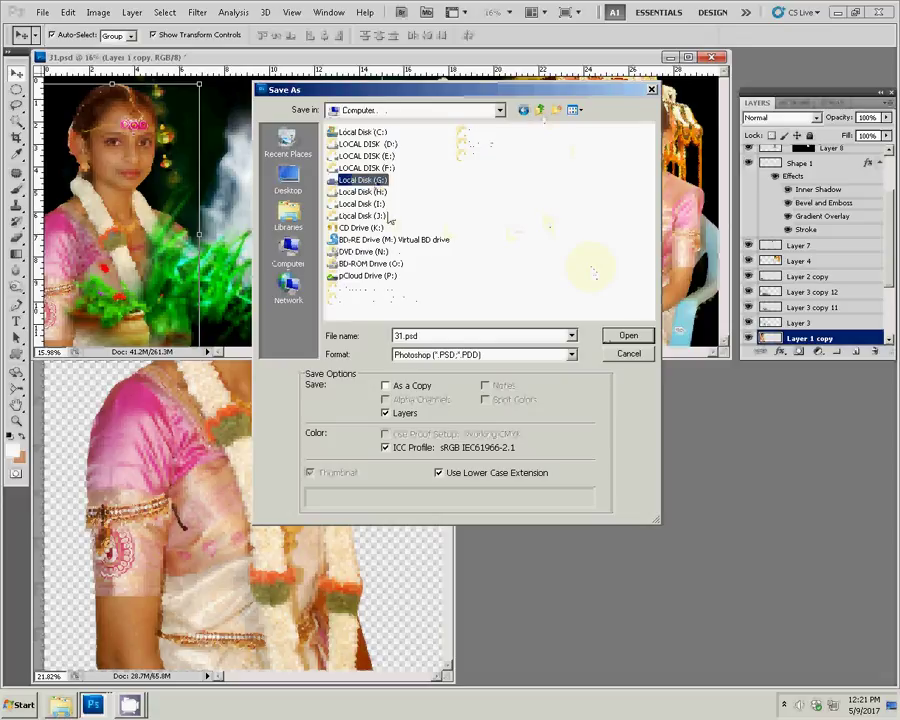
{"action": "left_click", "coordinate": [376, 204]}
{"action": "double_click", "coordinate": [376, 204]}
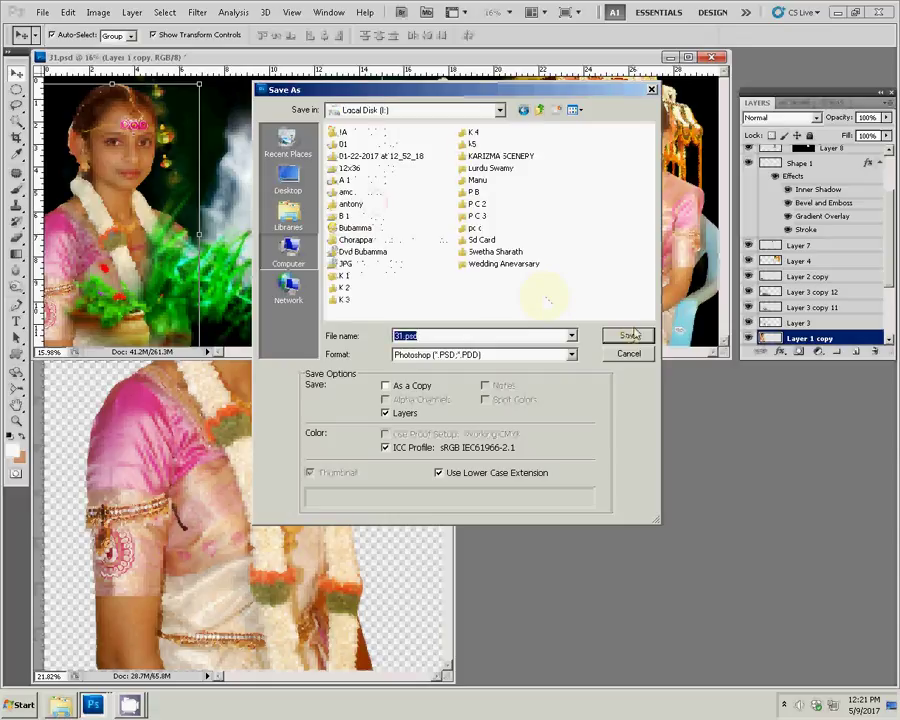
{"action": "left_click", "coordinate": [470, 144]}
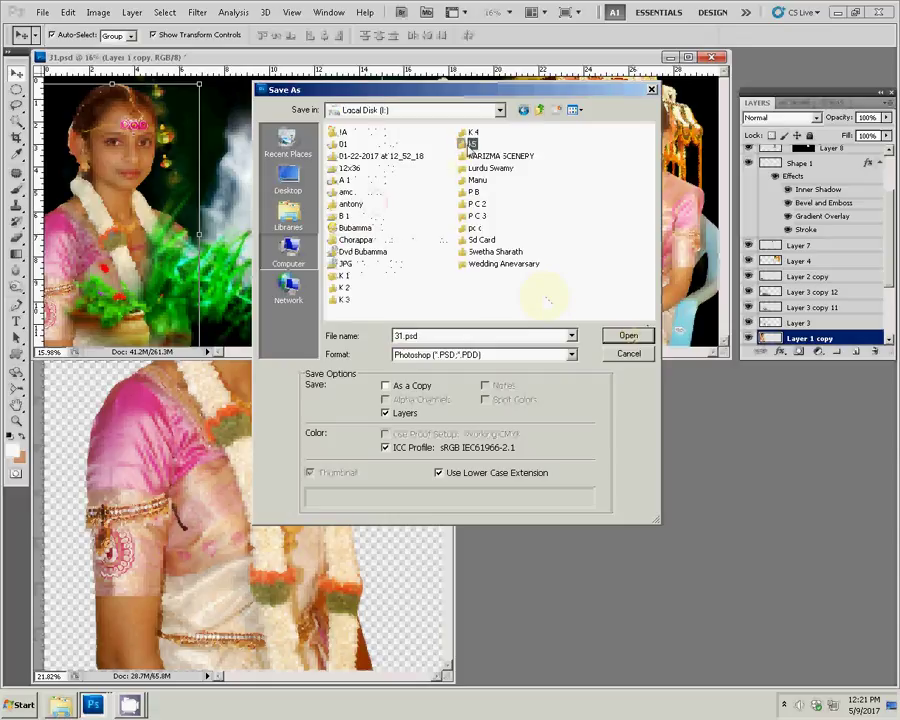
{"action": "left_click", "coordinate": [622, 335]}
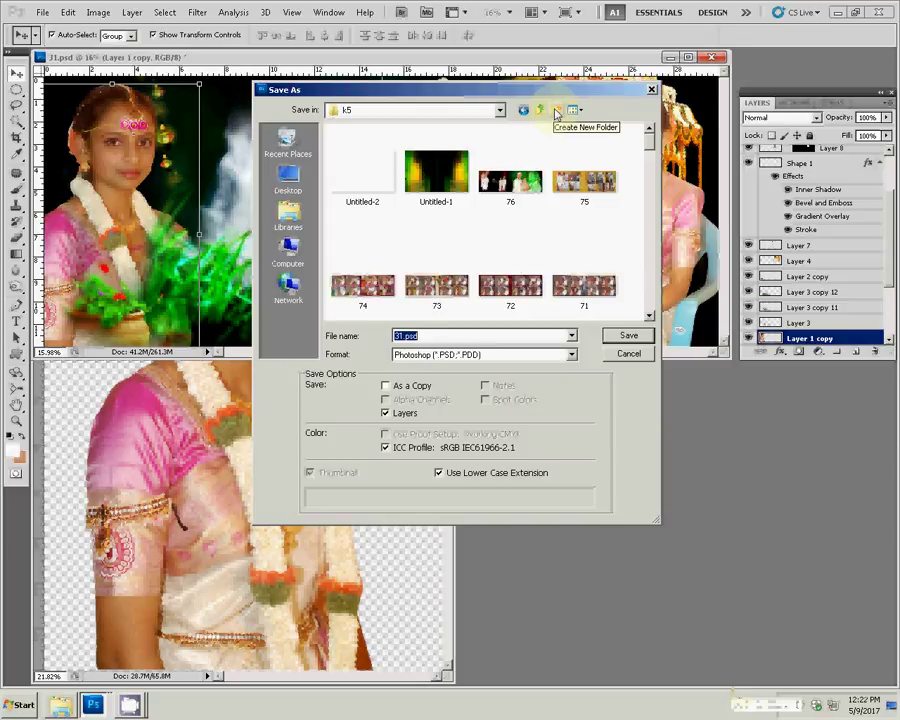
{"action": "type", "text": "71"}
Step: Browse the existing files in k5 and enter 055 as the file name
{"action": "left_click", "coordinate": [584, 286]}
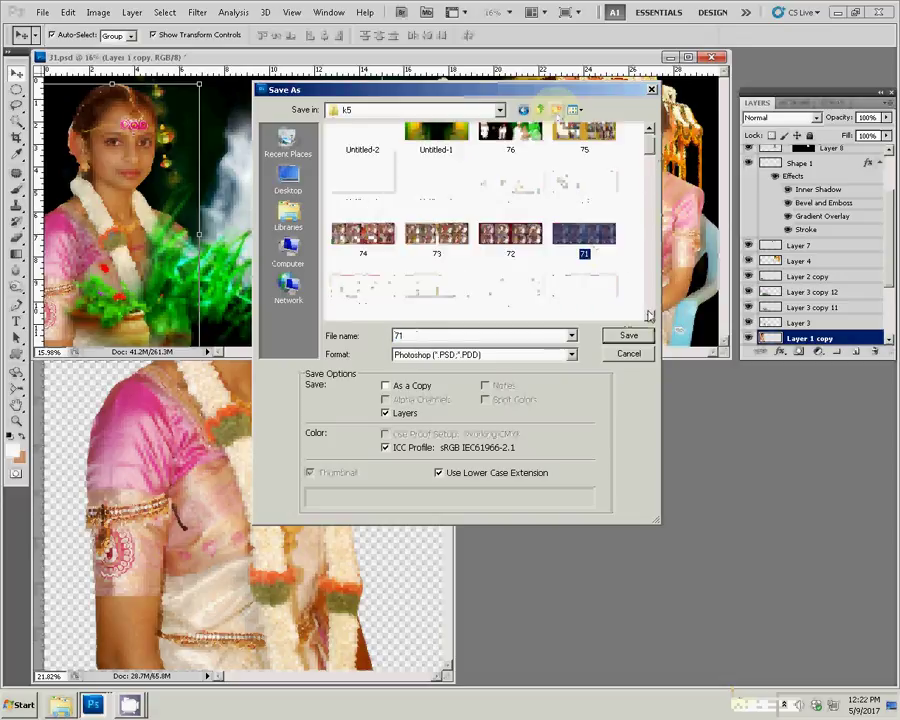
{"action": "scroll", "coordinate": [524, 296], "scroll_direction": "down", "scroll_amount": 3}
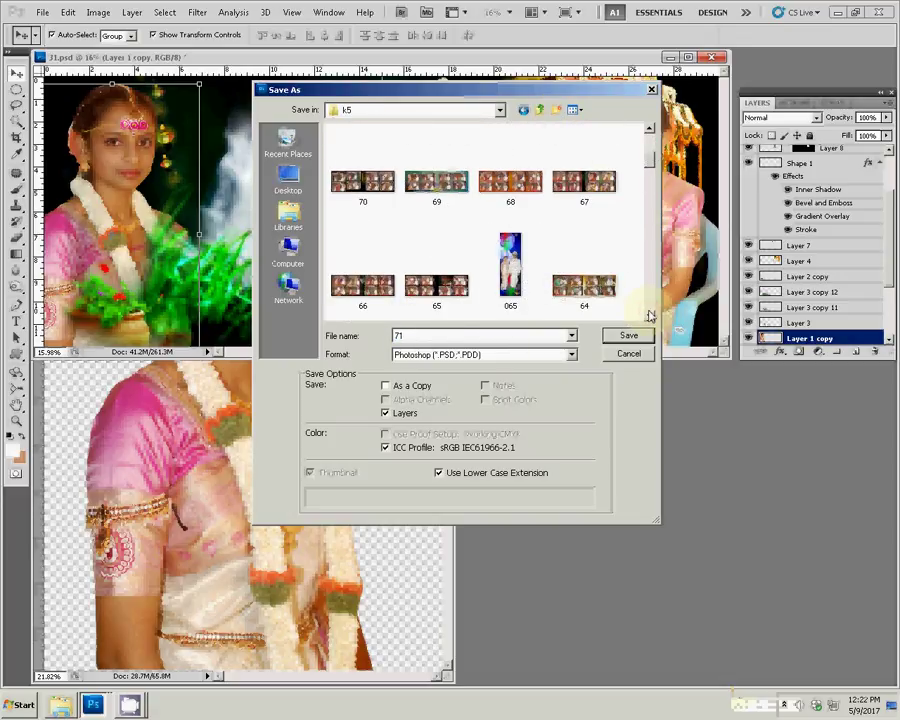
{"action": "scroll", "coordinate": [650, 316], "scroll_direction": "down", "scroll_amount": 1}
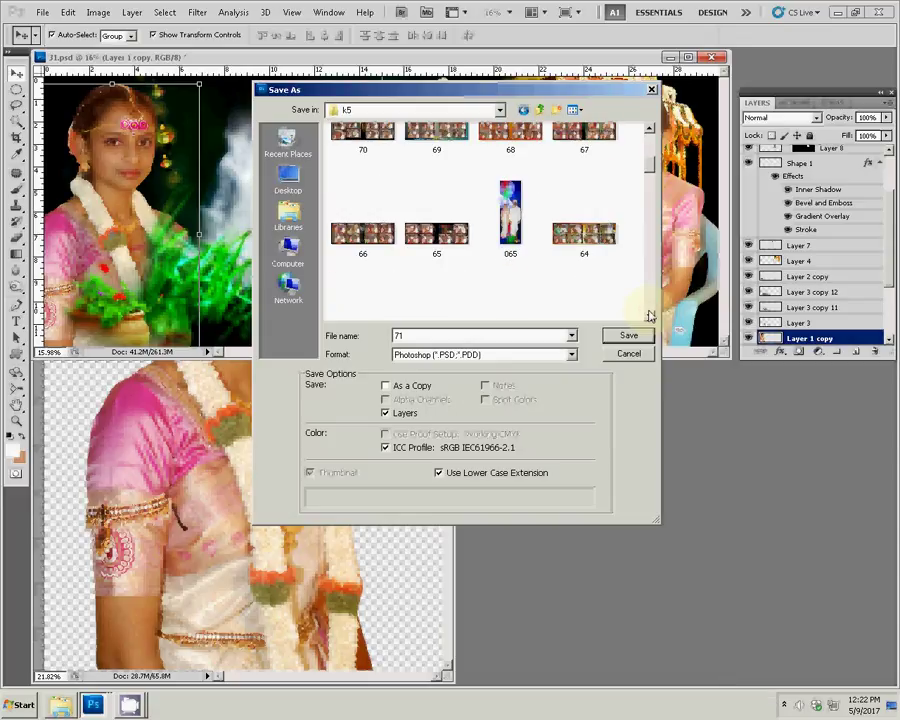
{"action": "scroll", "coordinate": [650, 316], "scroll_direction": "down", "scroll_amount": 1}
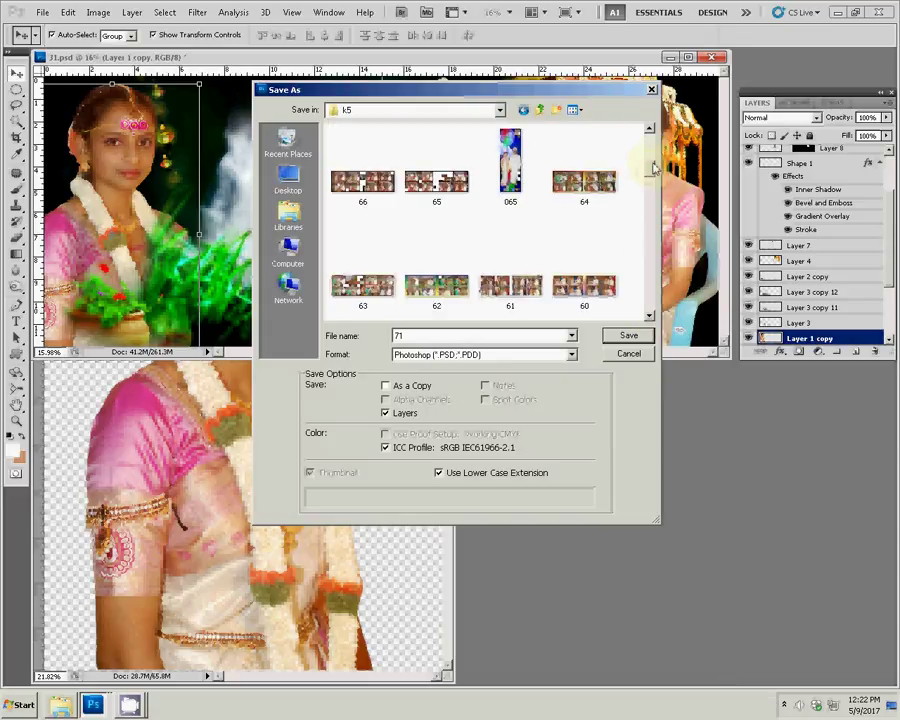
{"action": "left_click_drag", "start_coordinate": [648, 151], "coordinate": [648, 138]}
{"action": "scroll", "coordinate": [510, 218], "scroll_direction": "down", "scroll_amount": 1}
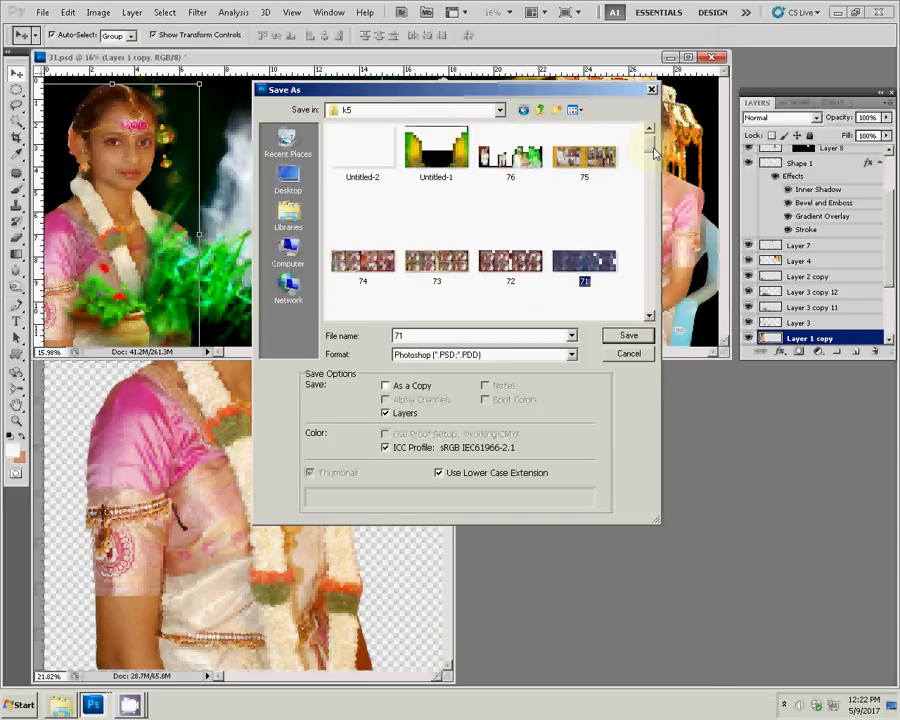
{"action": "scroll", "coordinate": [510, 218], "scroll_direction": "down", "scroll_amount": 2}
{"action": "scroll", "coordinate": [510, 218], "scroll_direction": "down", "scroll_amount": 3}
{"action": "left_click", "coordinate": [510, 218]}
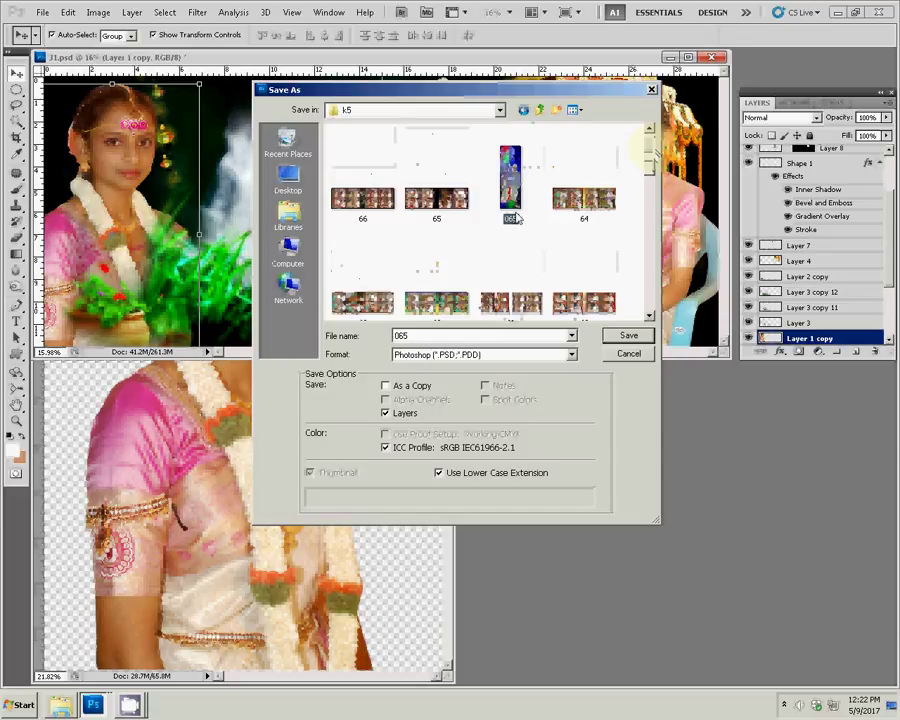
{"action": "left_click", "coordinate": [649, 314]}
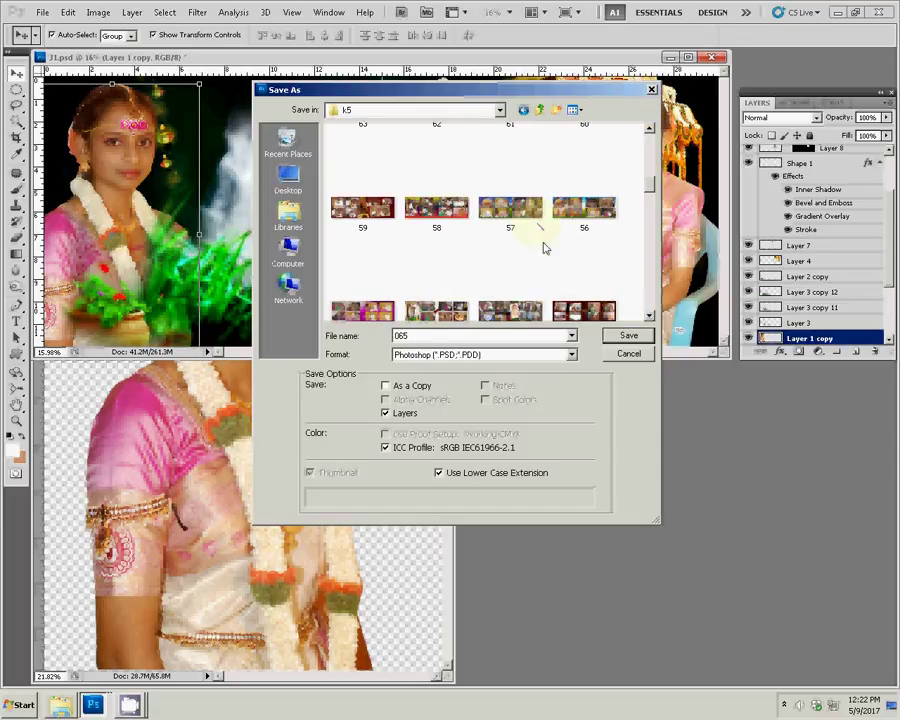
{"action": "scroll", "coordinate": [458, 228], "scroll_direction": "down", "scroll_amount": 1}
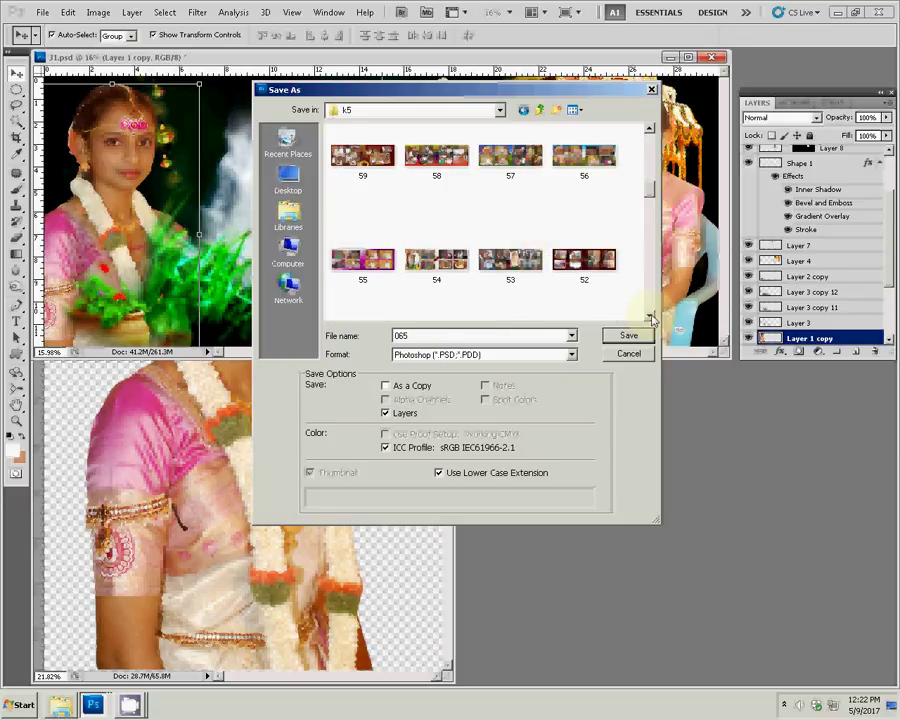
{"action": "double_click", "coordinate": [415, 336]}
{"action": "type", "text": "055"}
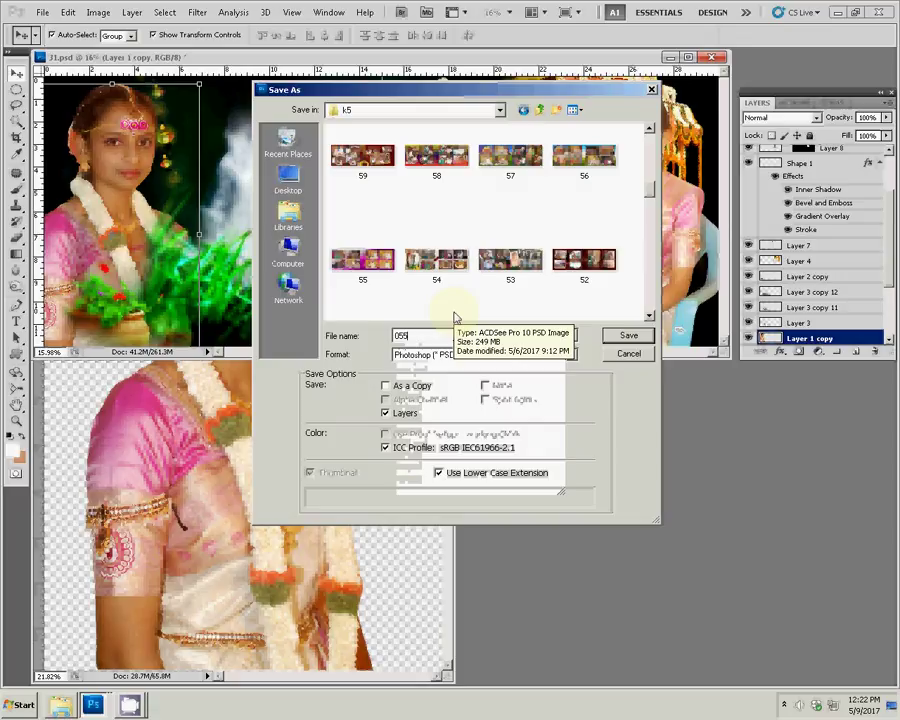
Step: Confirm saving the spread as 055.psd with Maximize Compatibility
{"action": "key", "text": "Return"}
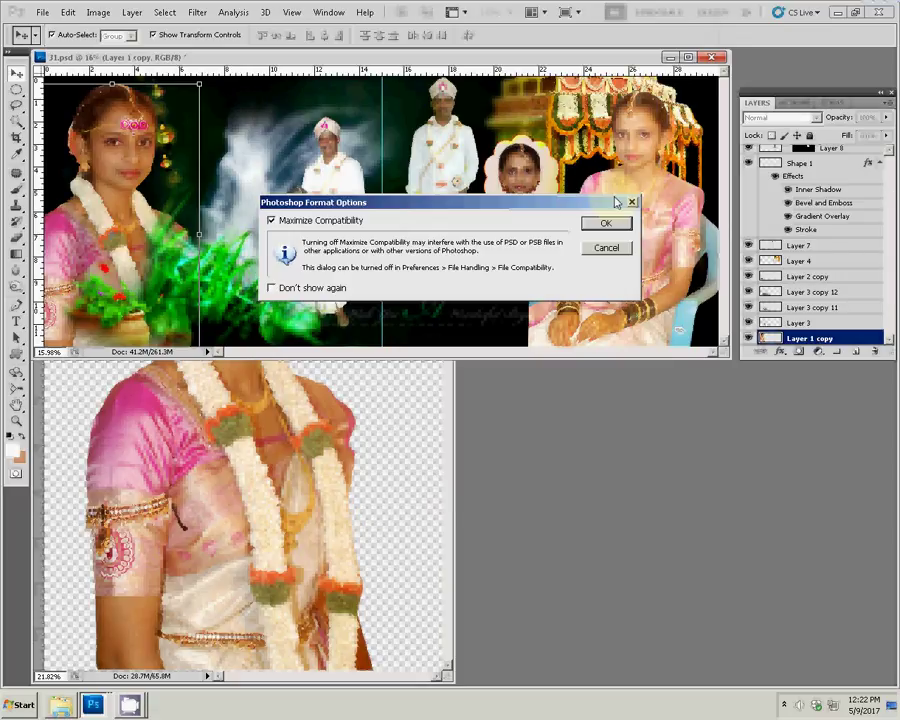
{"action": "key", "text": "Return"}
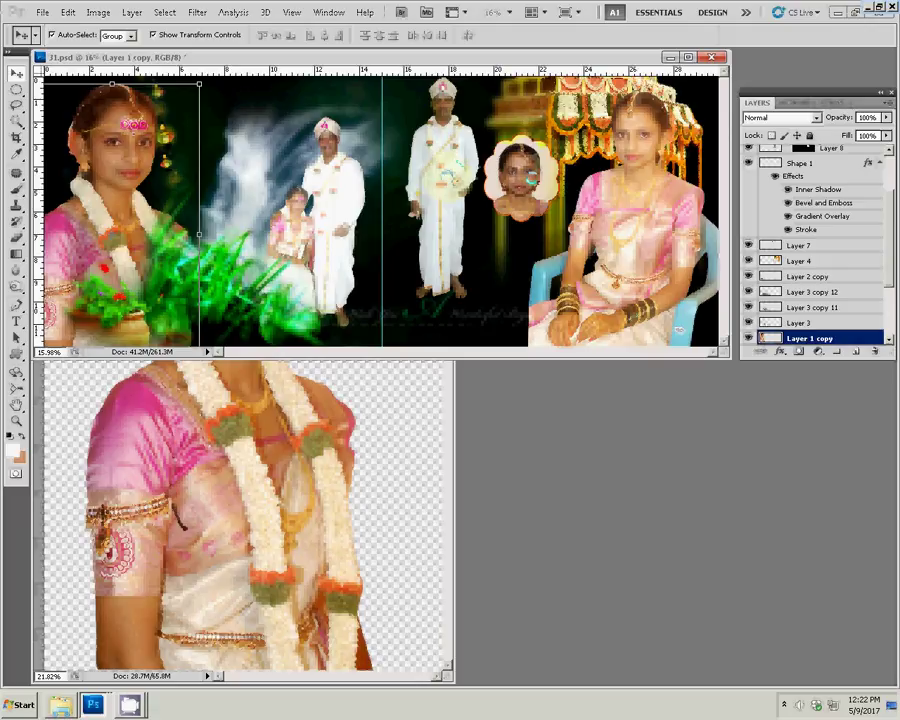
Step: Close 055.psd, reopen it from the k5 folder, and select the groom figure's layer
{"action": "left_click", "coordinate": [720, 58]}
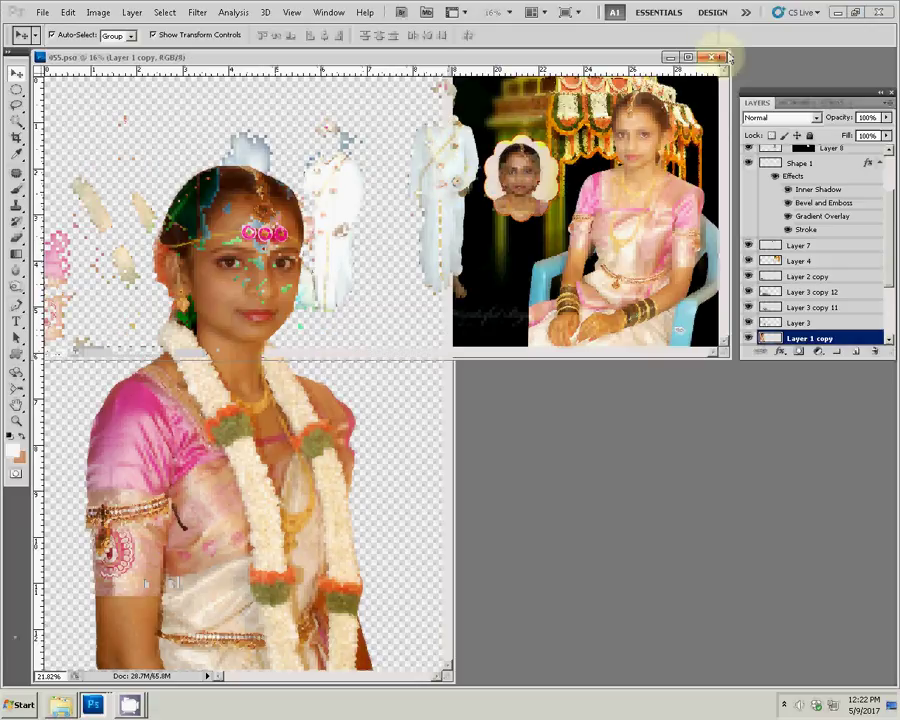
{"action": "double_click", "coordinate": [588, 352]}
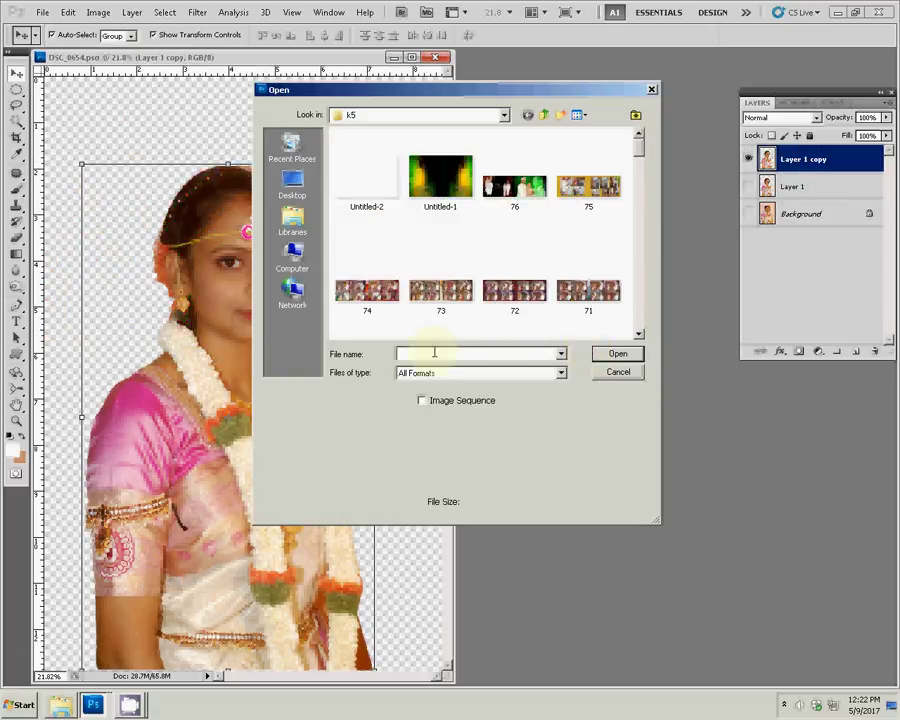
{"action": "type", "text": "0"}
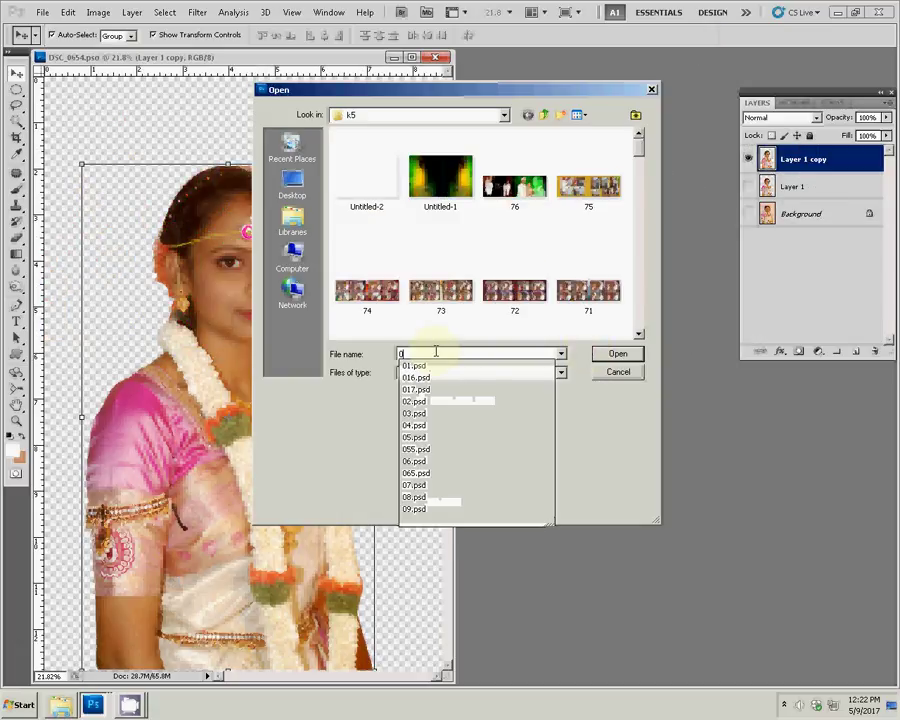
{"action": "type", "text": "55"}
{"action": "left_click", "coordinate": [425, 367]}
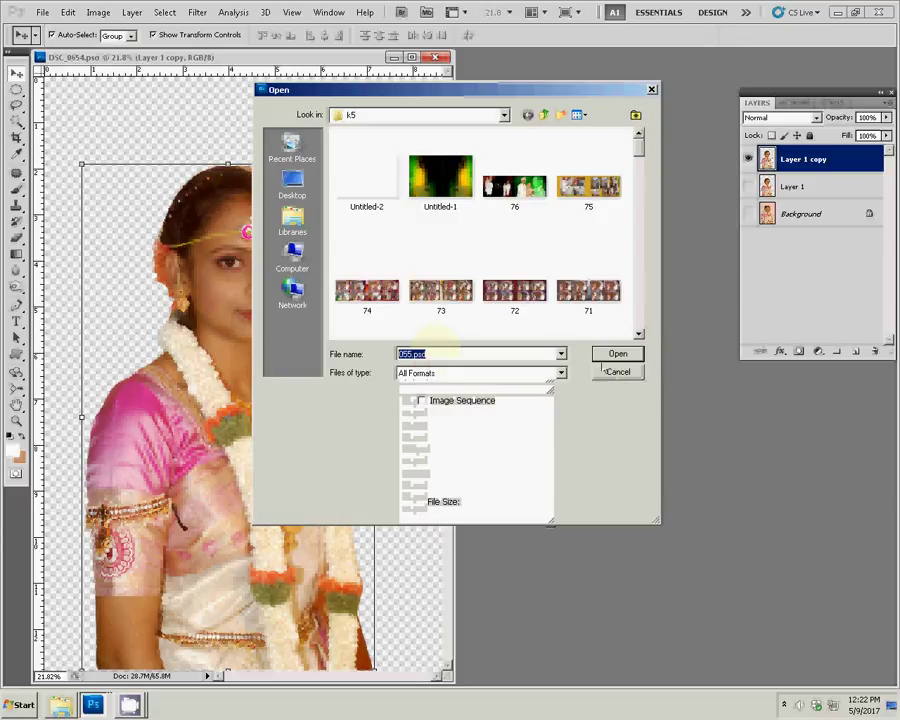
{"action": "left_click", "coordinate": [616, 360]}
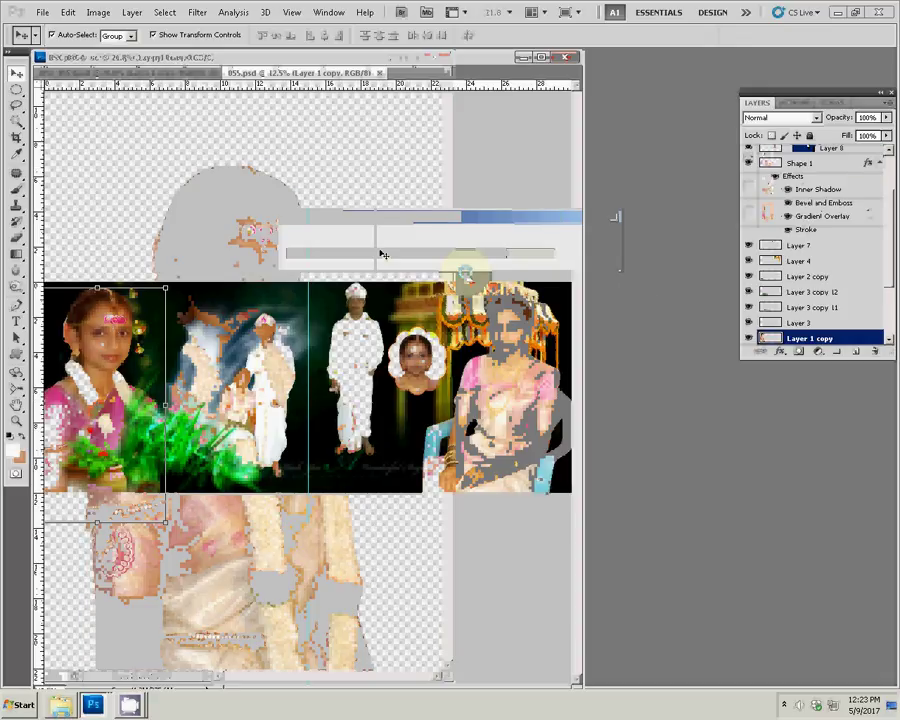
{"action": "left_click", "coordinate": [358, 343]}
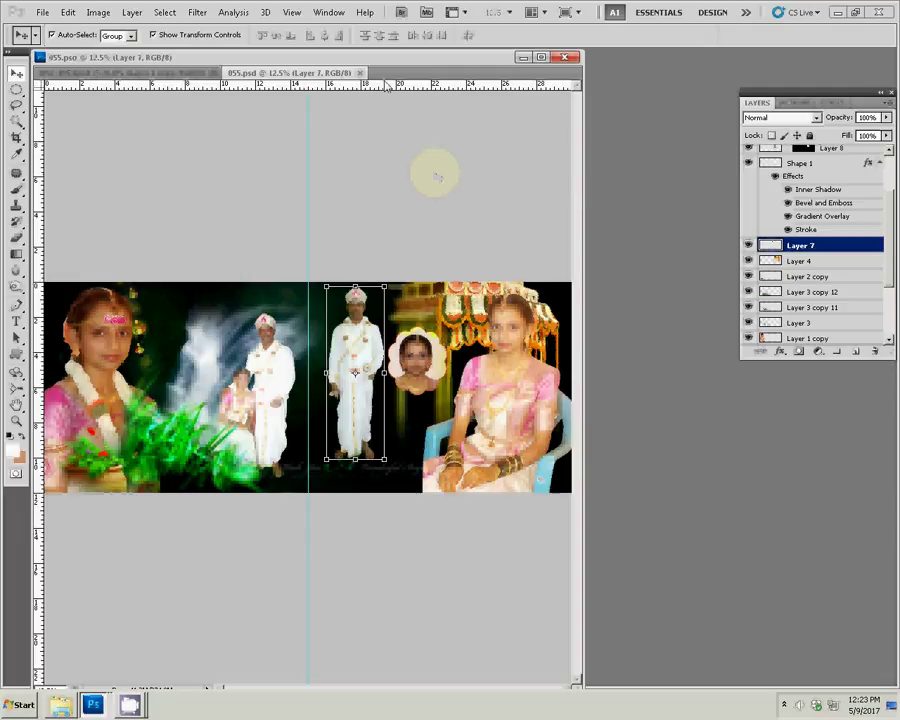
Step: Close the remaining open photo windows, finishing with the DSC_0632.psd groom cut-out
{"action": "key", "text": "ctrl+w"}
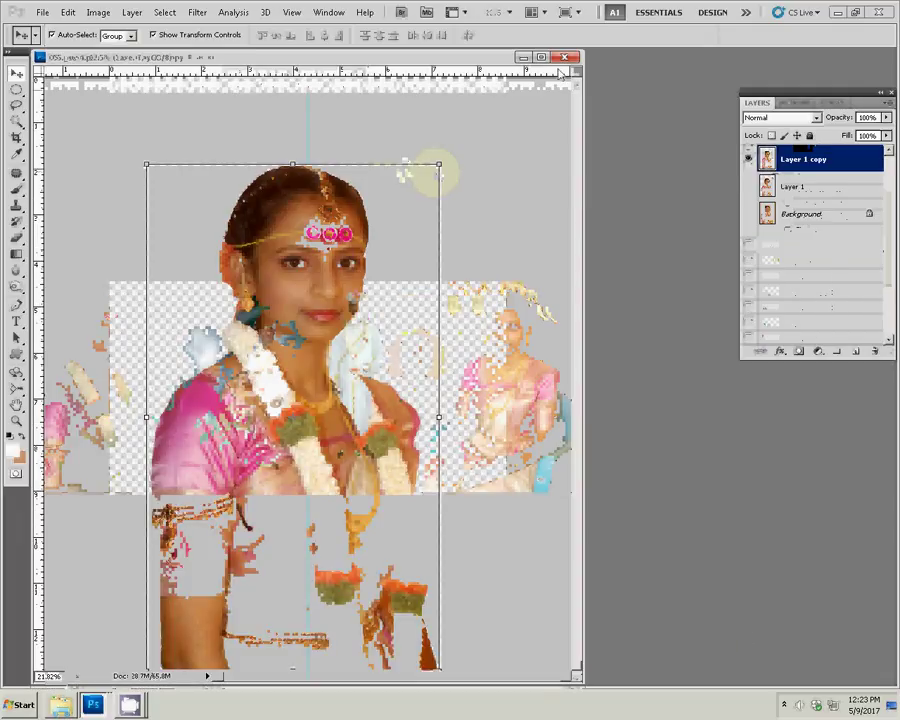
{"action": "key", "text": "ctrl+w"}
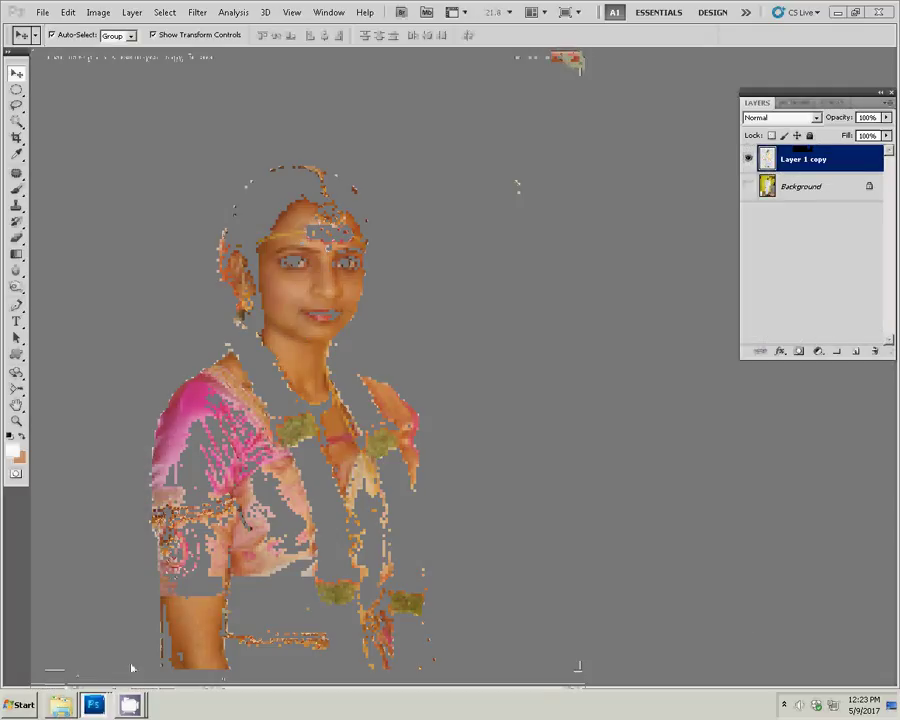
{"action": "key", "text": "ctrl+w"}
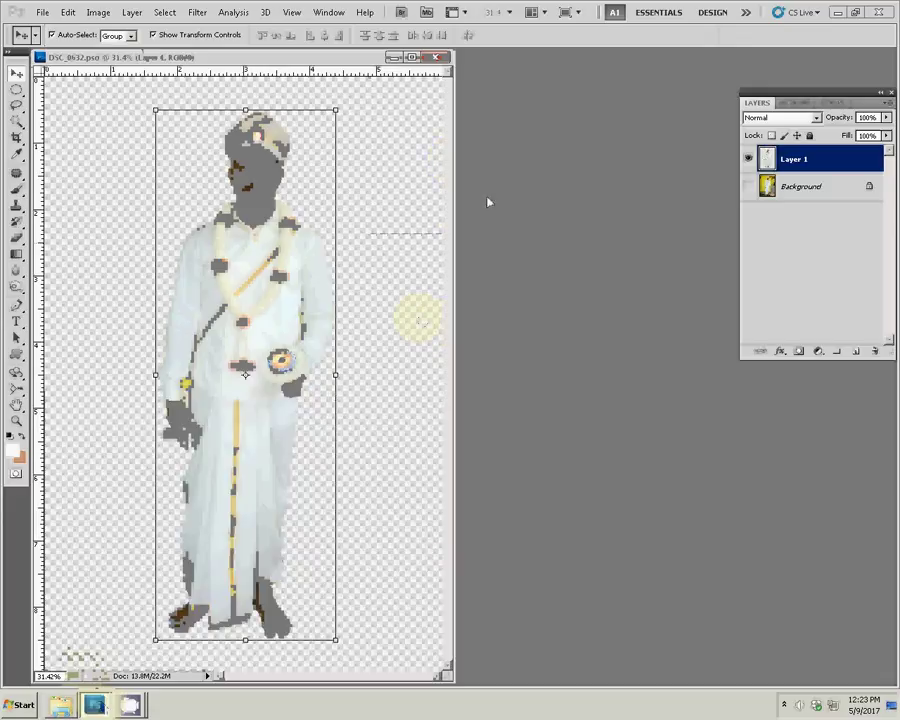
{"action": "left_click", "coordinate": [436, 57]}
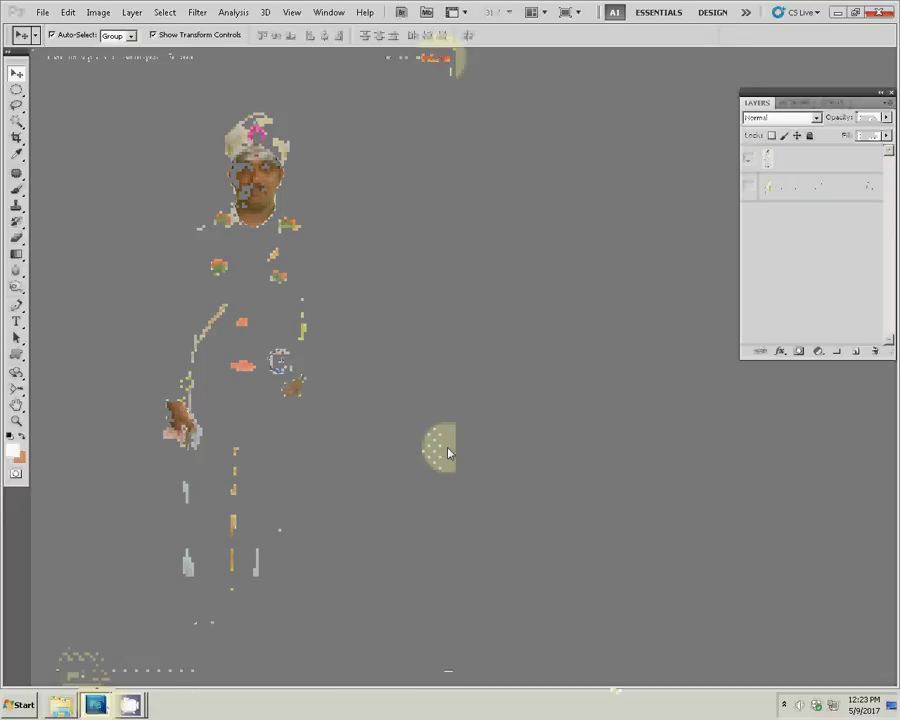